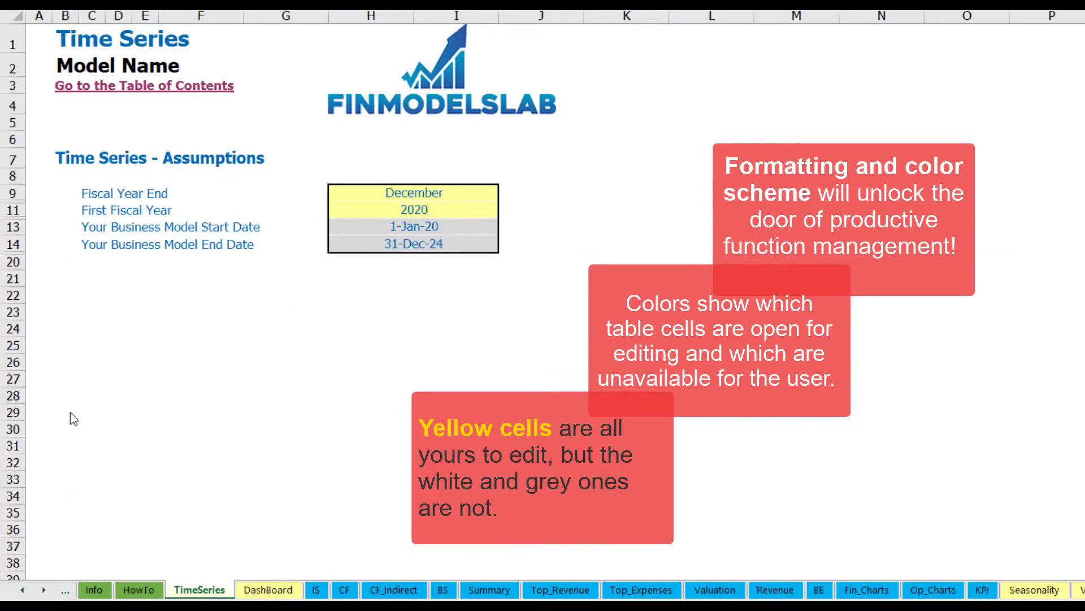
- Look through the workbook's colour-coded sheets from TimeSeries to Capital
{"action": "left_click", "coordinate": [46, 591]}
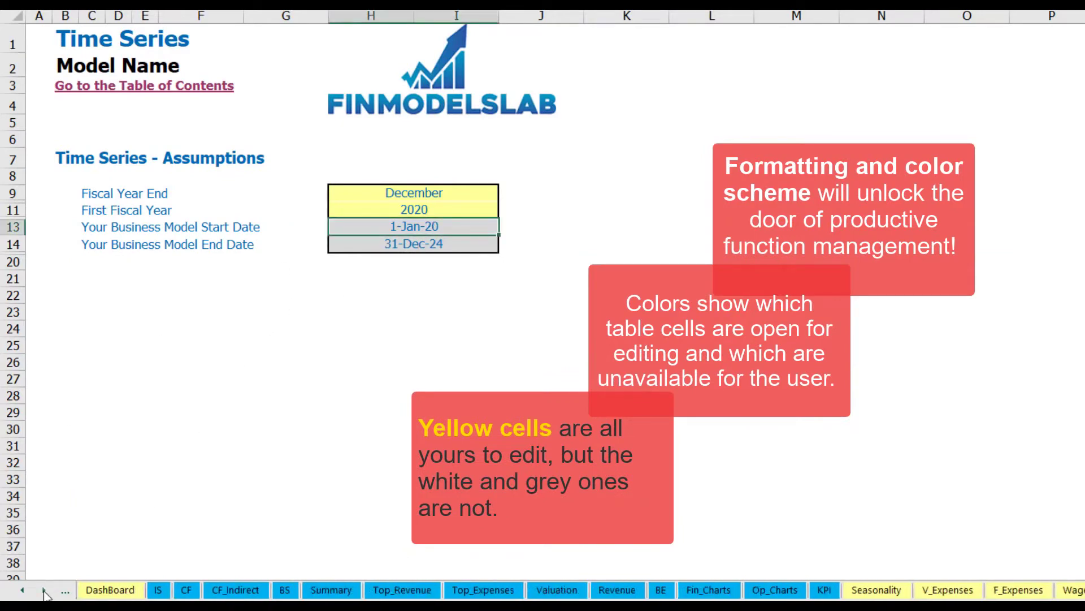
{"action": "left_click", "coordinate": [45, 591]}
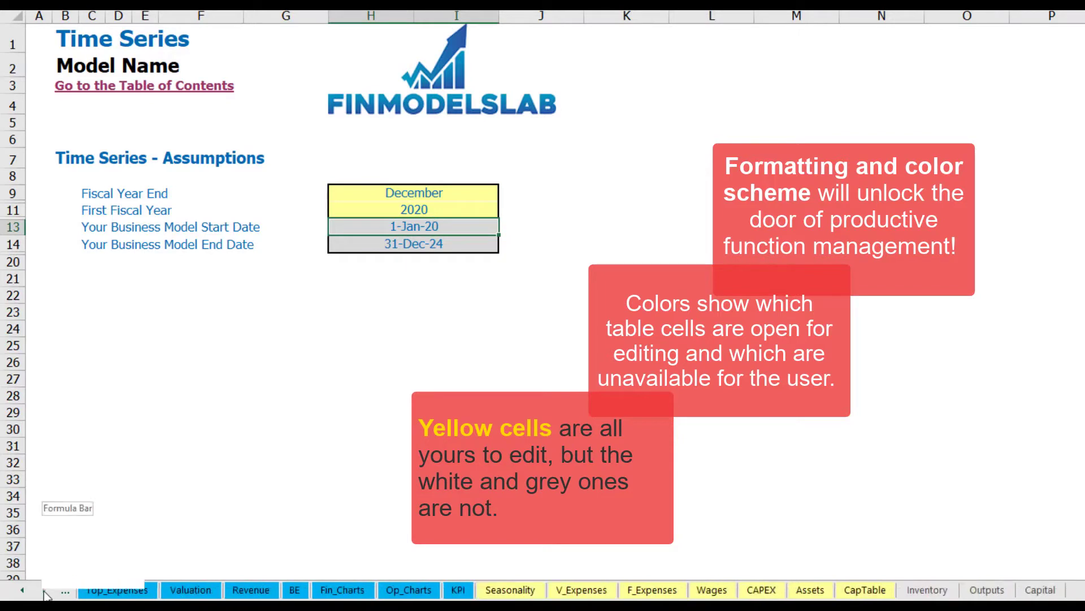
{"action": "left_click", "coordinate": [24, 591]}
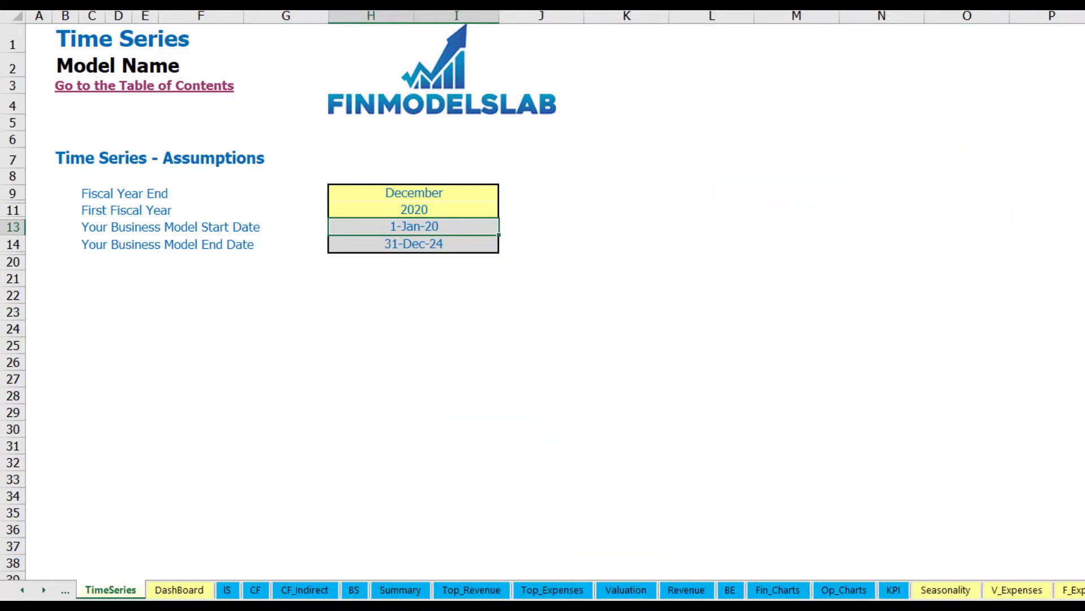
{"action": "left_click", "coordinate": [44, 592]}
{"action": "left_click", "coordinate": [44, 592]}
{"action": "left_click", "coordinate": [44, 591]}
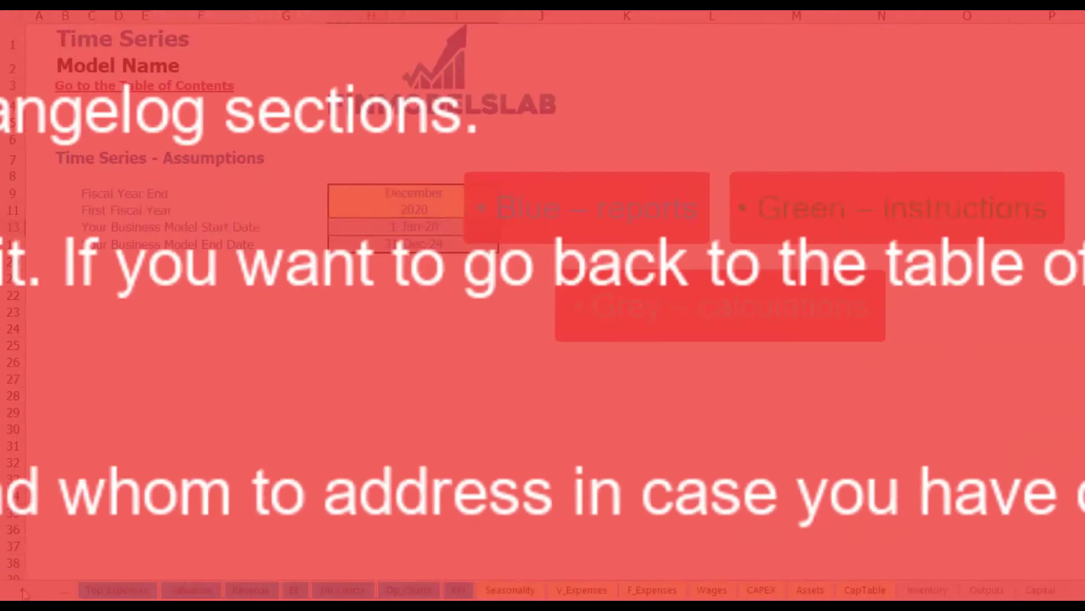
{"action": "left_click", "coordinate": [191, 591]}
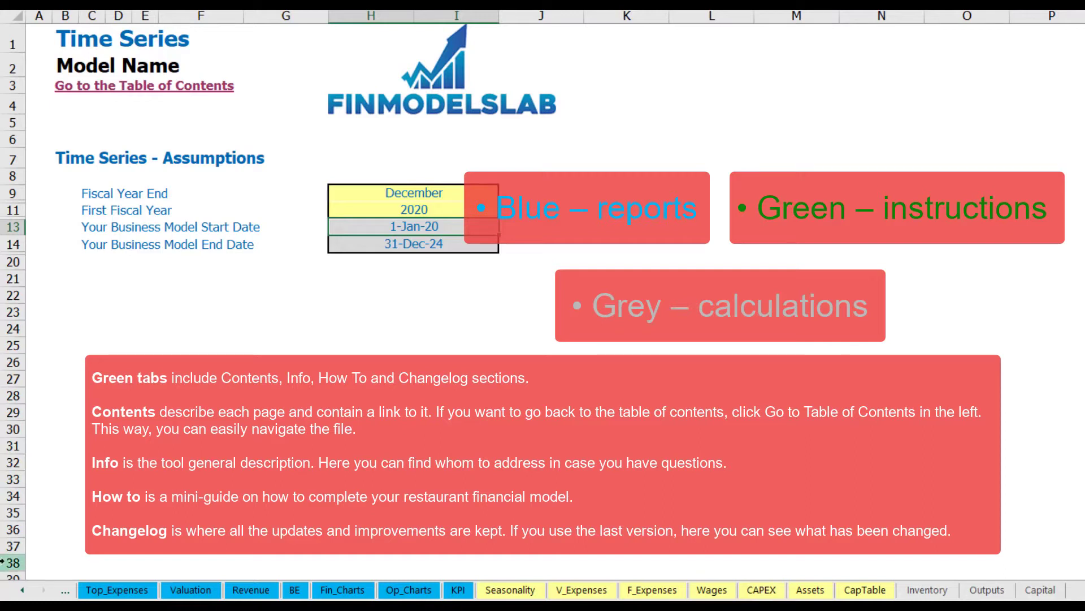
- Open the Contents sheet, follow its Financial Statements Summary link and return to the table of contents
{"action": "left_click", "coordinate": [22, 590]}
{"action": "left_click", "coordinate": [22, 589]}
{"action": "left_click", "coordinate": [22, 589]}
{"action": "left_click", "coordinate": [22, 589]}
{"action": "left_click", "coordinate": [22, 590]}
{"action": "left_click", "coordinate": [22, 590]}
{"action": "left_click", "coordinate": [22, 589]}
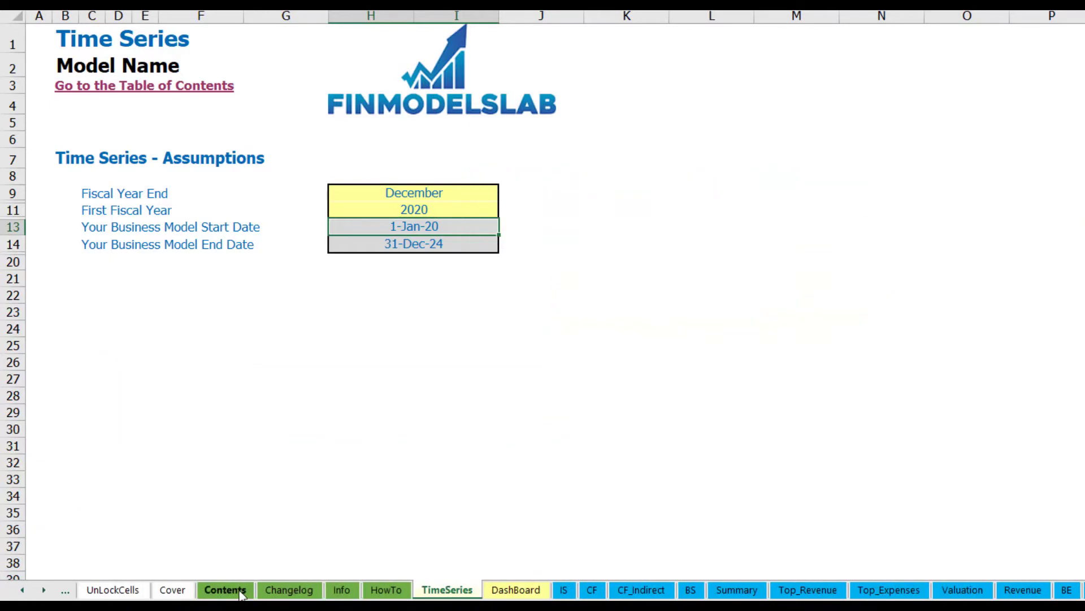
{"action": "left_click", "coordinate": [240, 591]}
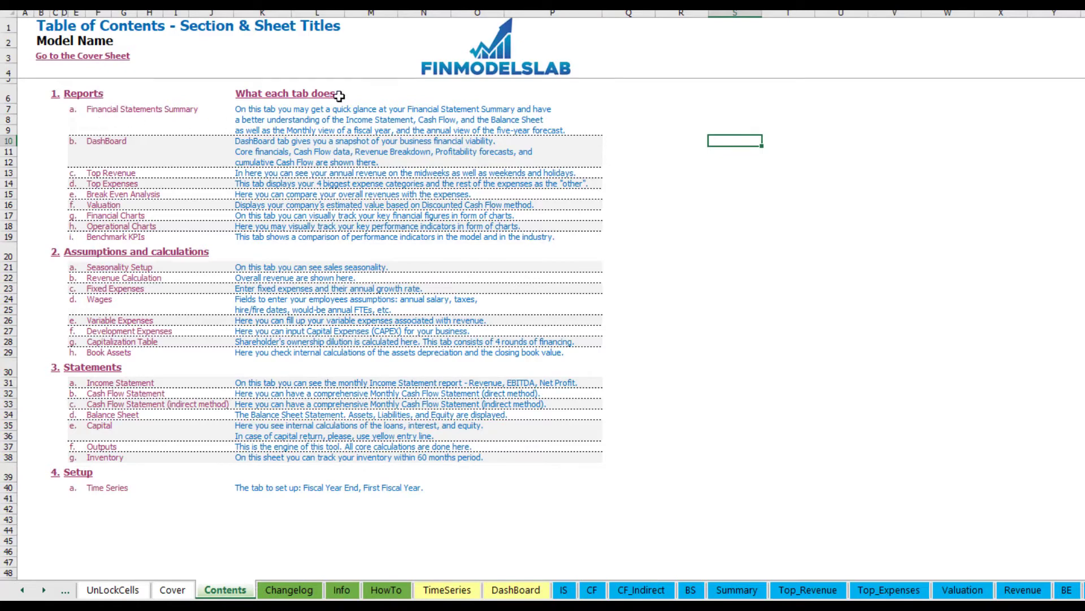
{"action": "left_click", "coordinate": [129, 116]}
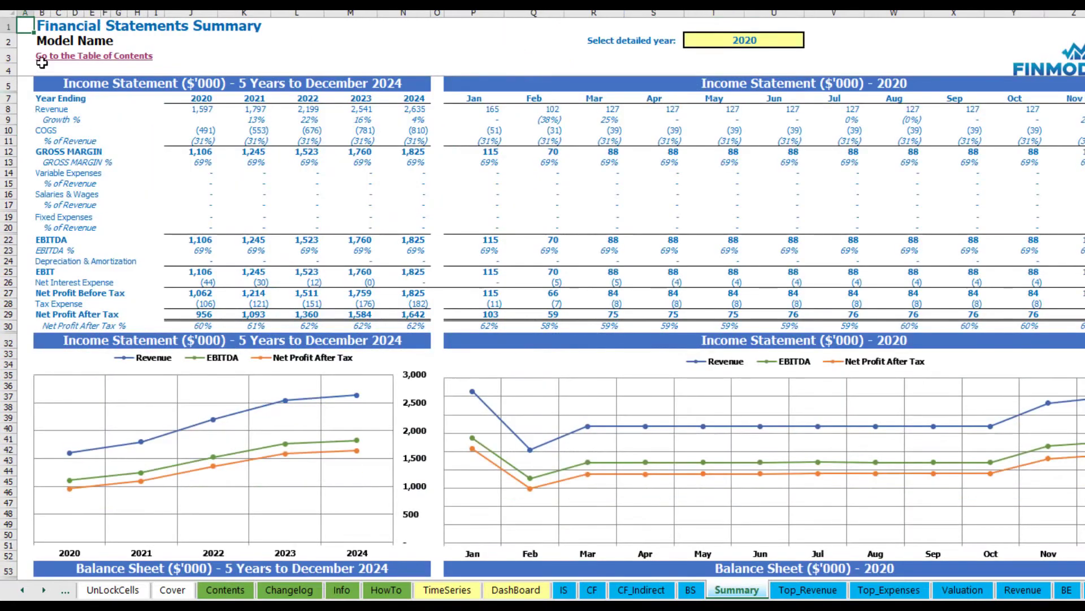
{"action": "left_click", "coordinate": [44, 56]}
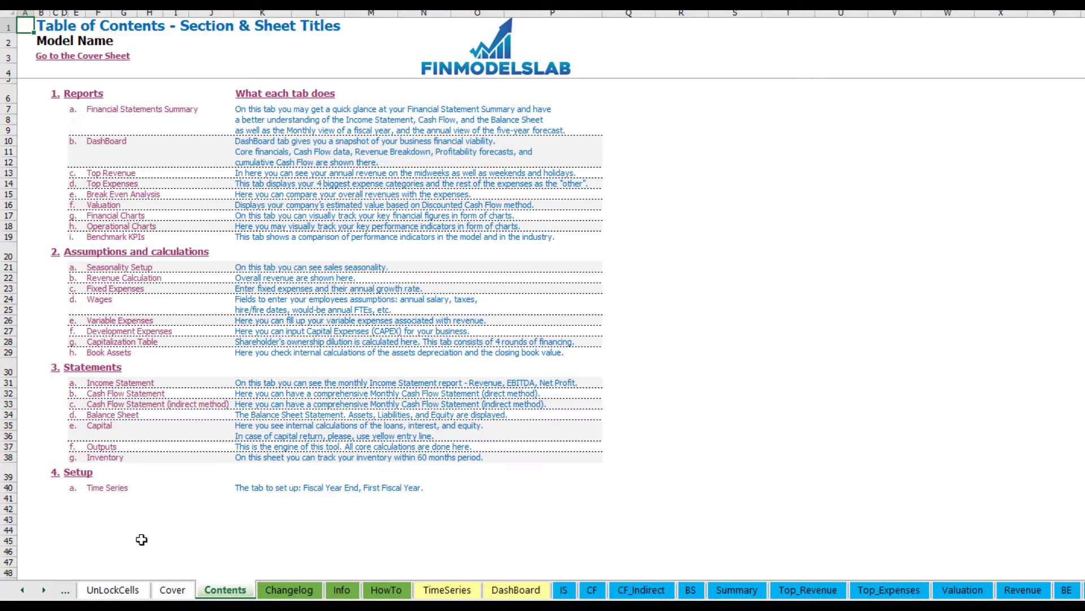
- Read the HowTo sheet's guidance on each section, from Time Series through Book Assets and Top Revenue
{"action": "left_click", "coordinate": [386, 591]}
{"action": "scroll", "coordinate": [159, 310], "scroll_direction": "up", "scroll_amount": 20}
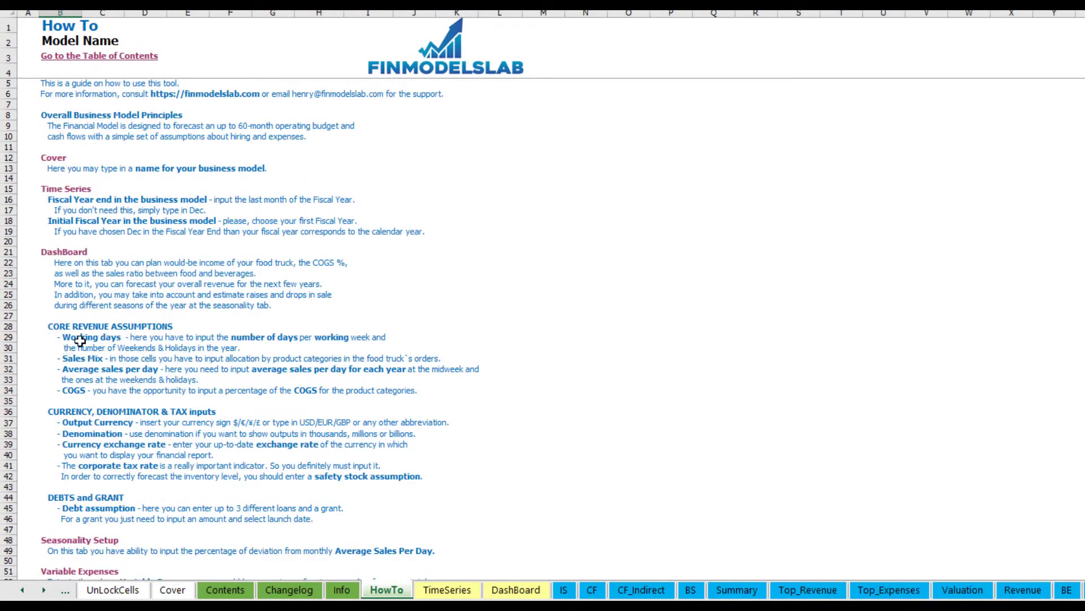
{"action": "scroll", "coordinate": [74, 336], "scroll_direction": "down", "scroll_amount": 3}
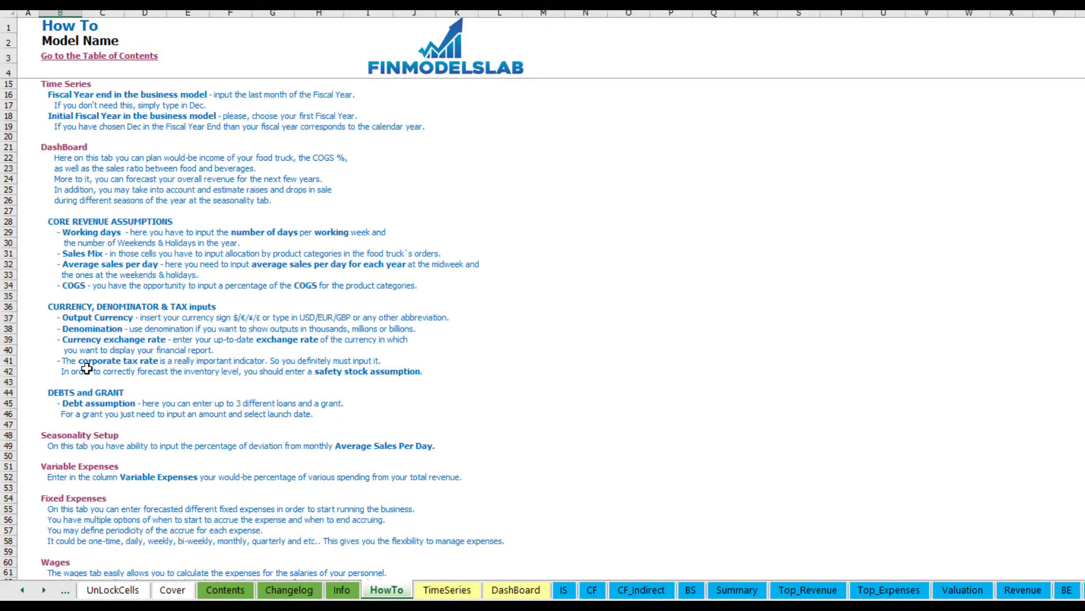
{"action": "scroll", "coordinate": [86, 396], "scroll_direction": "down", "scroll_amount": 3}
{"action": "scroll", "coordinate": [80, 403], "scroll_direction": "down", "scroll_amount": 3}
{"action": "scroll", "coordinate": [69, 430], "scroll_direction": "down", "scroll_amount": 3}
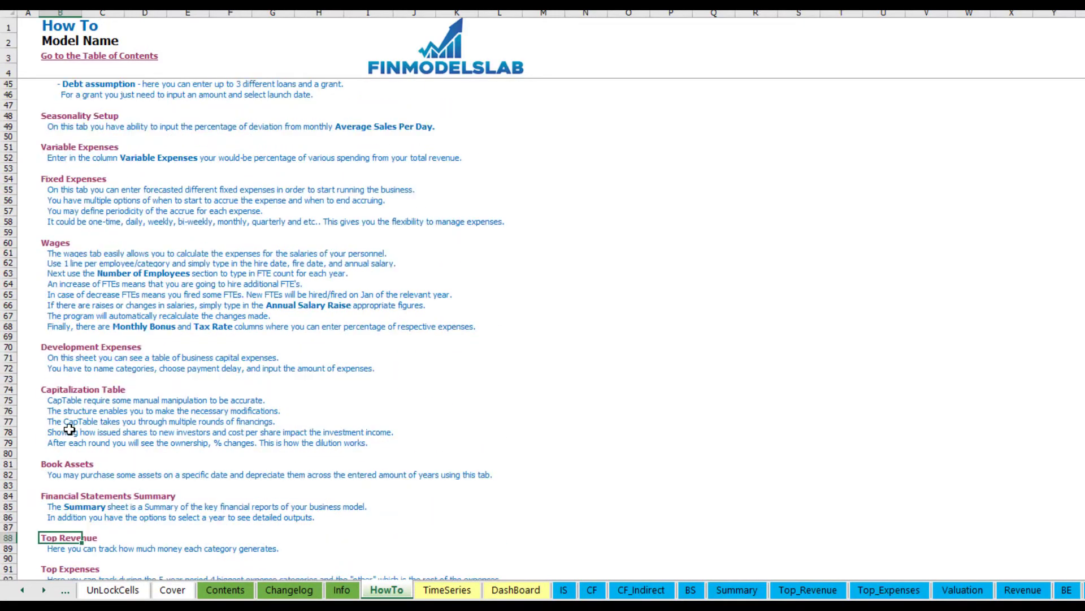
{"action": "scroll", "coordinate": [72, 428], "scroll_direction": "up", "scroll_amount": 13}
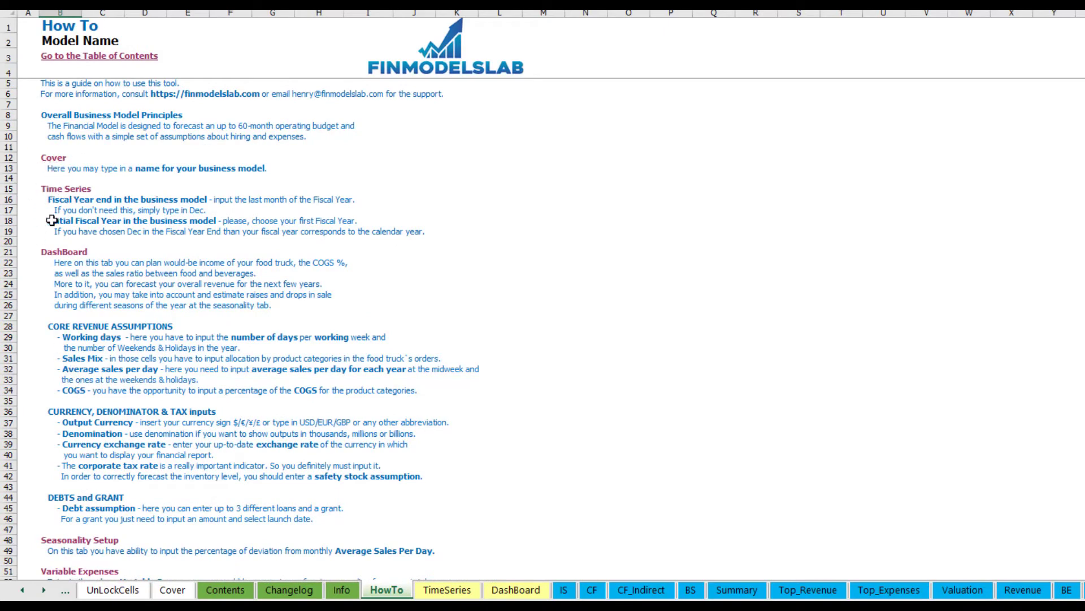
{"action": "scroll", "coordinate": [62, 305], "scroll_direction": "down", "scroll_amount": 10}
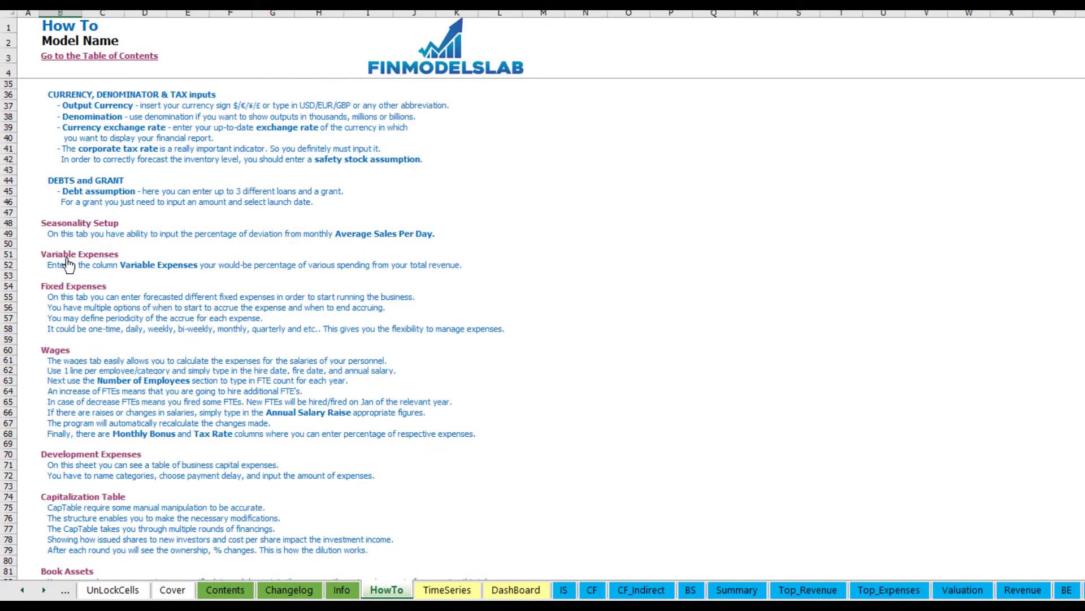
{"action": "scroll", "coordinate": [69, 263], "scroll_direction": "down", "scroll_amount": 3}
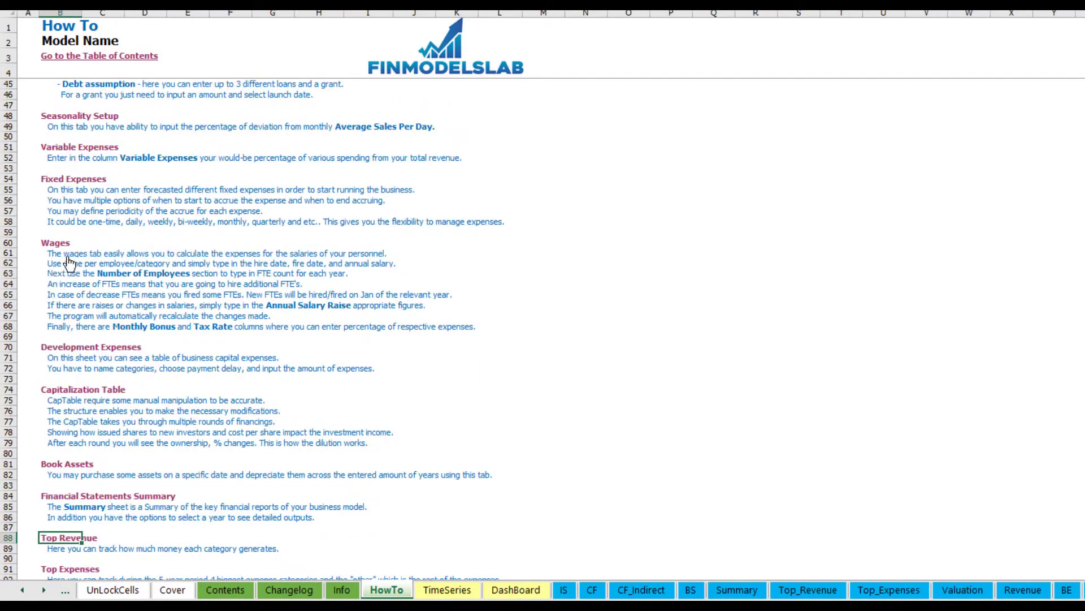
{"action": "left_click", "coordinate": [49, 464]}
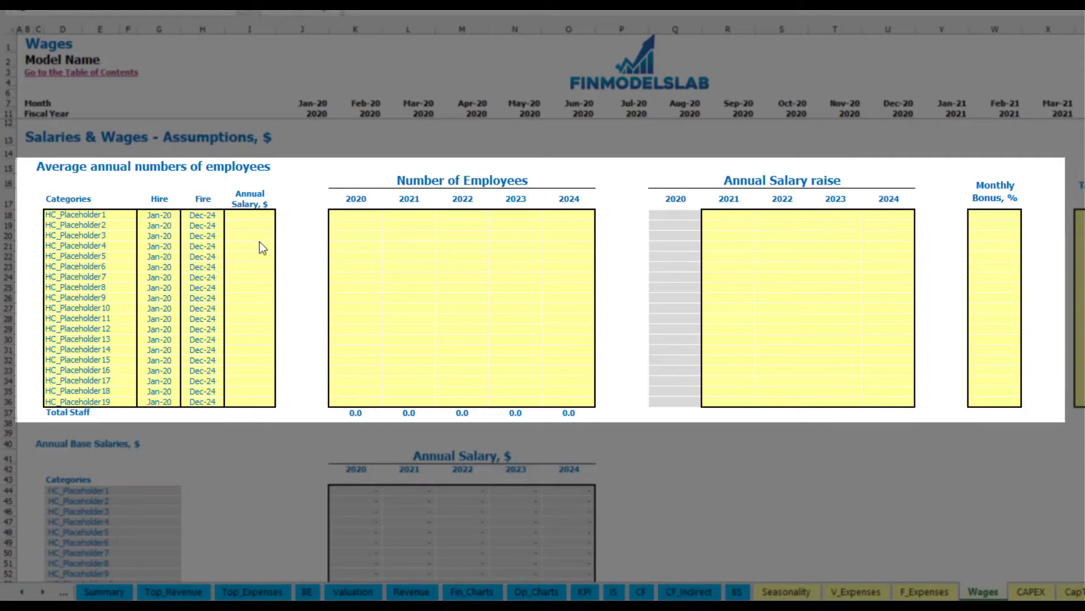
- On the Wages sheet, name the first staff category CFO and set its hire date to Mar-20
{"action": "left_click", "coordinate": [119, 215]}
{"action": "type", "text": "CFO"}
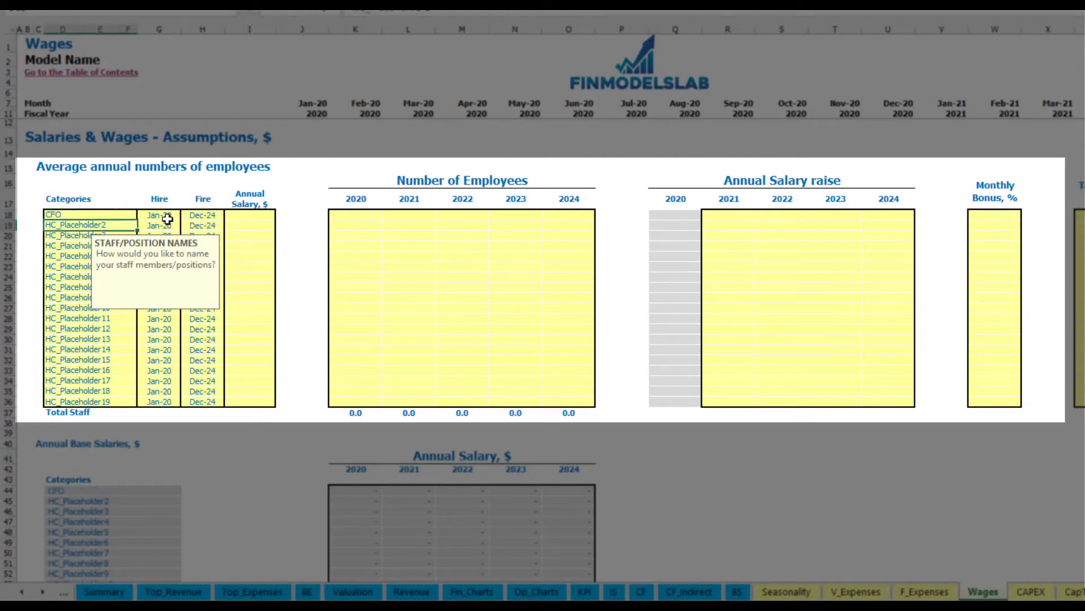
{"action": "left_click", "coordinate": [166, 218]}
{"action": "left_click", "coordinate": [185, 215]}
{"action": "left_click", "coordinate": [161, 244]}
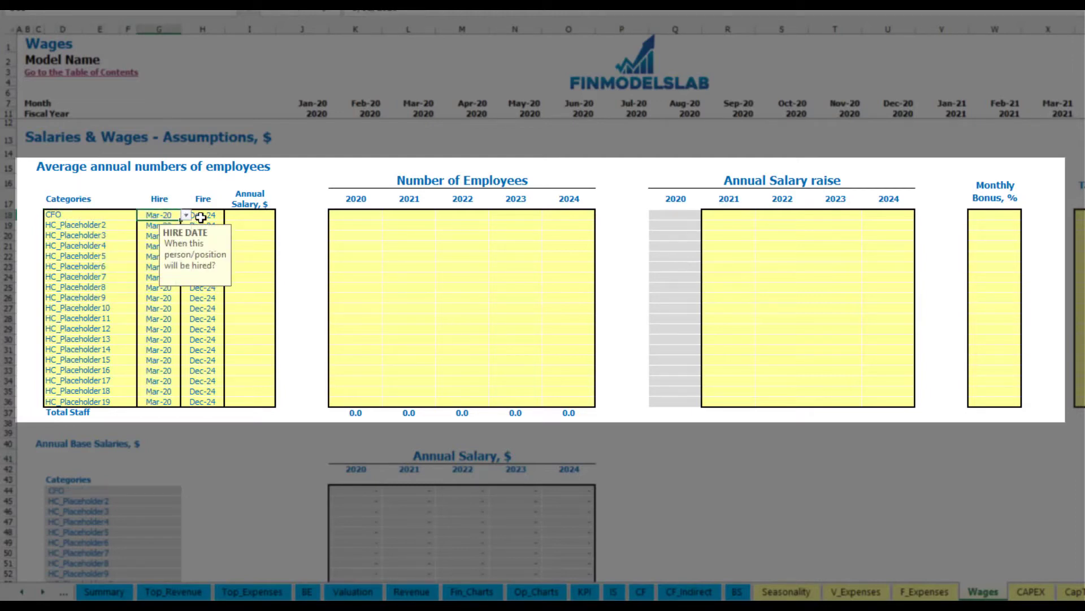
- Set the CFO's annual salary to 50000
{"action": "left_click", "coordinate": [207, 217]}
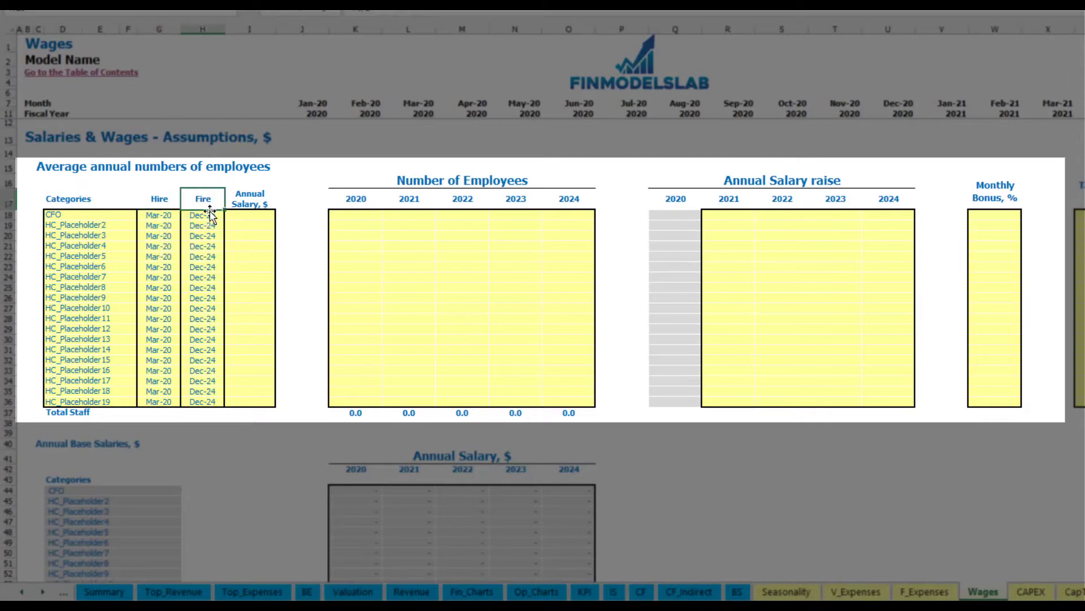
{"action": "left_click", "coordinate": [254, 217]}
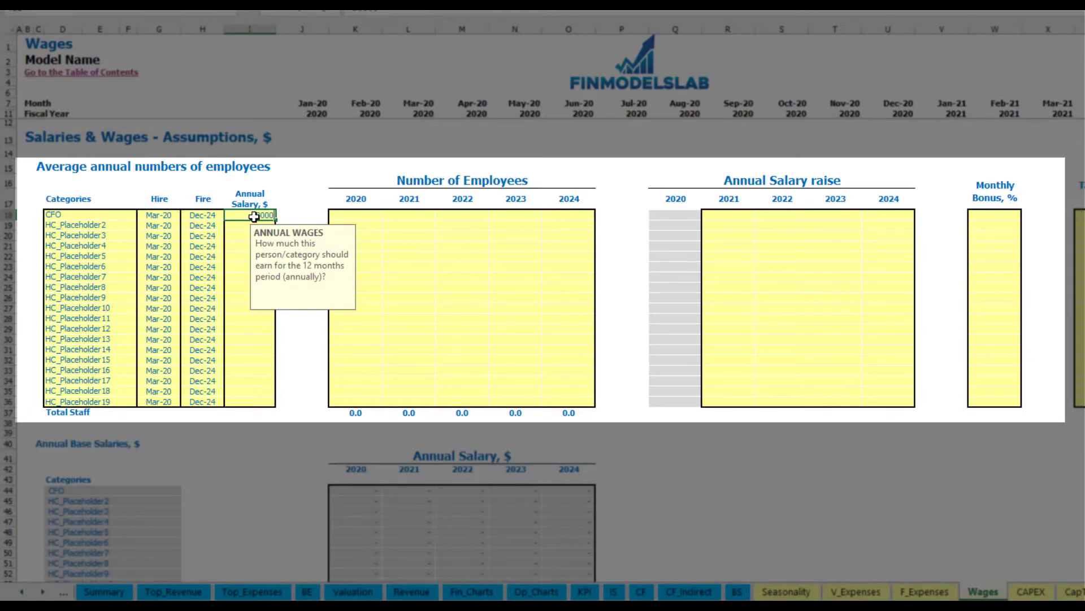
{"action": "type", "text": "50000"}
- Set the CFO's number of employees to 1 for each year from 2020 to 2024
{"action": "left_click", "coordinate": [371, 218]}
{"action": "type", "text": "1"}
{"action": "key", "text": "Tab"}
{"action": "type", "text": "1"}
{"action": "key", "text": "Tab"}
{"action": "type", "text": "1"}
{"action": "key", "text": "Tab"}
{"action": "type", "text": "1"}
{"action": "key", "text": "Tab"}
{"action": "key", "text": "1"}
{"action": "key", "text": "Tab"}
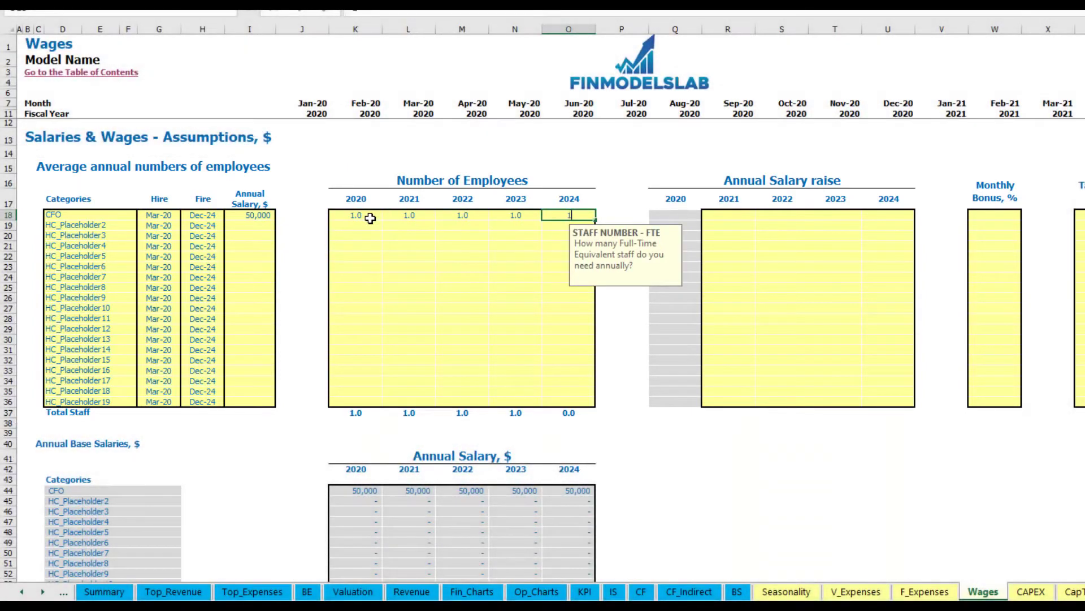
- Check the CFO's monthly headcount in the Total Staff Numbers table across the forecast months, starting at Mar-20
{"action": "scroll", "coordinate": [637, 305], "scroll_direction": "down", "scroll_amount": 4}
{"action": "scroll", "coordinate": [625, 313], "scroll_direction": "up", "scroll_amount": 4}
{"action": "scroll", "coordinate": [570, 355], "scroll_direction": "down", "scroll_amount": 13}
{"action": "left_click", "coordinate": [424, 294]}
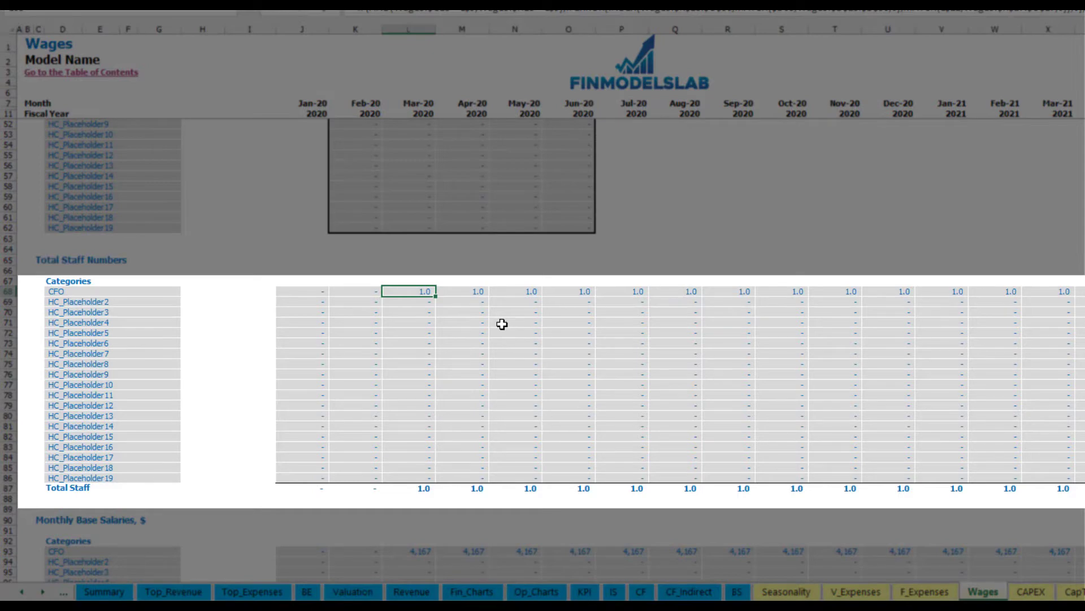
{"action": "scroll", "coordinate": [502, 324], "scroll_direction": "right", "scroll_amount": 10}
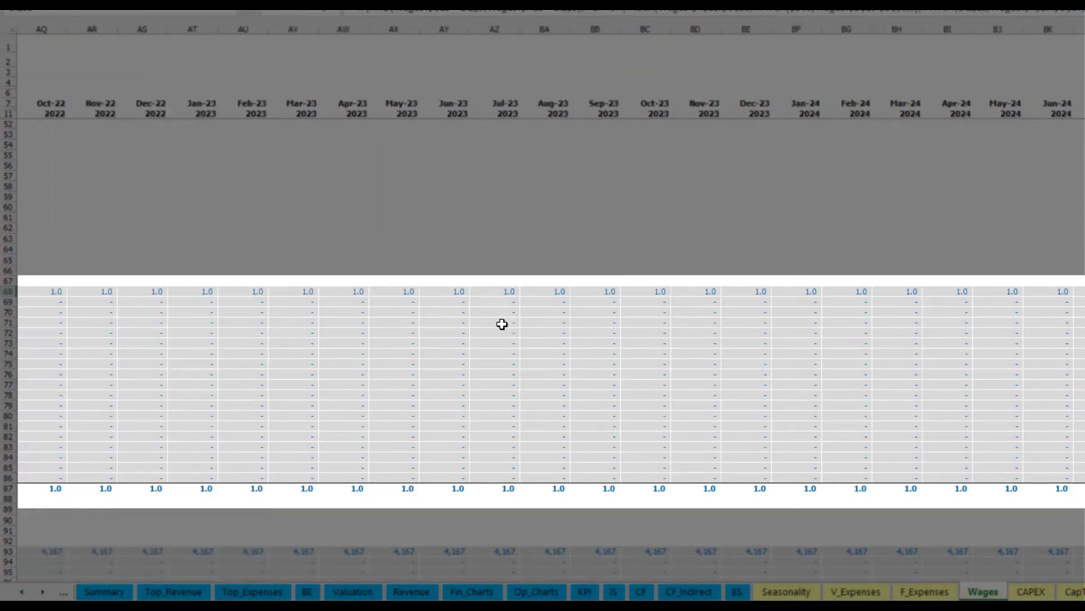
{"action": "key", "text": "ctrl+Home"}
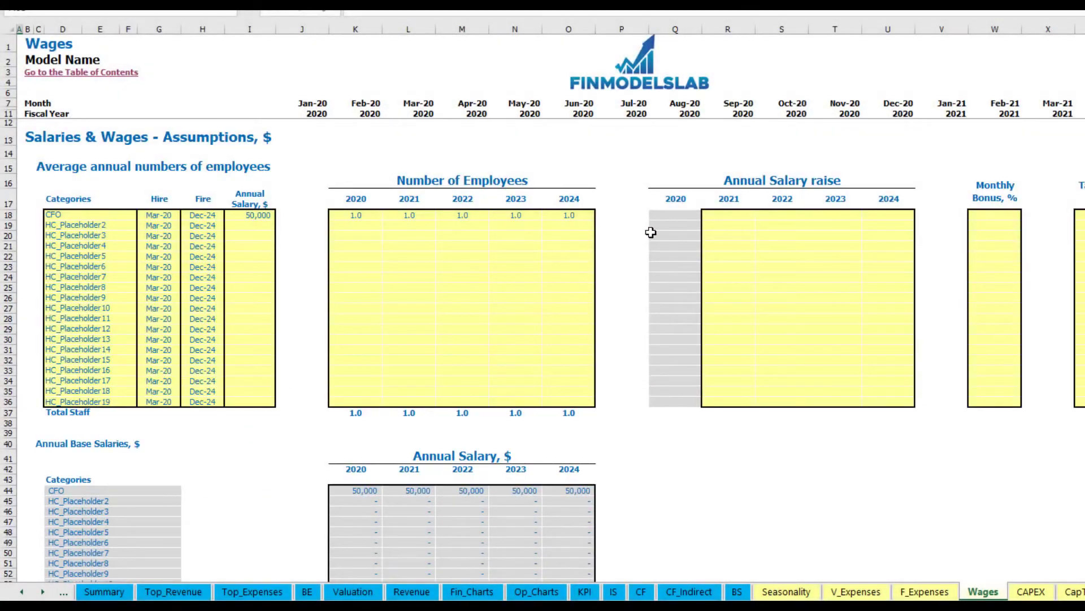
- Set the CFO's annual salary raise to 5% for 2021 and copy it across 2022 to 2024
{"action": "left_click", "coordinate": [733, 216]}
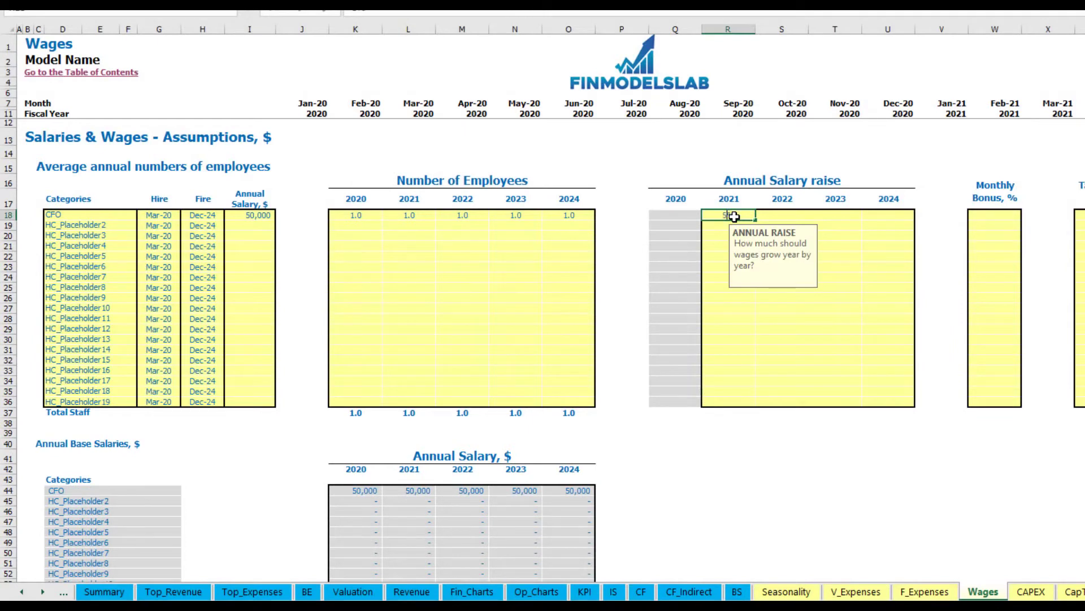
{"action": "key", "text": "ctrl+c"}
{"action": "key", "text": "shift+Right"}
{"action": "key", "text": "shift+Right"}
{"action": "key", "text": "shift+Right"}
{"action": "key", "text": "ctrl+v"}
- Compare the CFO's yearly figures in the Annual Salary table with the starting salary and the annual raises
{"action": "left_click", "coordinate": [650, 456]}
{"action": "left_click_drag", "start_coordinate": [358, 492], "coordinate": [572, 490]}
{"action": "left_click", "coordinate": [419, 504]}
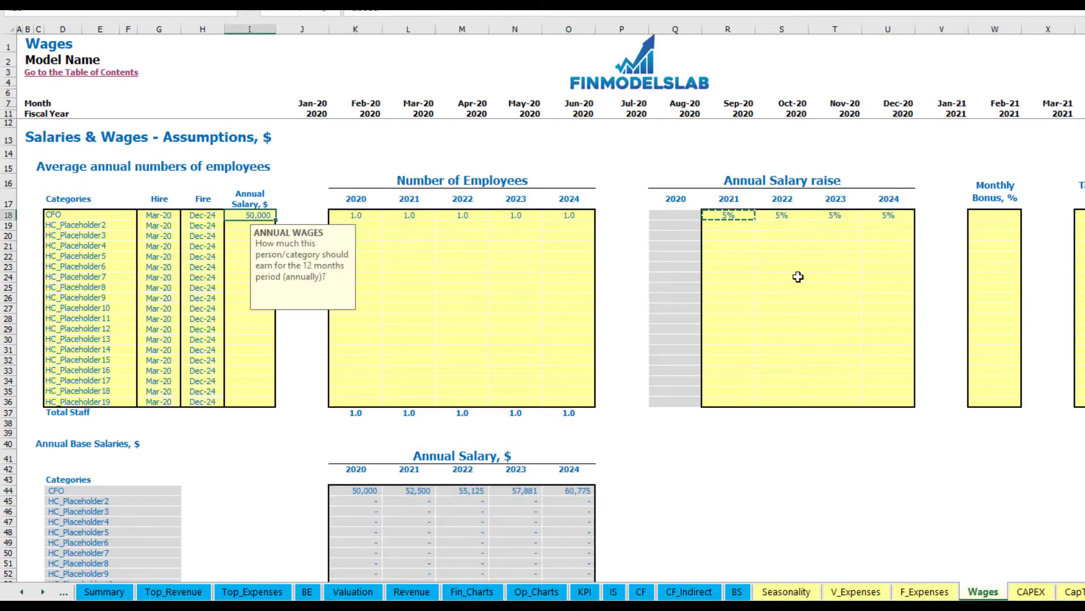
{"action": "left_click_drag", "start_coordinate": [735, 216], "coordinate": [885, 217]}
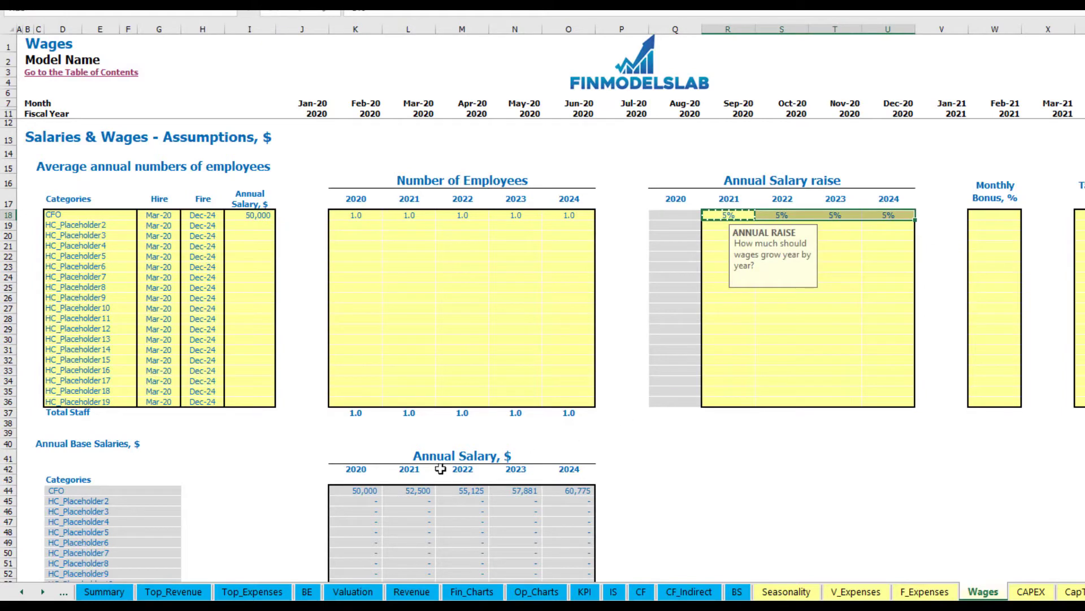
{"action": "left_click", "coordinate": [407, 490]}
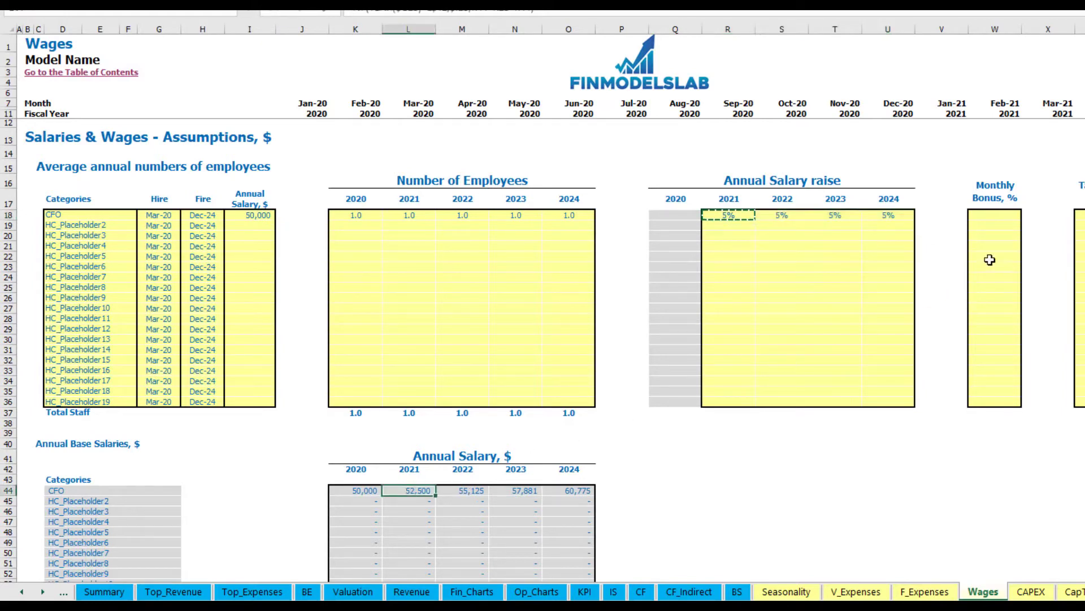
- Set the CFO's monthly bonus to 10%
{"action": "left_click", "coordinate": [1001, 213]}
{"action": "type", "text": "10"}
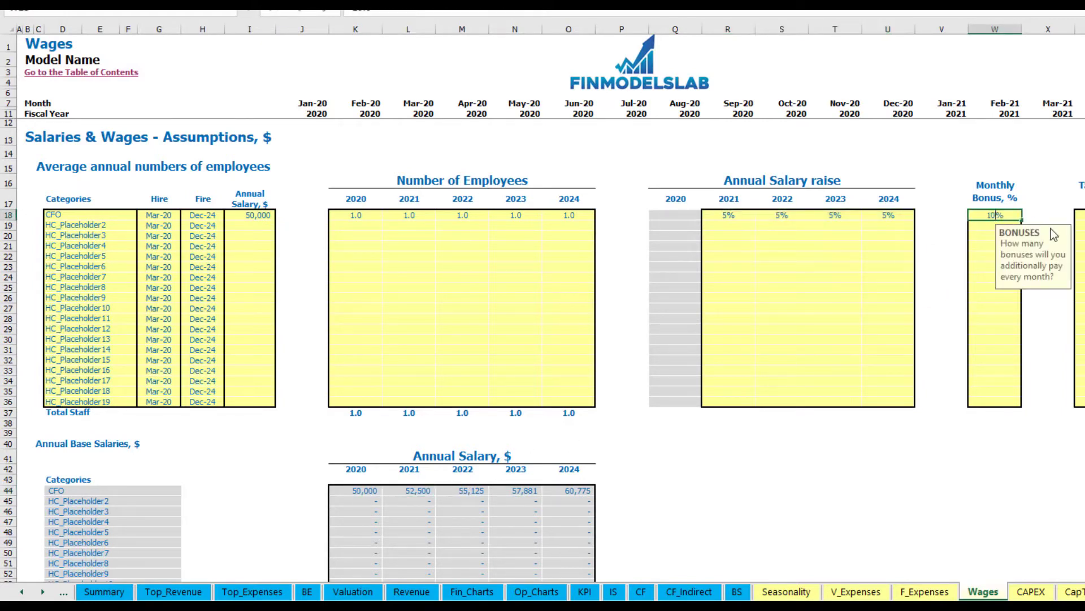
{"action": "key", "text": "Return"}
{"action": "left_click", "coordinate": [1079, 215]}
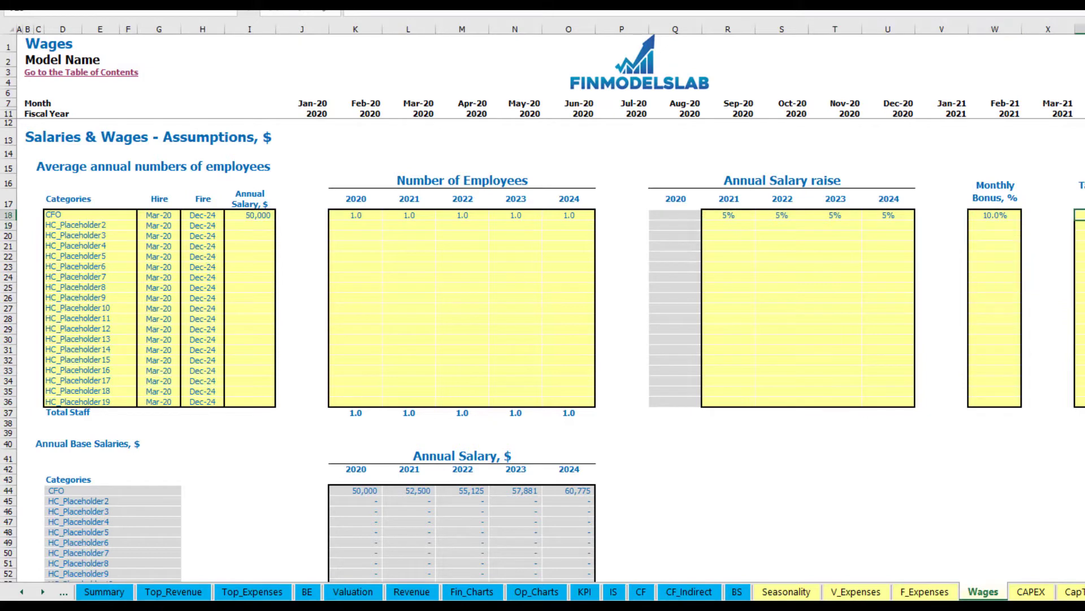
{"action": "key", "text": "Return"}
- Check the CFO rows in the Monthly Base Salaries and Monthly Bonus tables, starting at Mar-20
{"action": "scroll", "coordinate": [464, 346], "scroll_direction": "down", "scroll_amount": 16}
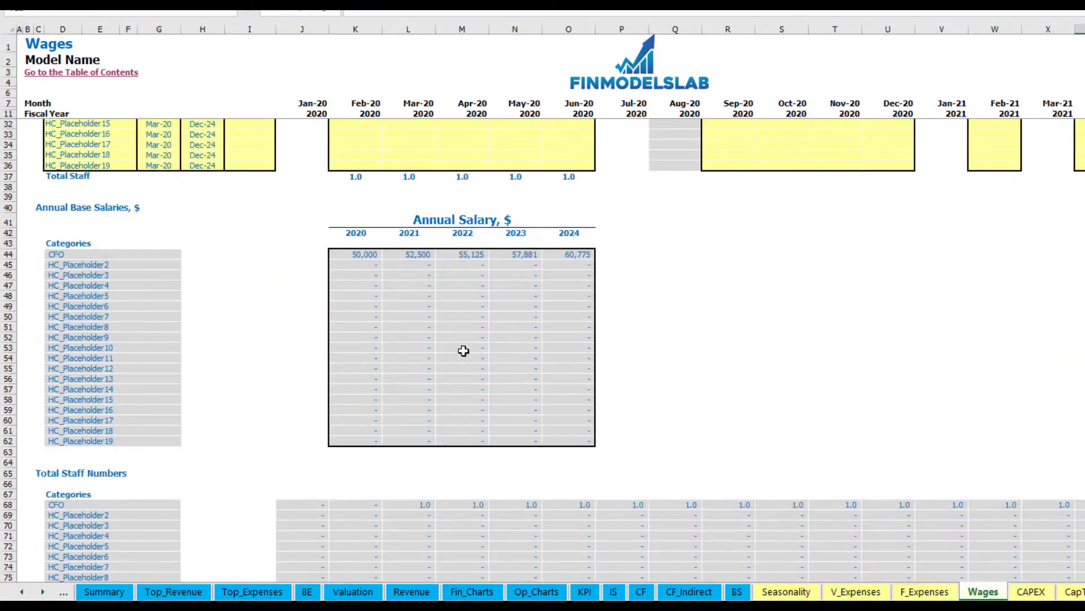
{"action": "scroll", "coordinate": [4, 455], "scroll_direction": "down", "scroll_amount": 3}
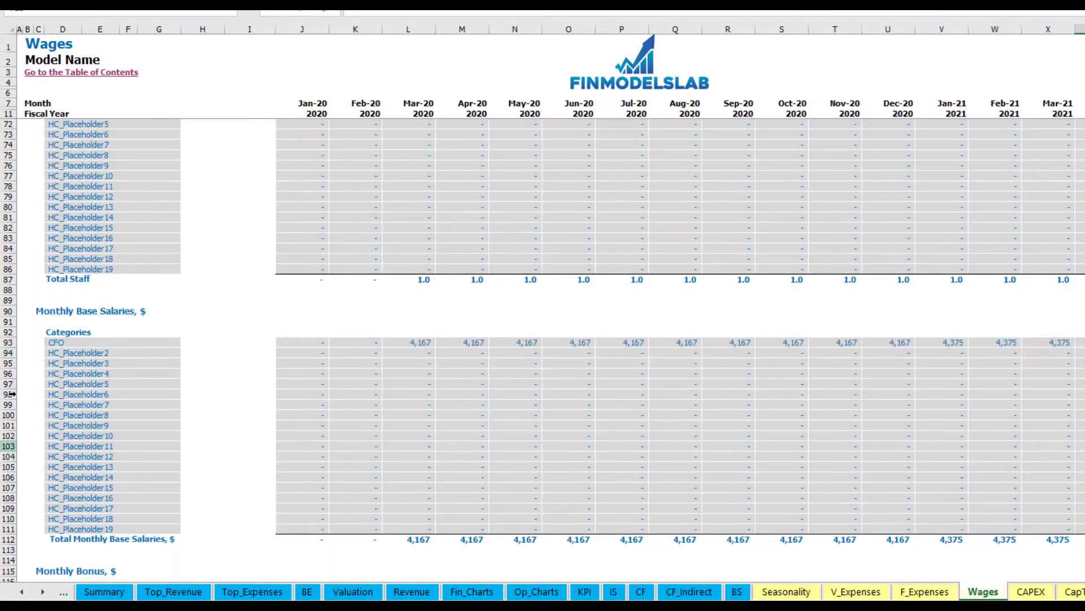
{"action": "left_click", "coordinate": [8, 345]}
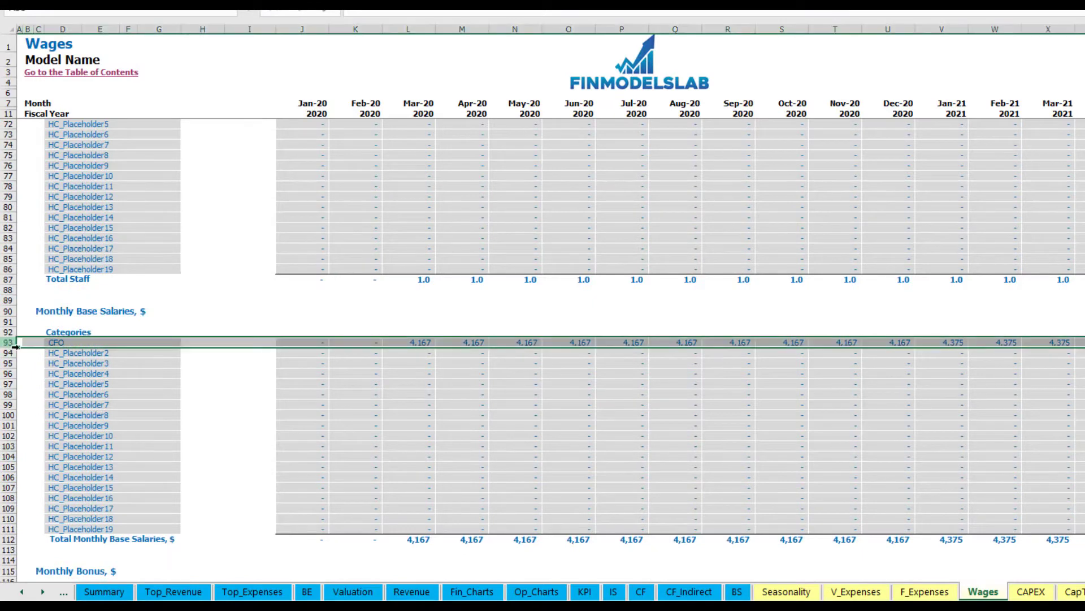
{"action": "left_click", "coordinate": [425, 343]}
{"action": "scroll", "coordinate": [155, 420], "scroll_direction": "down", "scroll_amount": 7}
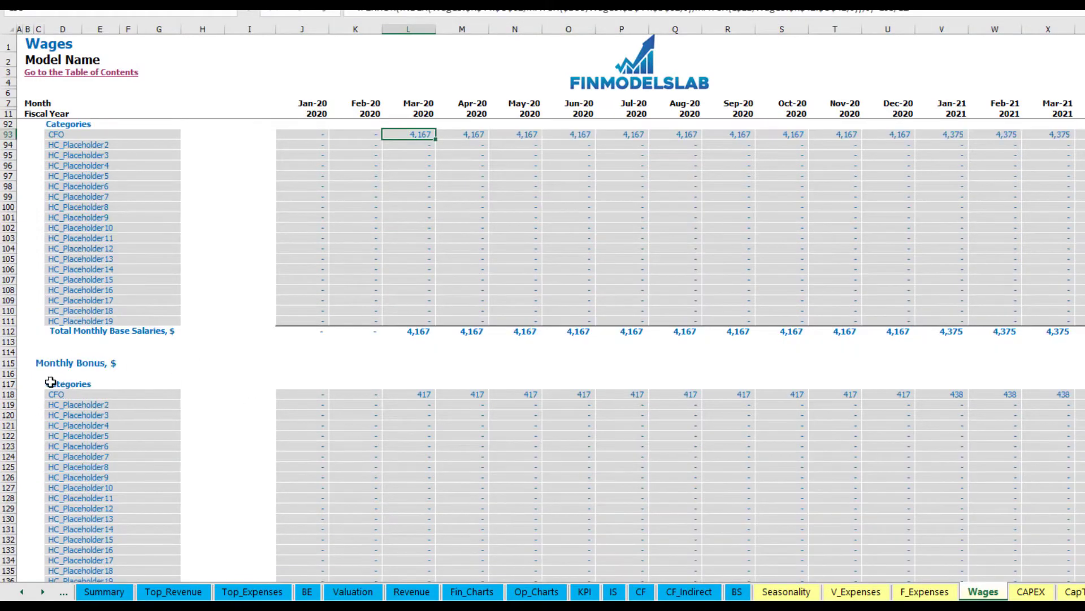
{"action": "left_click", "coordinate": [8, 394]}
{"action": "left_click", "coordinate": [427, 394]}
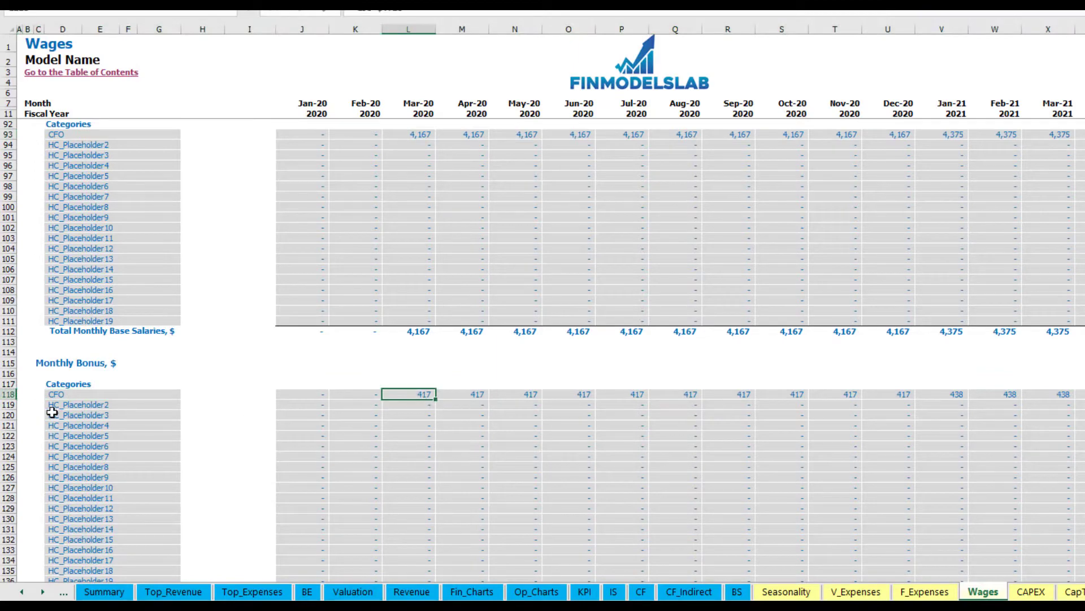
- Check the CFO row in the Monthly Base Taxes table
{"action": "scroll", "coordinate": [57, 413], "scroll_direction": "down", "scroll_amount": 7}
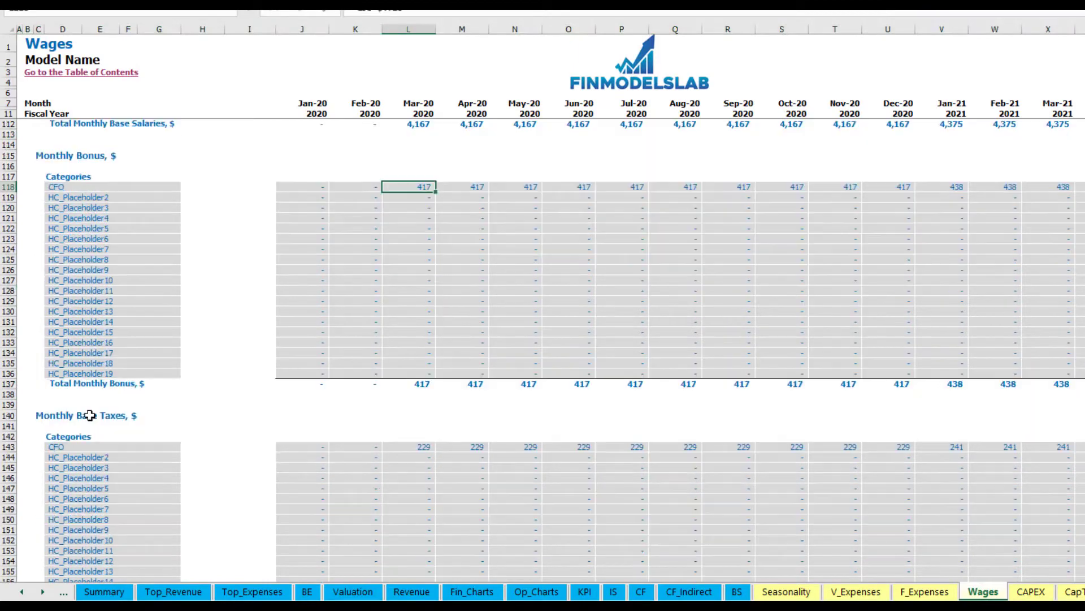
{"action": "left_click", "coordinate": [6, 446]}
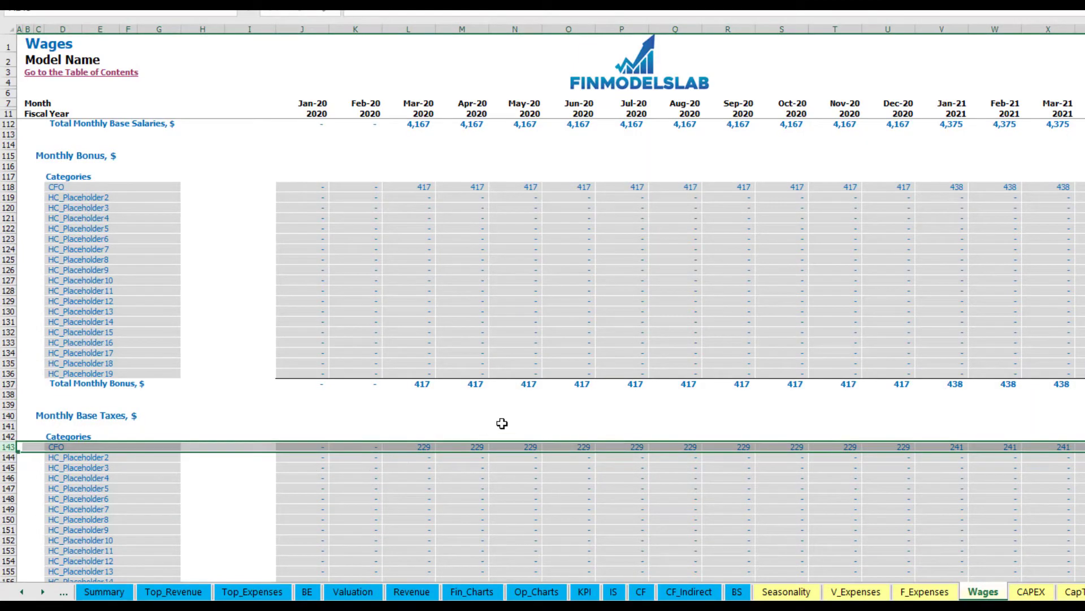
- Name the second staff category Admin HC and set its hire date to Apr-20
{"action": "key", "text": "ctrl+Home"}
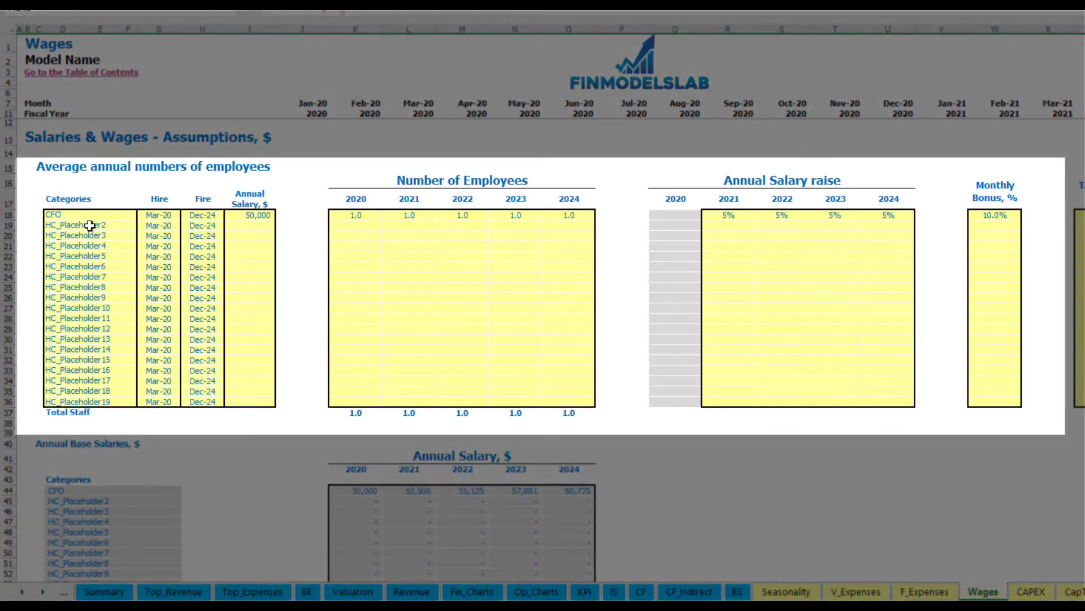
{"action": "left_click", "coordinate": [86, 224]}
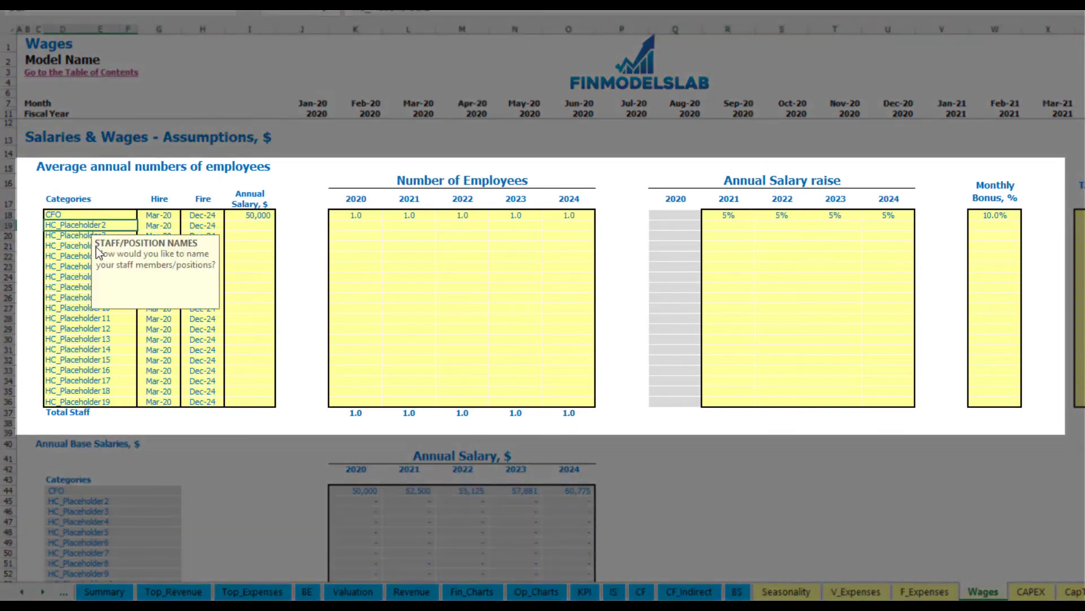
{"action": "type", "text": "Admin HC"}
{"action": "key", "text": "Return"}
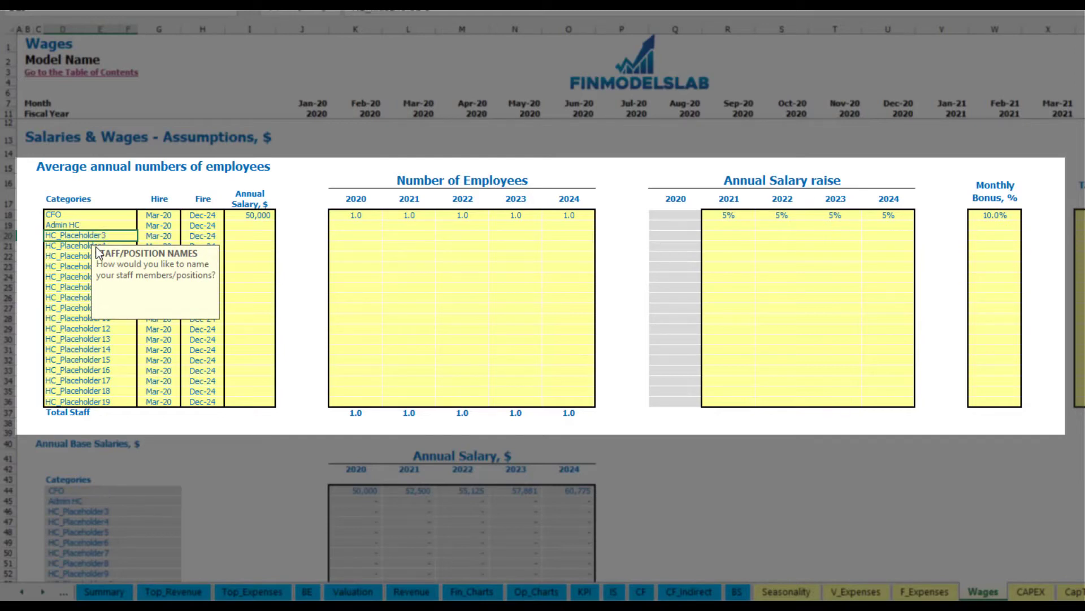
{"action": "left_click", "coordinate": [169, 226]}
{"action": "left_click", "coordinate": [185, 226]}
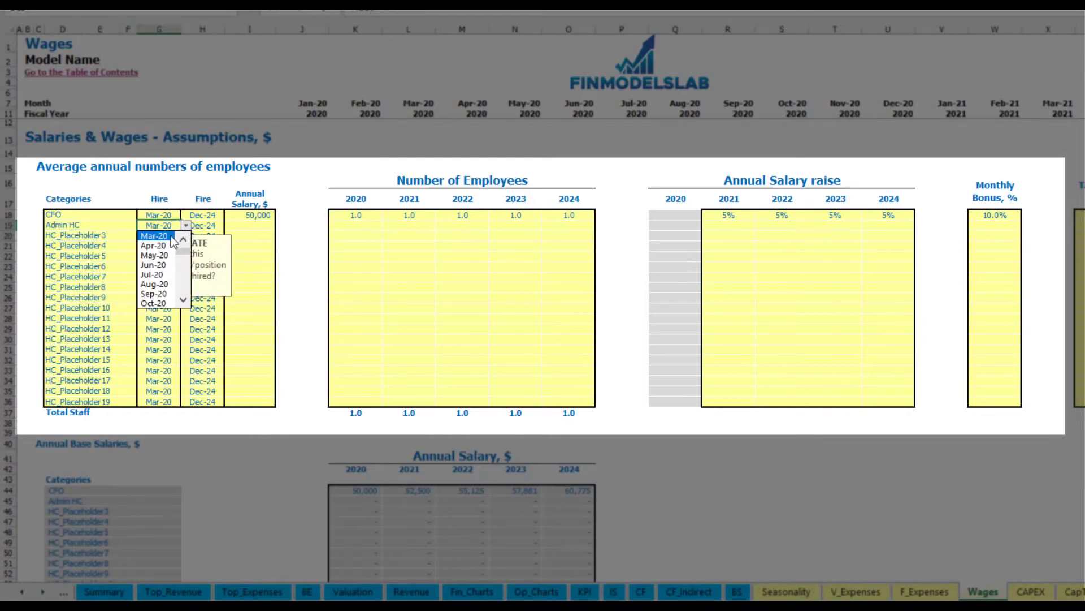
{"action": "left_click", "coordinate": [168, 247]}
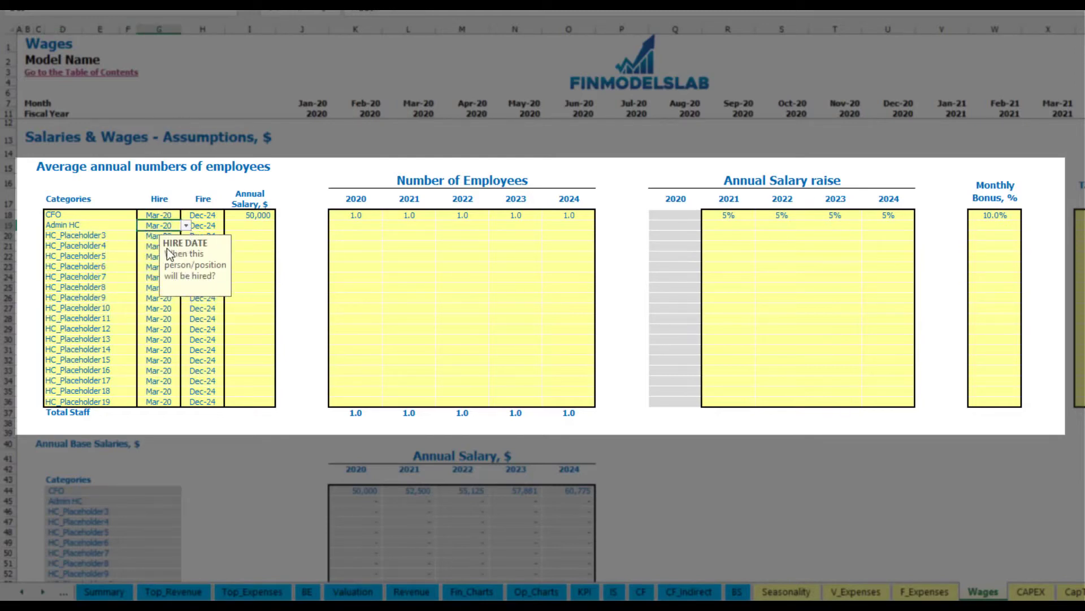
- Set the Admin HC annual salary to 30,000, keeping the Dec-24 fire date
{"action": "left_click", "coordinate": [213, 226]}
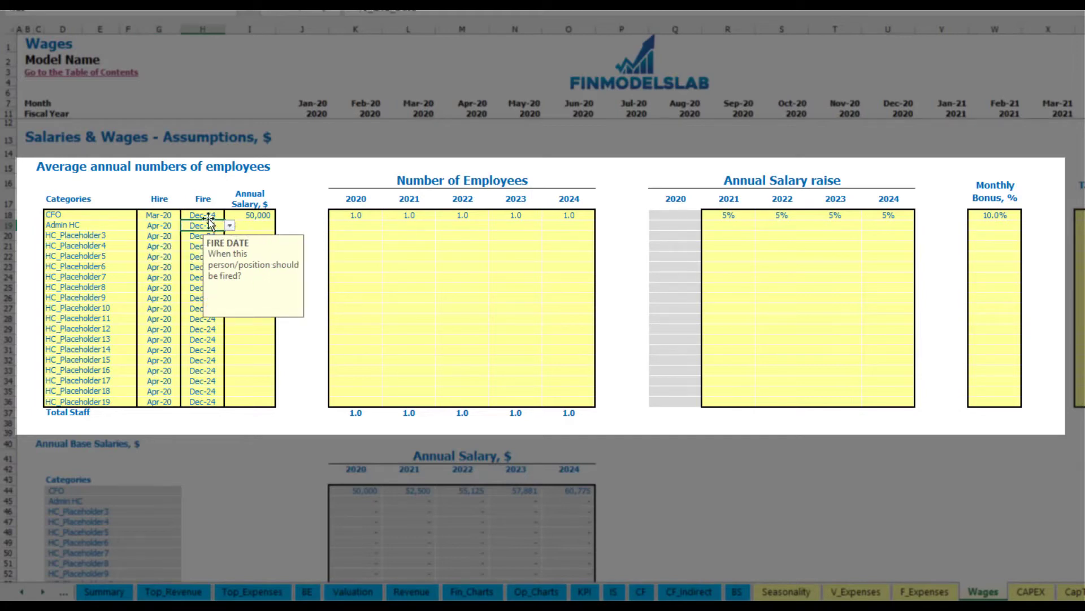
{"action": "left_click", "coordinate": [247, 224]}
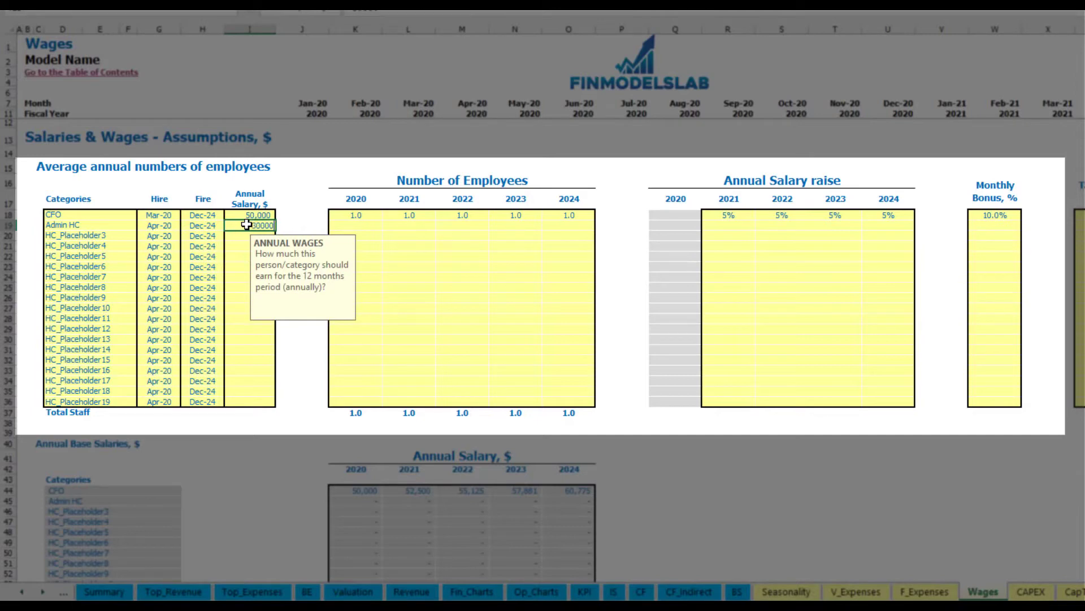
{"action": "key", "text": "Return"}
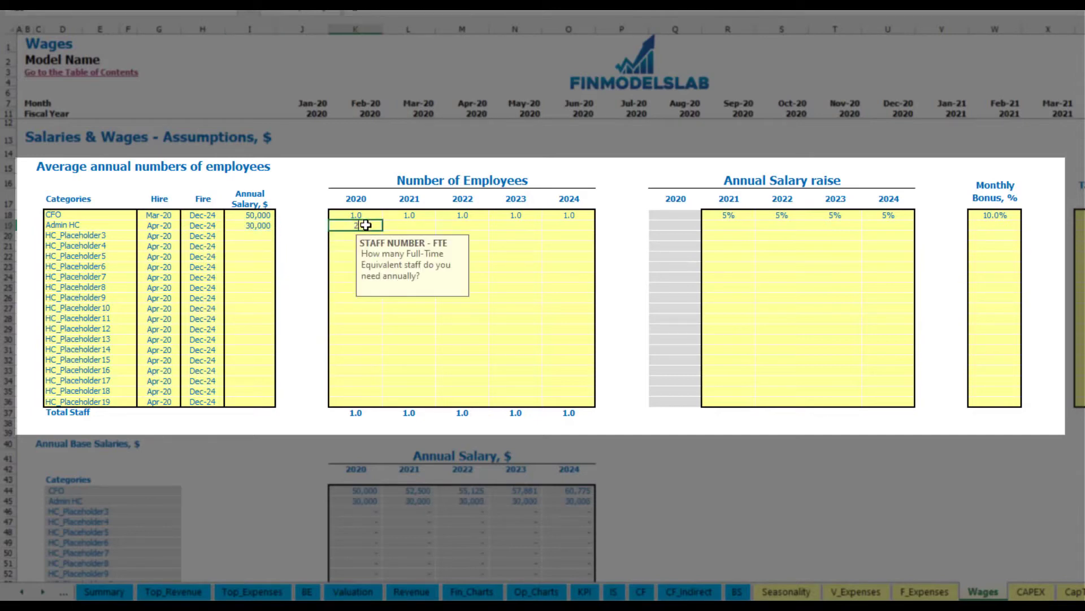
- Set the number of Admin HC employees to 2, 4, 6, 8 and 10 for 2020 through 2024
{"action": "key", "text": "Tab"}
{"action": "type", "text": "4"}
{"action": "key", "text": "Tab"}
{"action": "type", "text": "6"}
{"action": "key", "text": "Tab"}
{"action": "type", "text": "8"}
{"action": "key", "text": "Tab"}
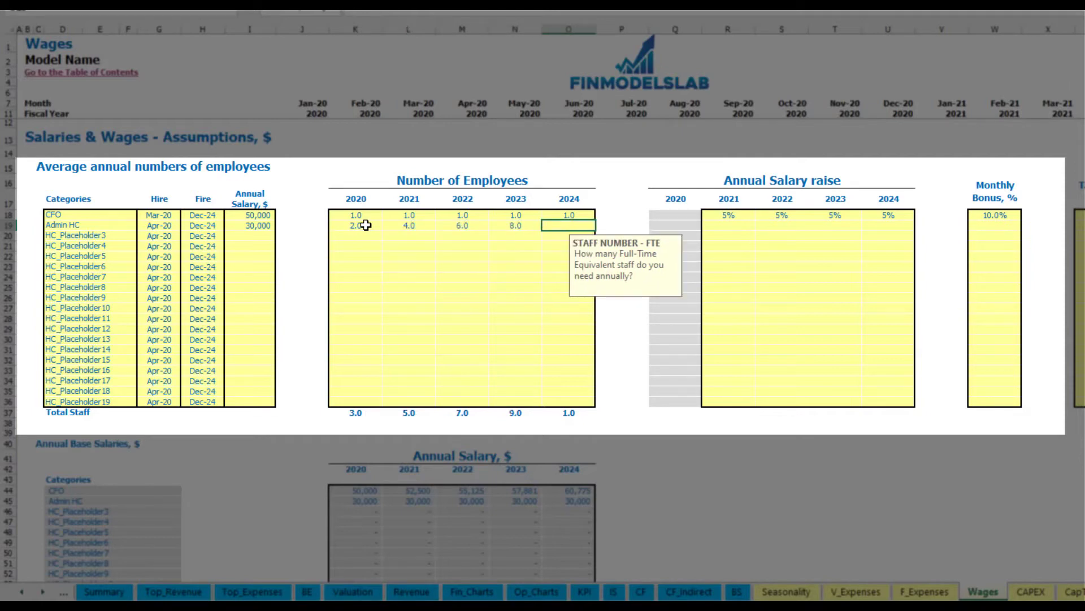
{"action": "type", "text": "10"}
{"action": "key", "text": "Tab"}
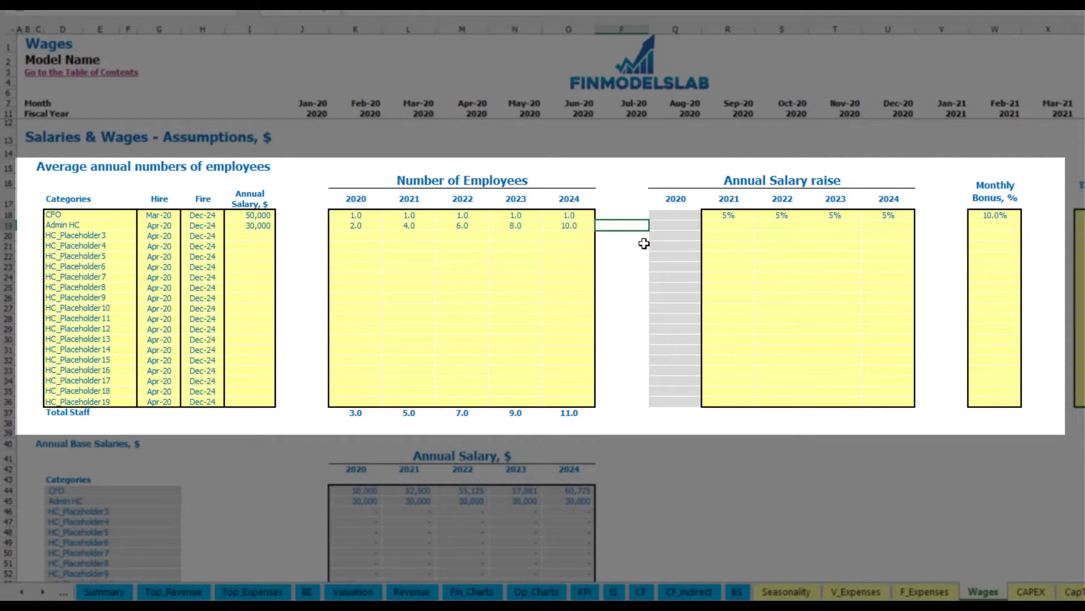
- Set the Admin HC annual salary raise to 3% for 2021 and copy it across 2022 to 2024
{"action": "left_click", "coordinate": [725, 225]}
{"action": "type", "text": "5%"}
{"action": "key", "text": "ctrl+Return"}
{"action": "key", "text": "ctrl+c"}
{"action": "key", "text": "Right"}
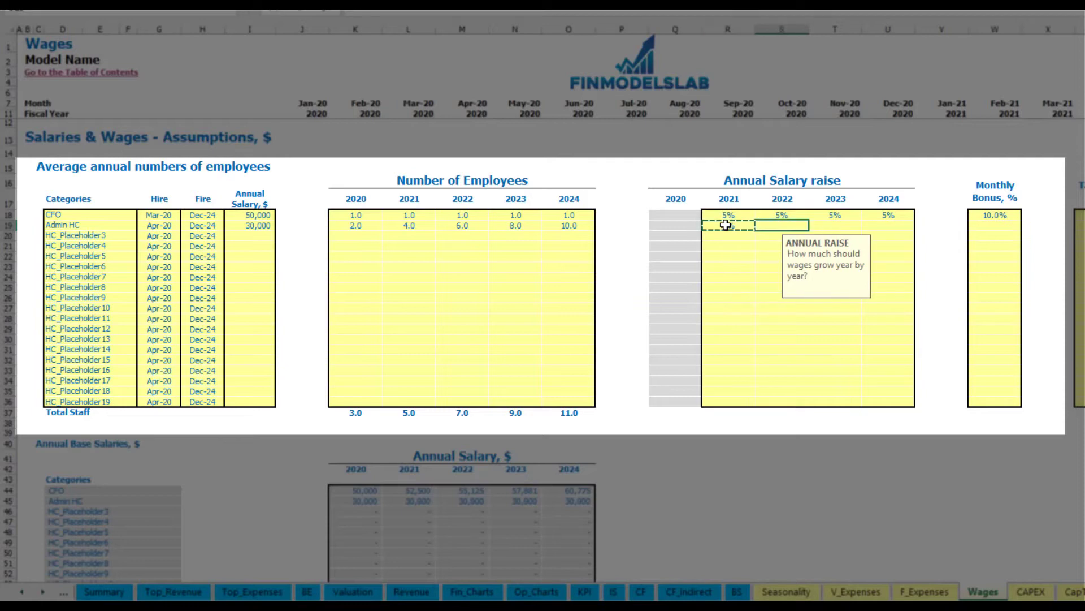
{"action": "key", "text": "shift+Right"}
{"action": "key", "text": "shift+Right"}
{"action": "key", "text": "ctrl+v"}
- Set the Admin HC monthly bonus to 5%
{"action": "left_click", "coordinate": [1012, 230]}
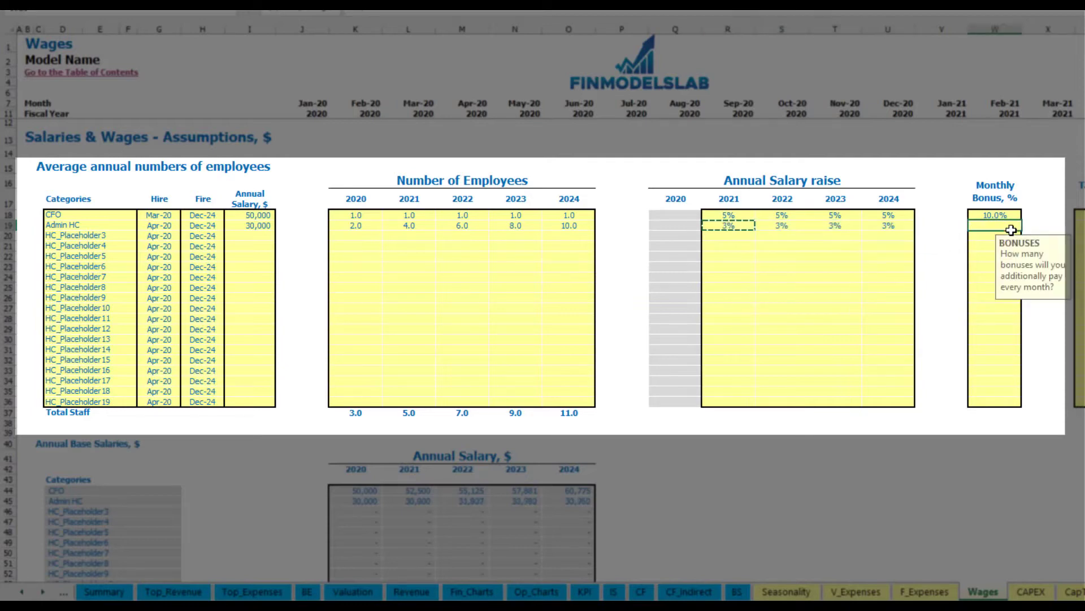
{"action": "key", "text": "Escape"}
{"action": "key", "text": "Right"}
{"action": "key", "text": "Right"}
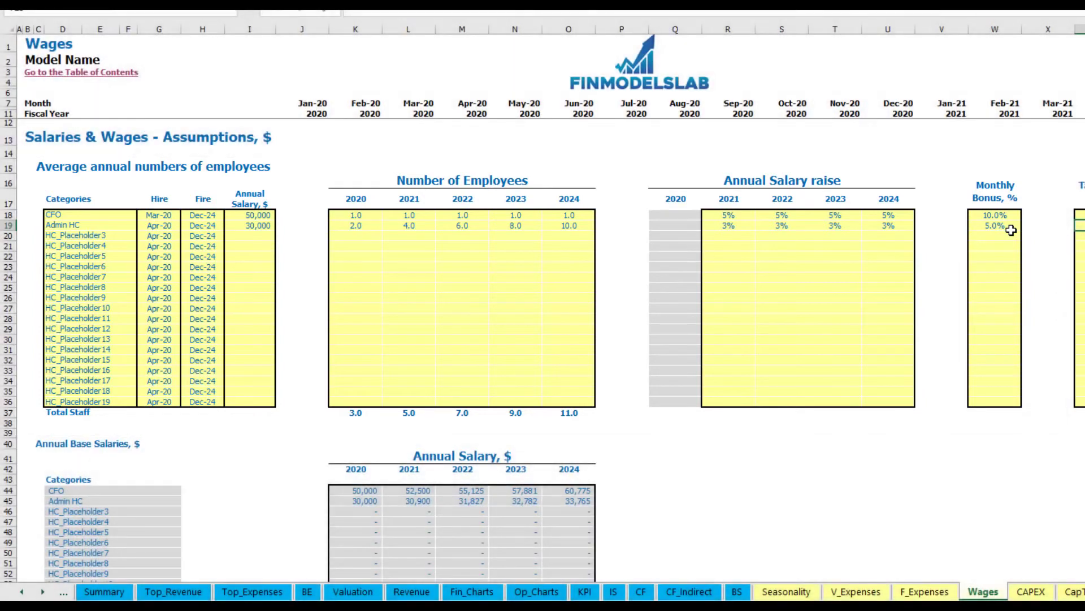
{"action": "key", "text": "Down"}
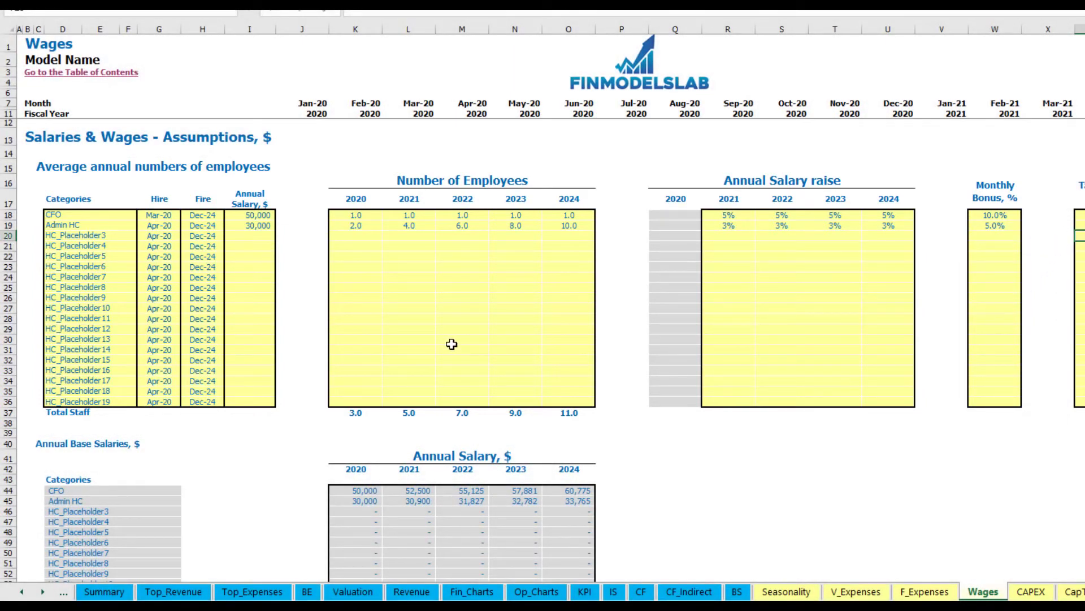
- Follow the Admin HC row in the Total Staff Numbers table from Apr-20 through the following years
{"action": "scroll", "coordinate": [452, 343], "scroll_direction": "down", "scroll_amount": 13}
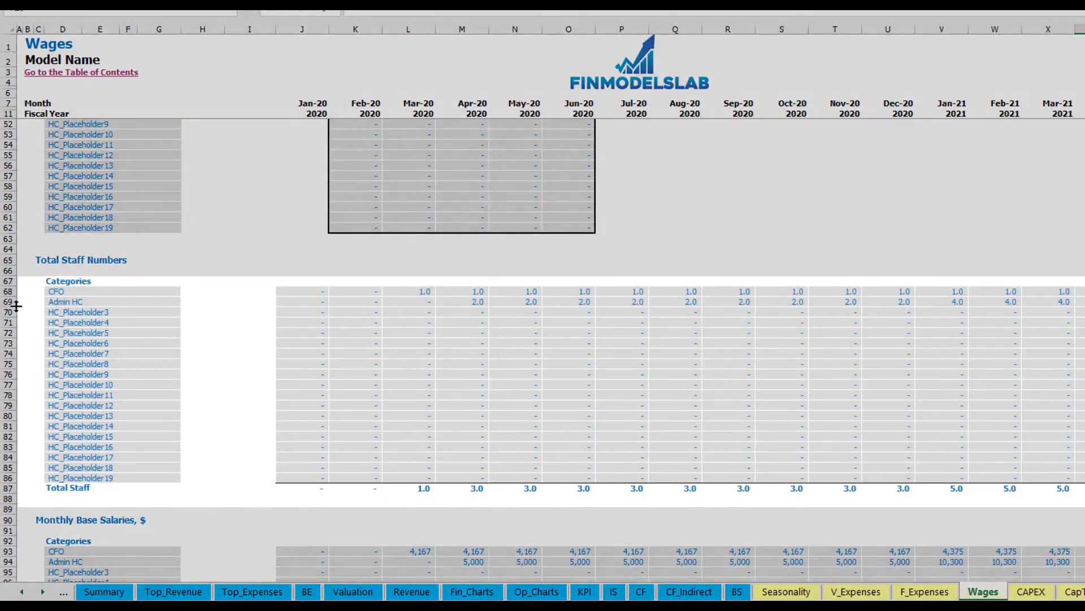
{"action": "left_click", "coordinate": [10, 302]}
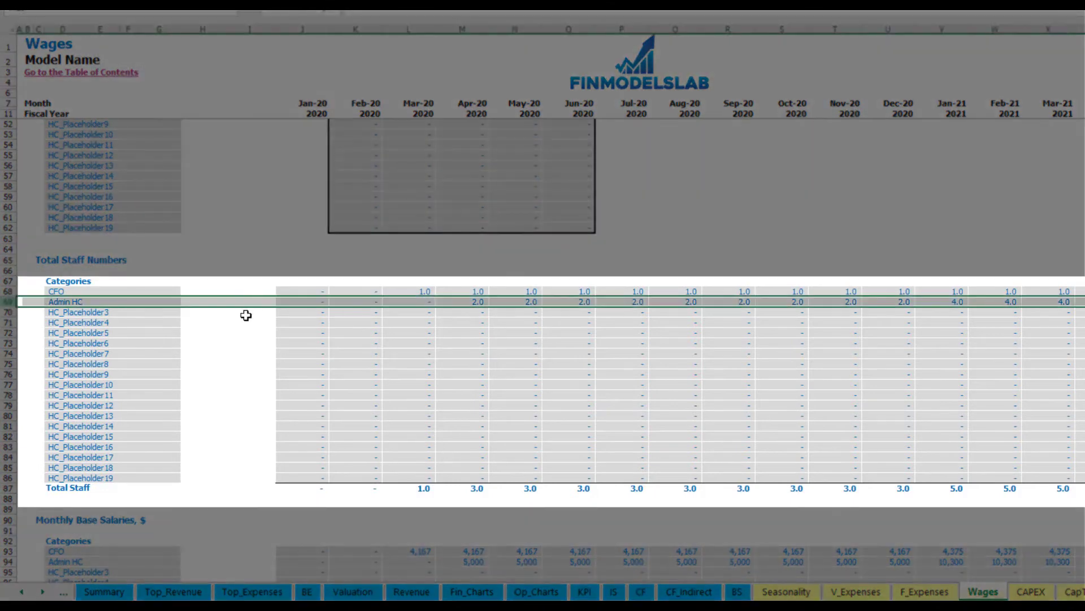
{"action": "left_click", "coordinate": [473, 303]}
{"action": "left_click_drag", "start_coordinate": [475, 300], "coordinate": [899, 298]}
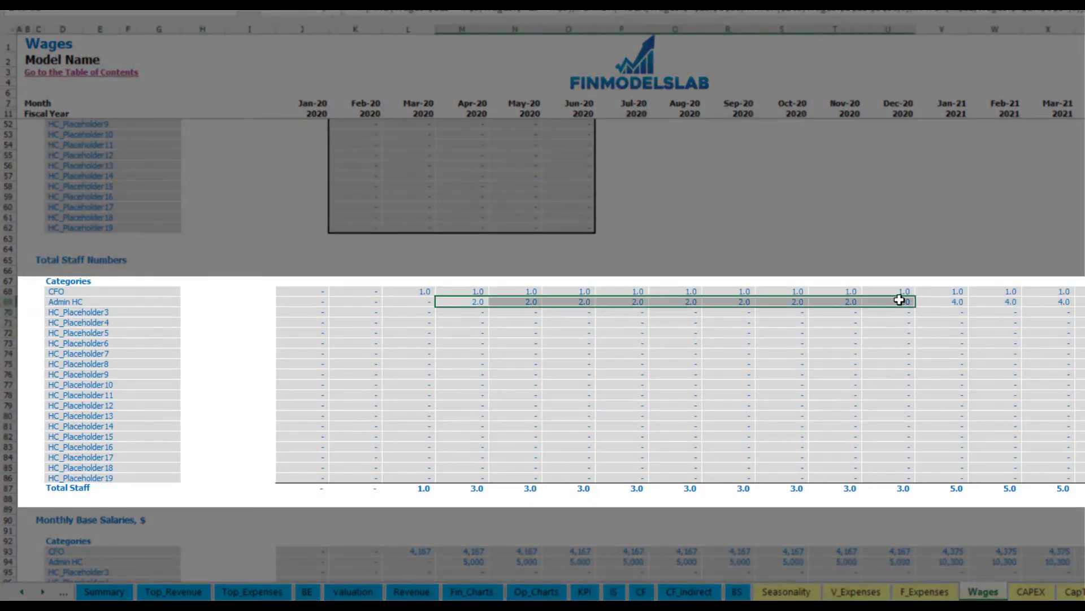
{"action": "left_click", "coordinate": [960, 301]}
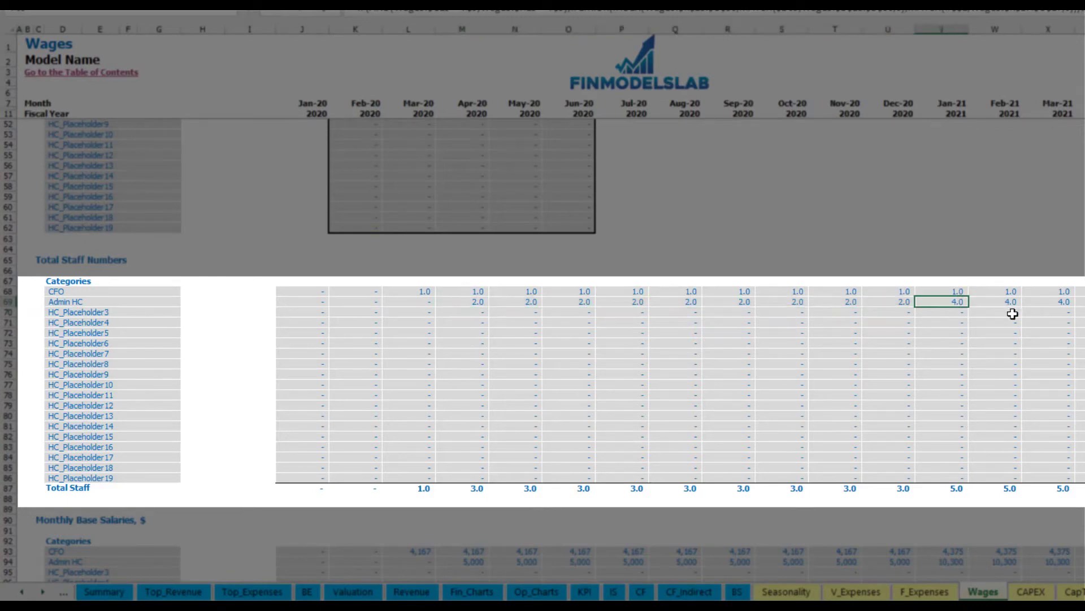
{"action": "left_click_drag", "start_coordinate": [960, 301], "coordinate": [1079, 302]}
{"action": "scroll", "coordinate": [543, 305], "scroll_direction": "right", "scroll_amount": 10}
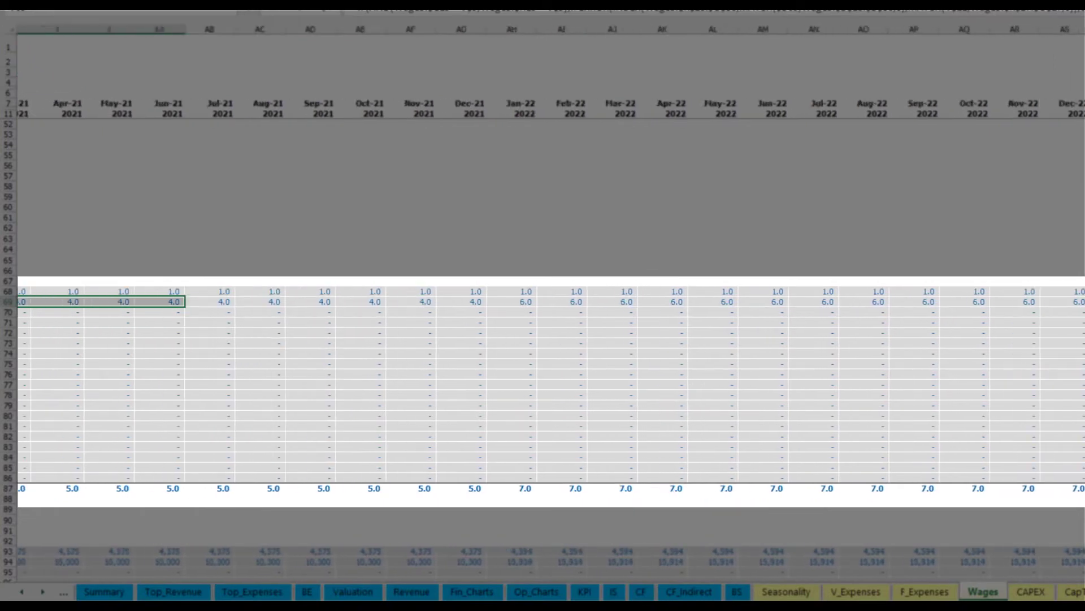
{"action": "scroll", "coordinate": [542, 305], "scroll_direction": "right", "scroll_amount": 3}
{"action": "left_click", "coordinate": [1079, 302]}
{"action": "scroll", "coordinate": [543, 306], "scroll_direction": "right", "scroll_amount": 8}
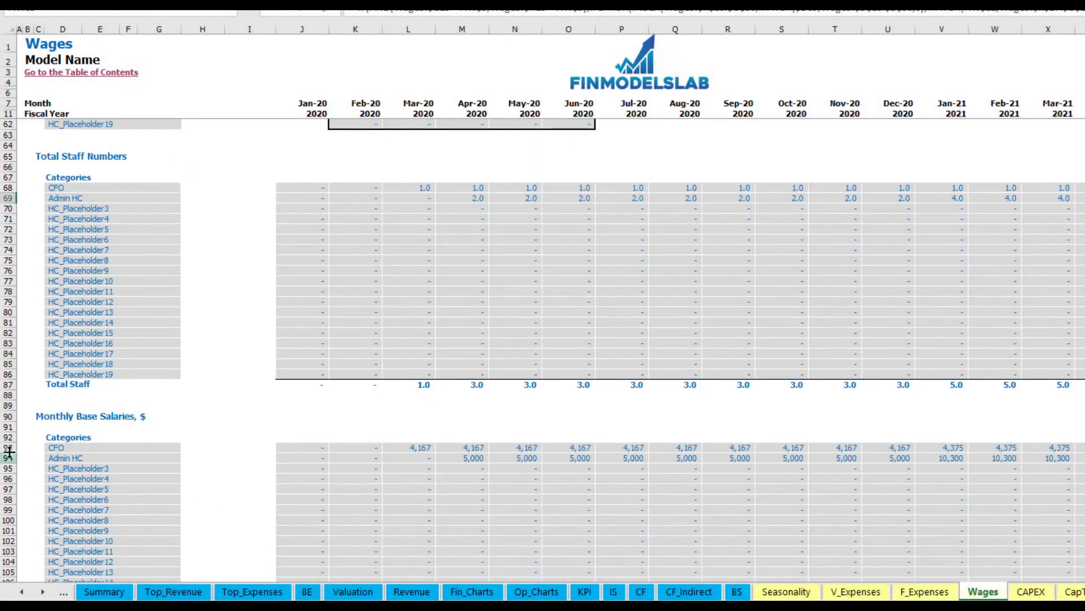
- Compare the Admin HC monthly base salaries with its staff numbers, and check its monthly bonus and base taxes rows
{"action": "left_click", "coordinate": [8, 458]}
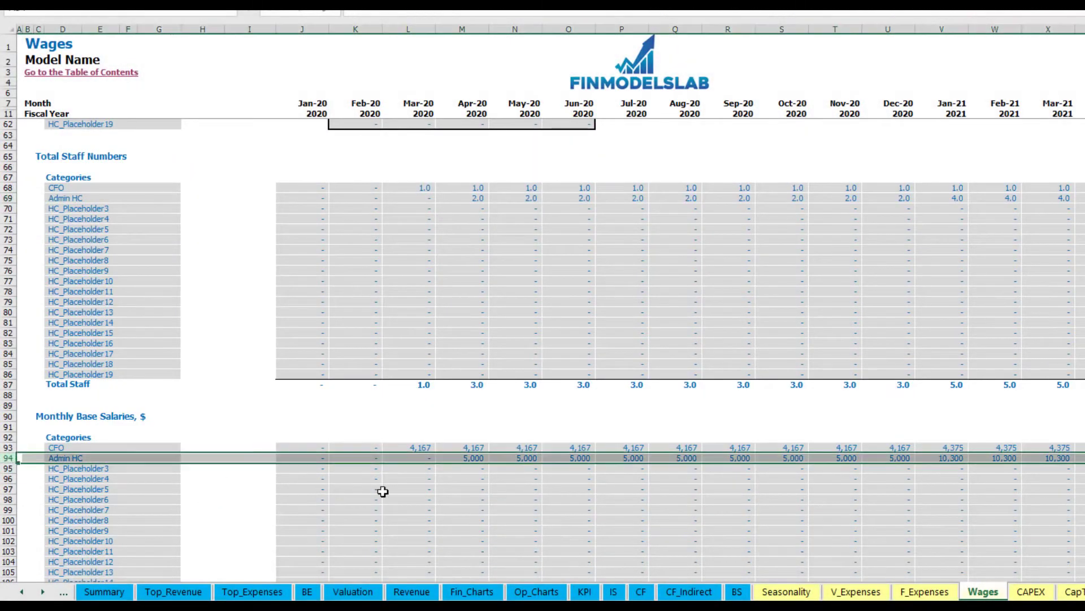
{"action": "left_click", "coordinate": [472, 198]}
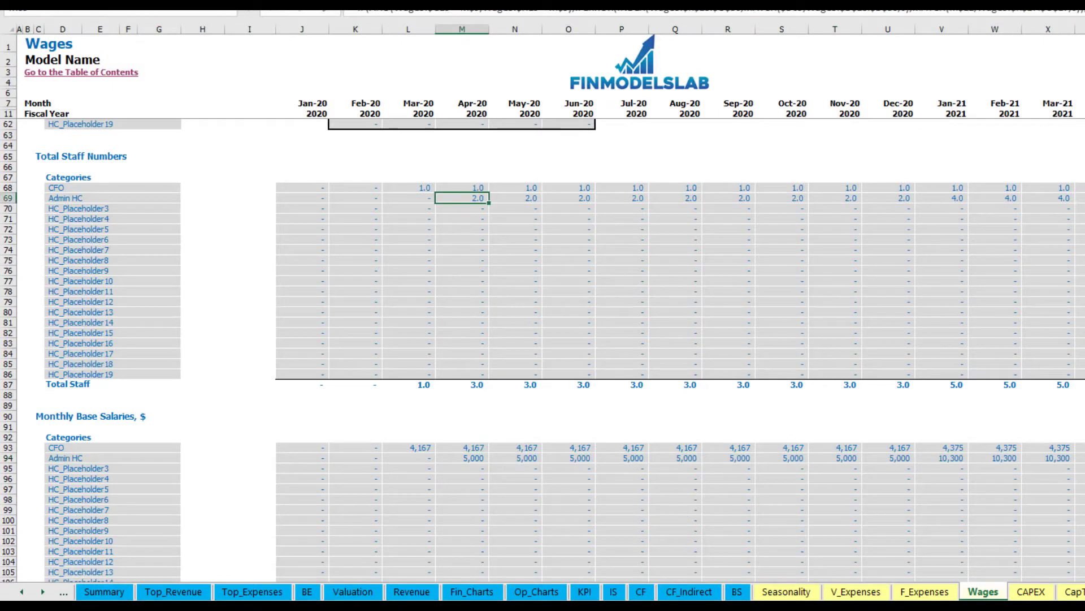
{"action": "left_click", "coordinate": [781, 462]}
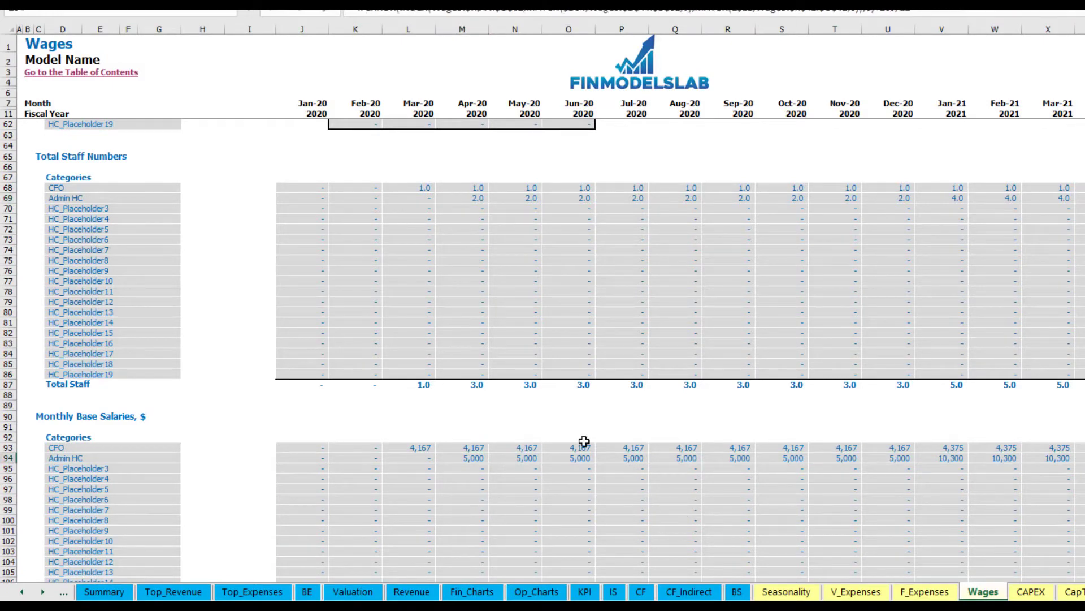
{"action": "scroll", "coordinate": [603, 494], "scroll_direction": "down", "scroll_amount": 10}
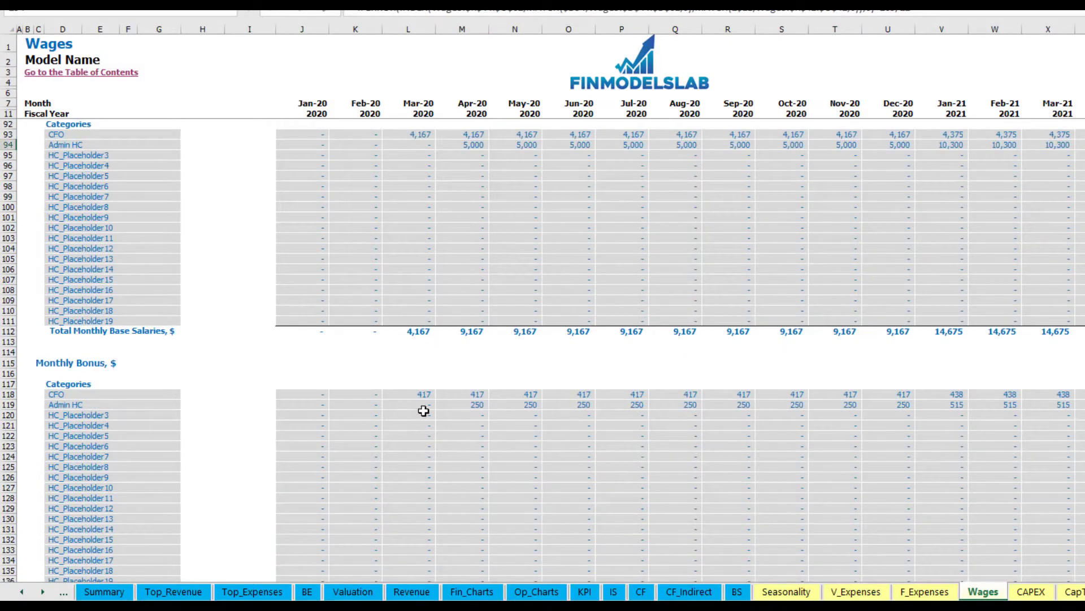
{"action": "scroll", "coordinate": [407, 419], "scroll_direction": "down", "scroll_amount": 10}
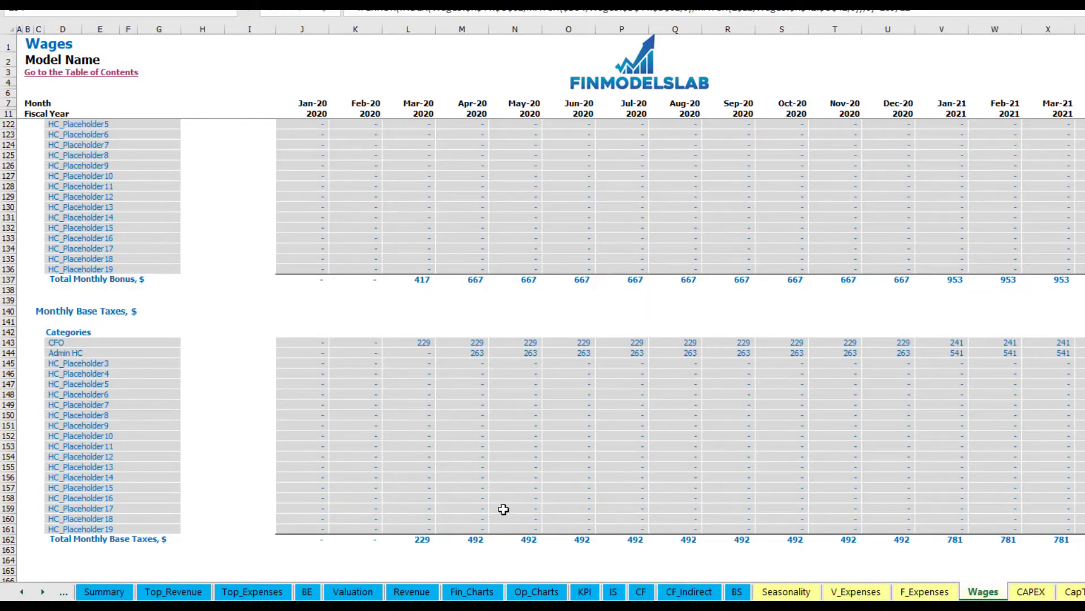
- Expand the Salary and Wages group in the Income Statement and examine its CFO, Admin HC and placeholder rows
{"action": "left_click", "coordinate": [614, 591]}
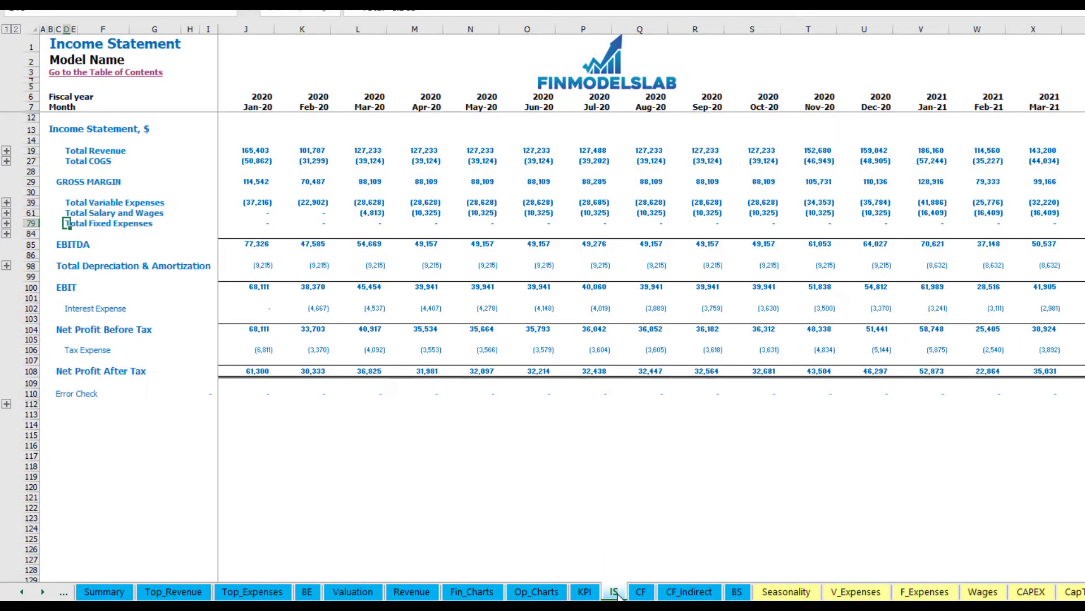
{"action": "left_click", "coordinate": [6, 212]}
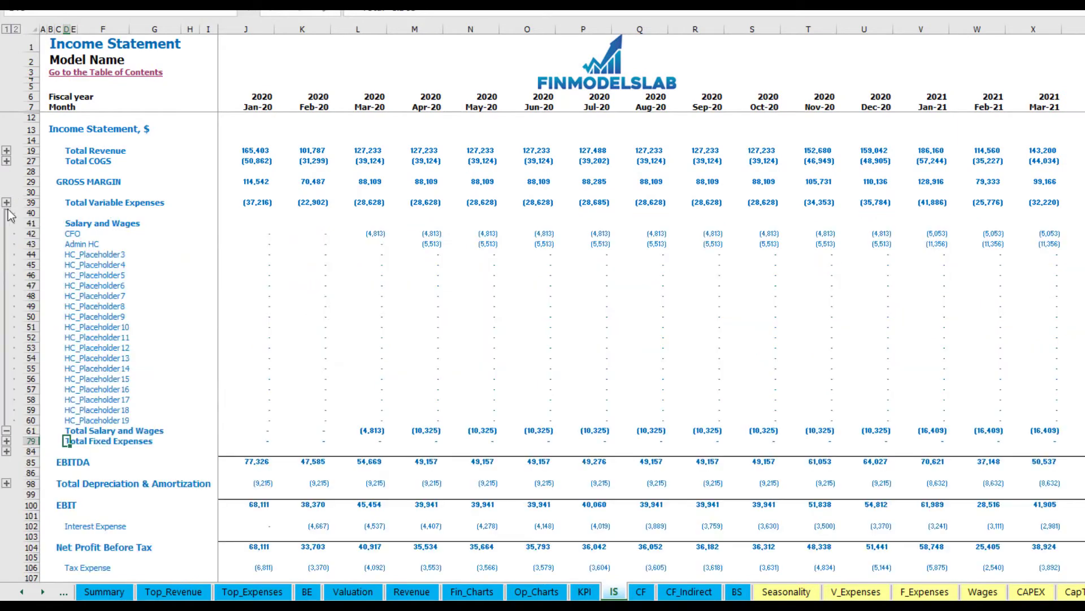
{"action": "left_click", "coordinate": [237, 230]}
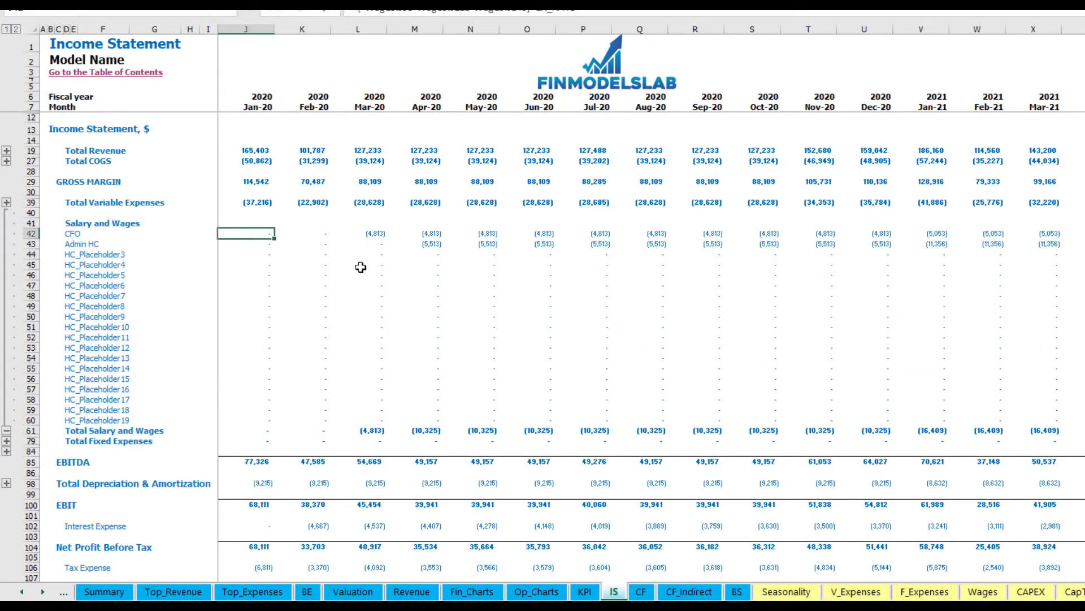
{"action": "left_click_drag", "start_coordinate": [74, 238], "coordinate": [74, 420]}
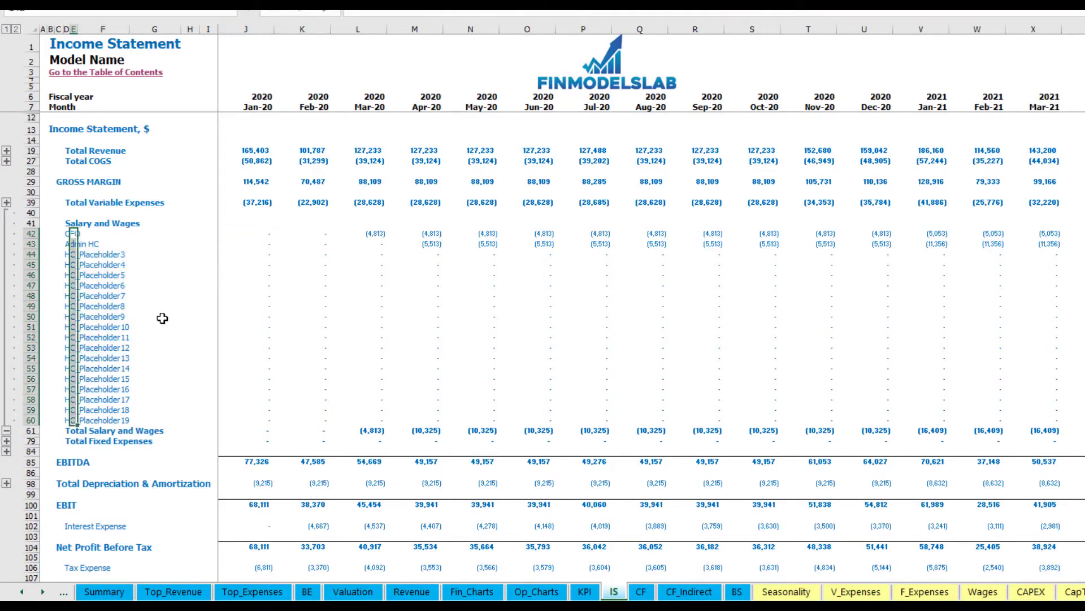
{"action": "left_click", "coordinate": [127, 245]}
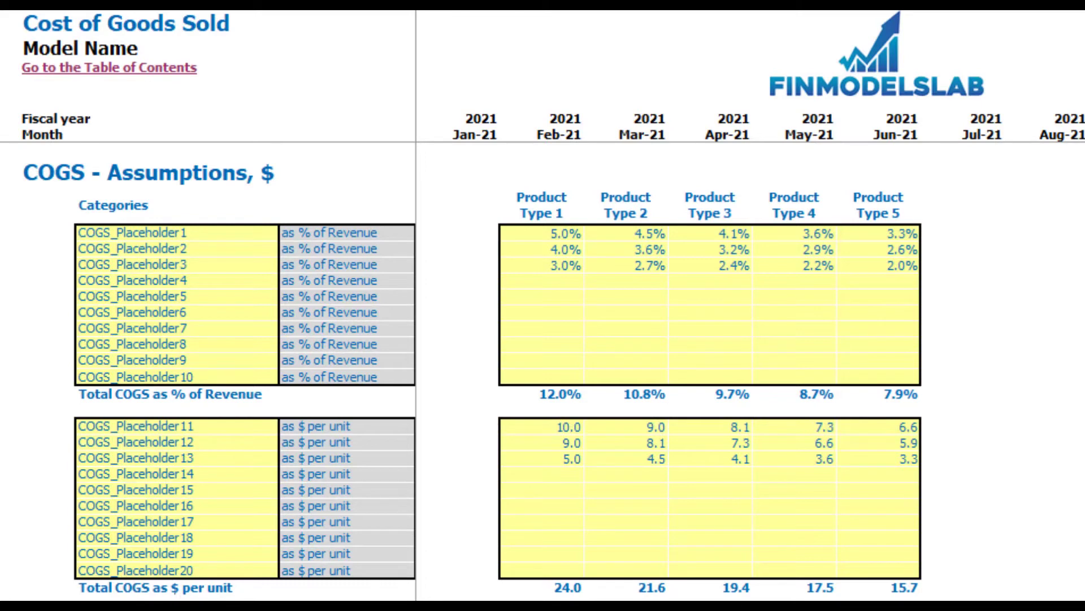
- Rename the first category in the COGS assumptions, charged as % of revenue, to _Pack
{"action": "left_click", "coordinate": [184, 233]}
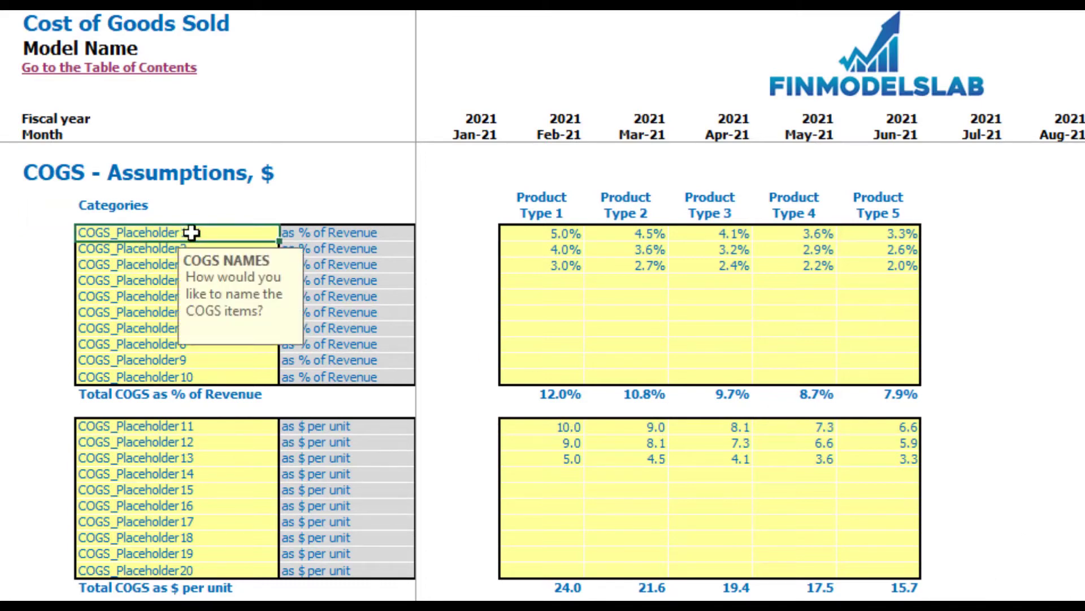
{"action": "type", "text": "_Pack"}
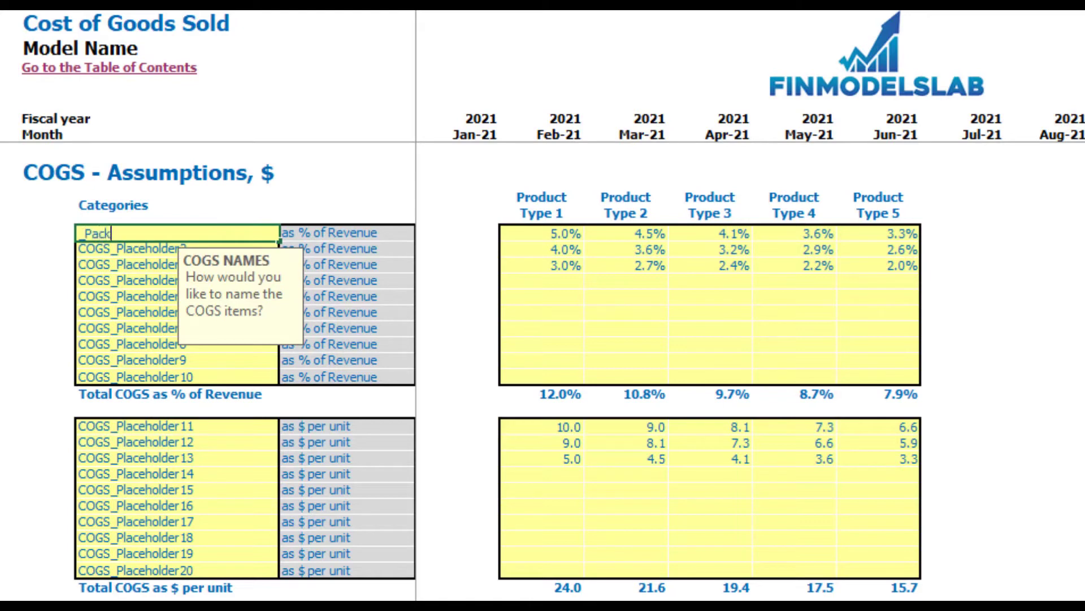
{"action": "key", "text": "Return"}
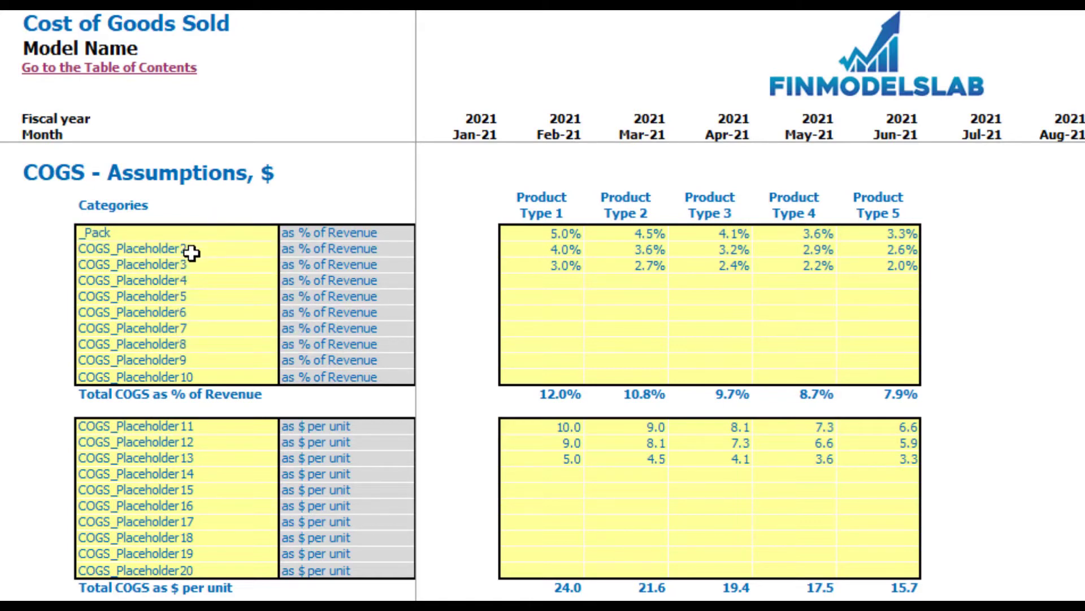
- Set the _Pack COGS percentages of revenue for Product Types 1 to 5 to 6%, 7%, 8%, 9% and 10%
{"action": "left_click", "coordinate": [564, 239]}
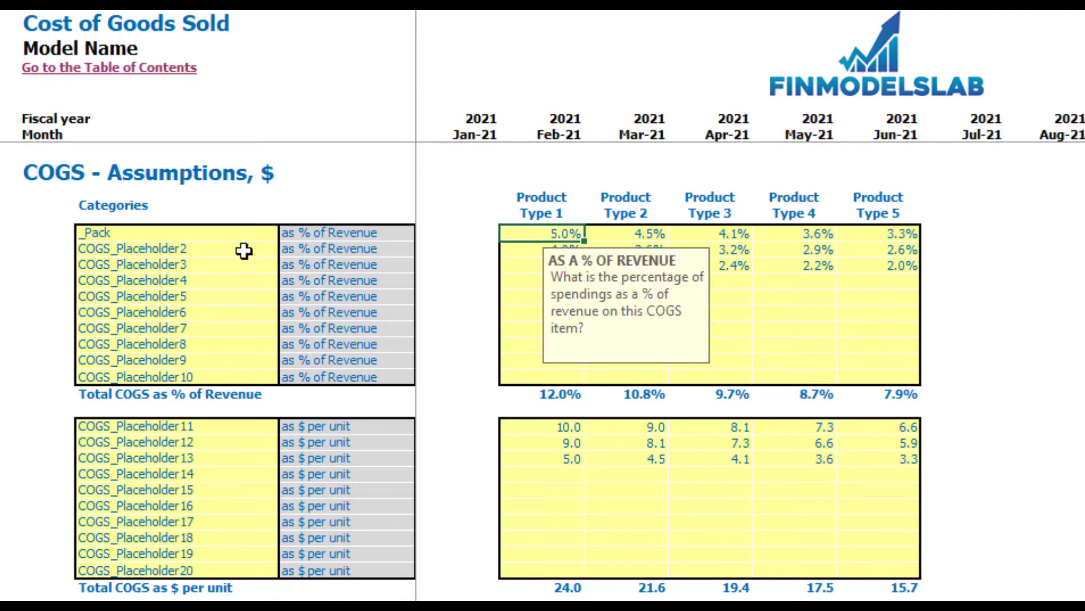
{"action": "type", "text": "6"}
{"action": "key", "text": "Tab"}
{"action": "type", "text": "7"}
{"action": "key", "text": "Tab"}
{"action": "type", "text": "8"}
{"action": "key", "text": "Tab"}
{"action": "type", "text": "9"}
{"action": "key", "text": "Tab"}
{"action": "type", "text": "10"}
{"action": "key", "text": "Return"}
{"action": "left_click", "coordinate": [972, 315]}
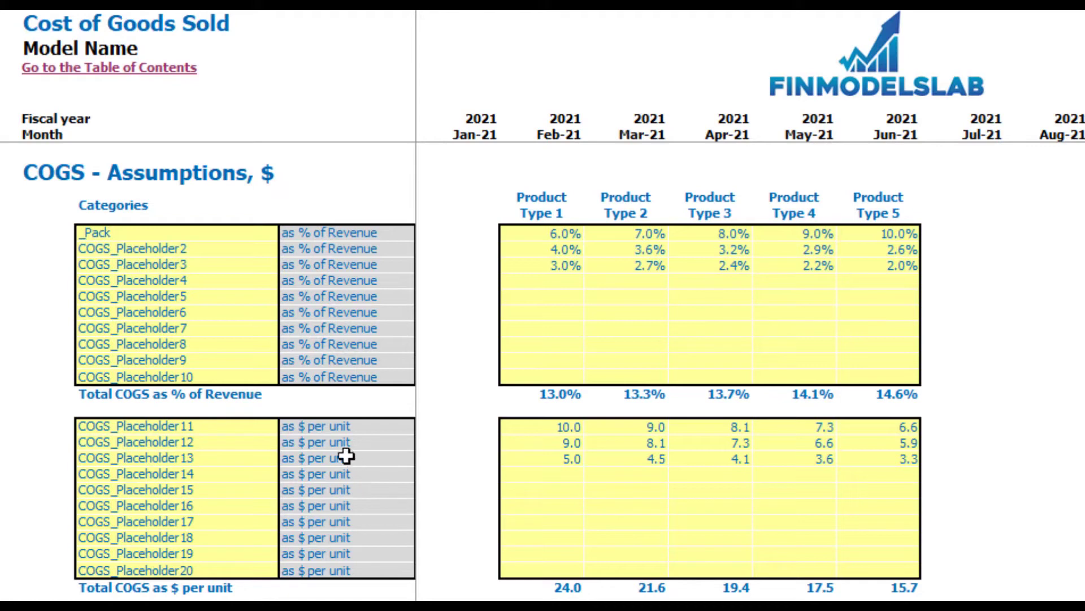
{"action": "left_click", "coordinate": [534, 429]}
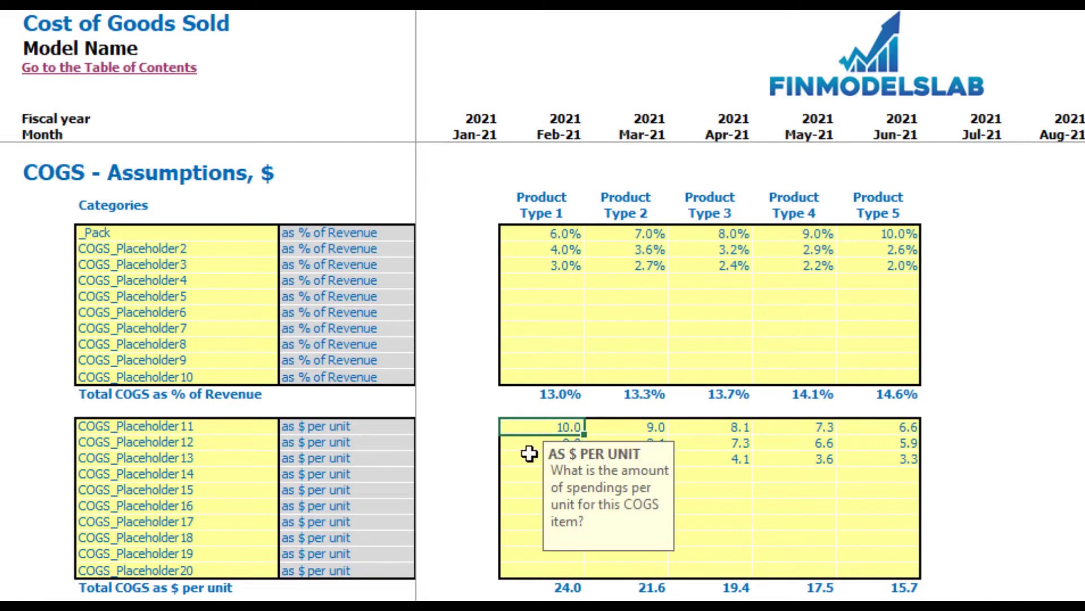
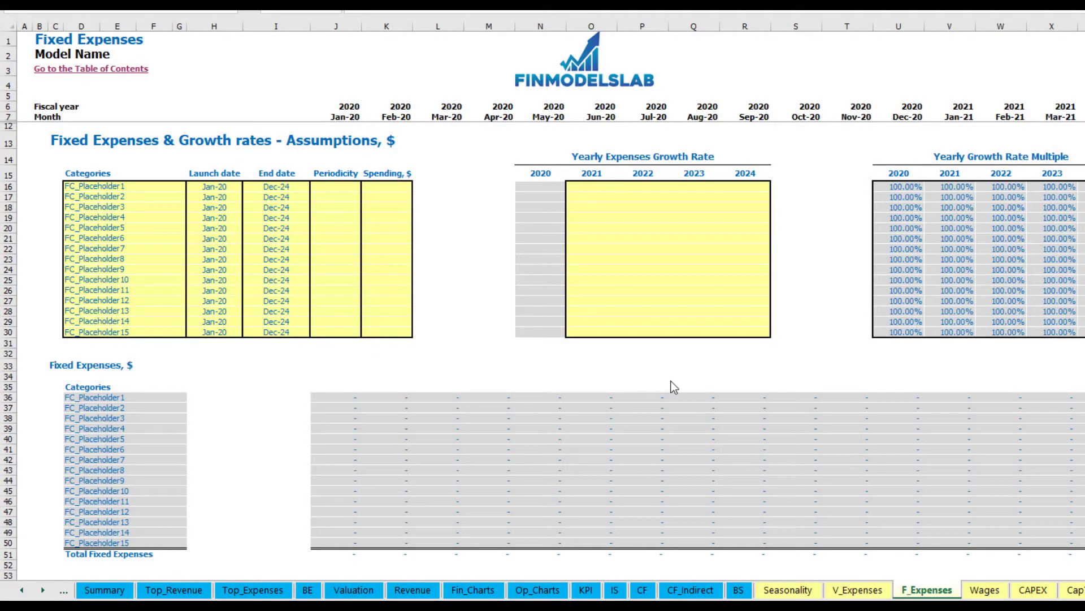
- Rename the first fixed expense category to Utilities and set its launch date to Mar-20
{"action": "left_click", "coordinate": [126, 186]}
{"action": "type", "text": "Ut"}
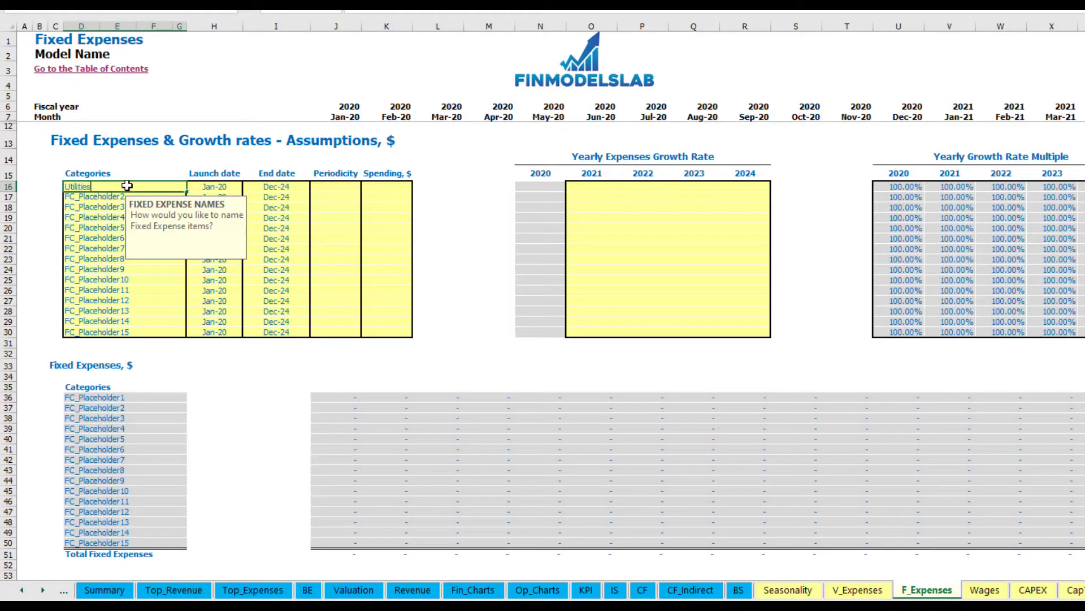
{"action": "type", "text": "ilities"}
{"action": "key", "text": "Return"}
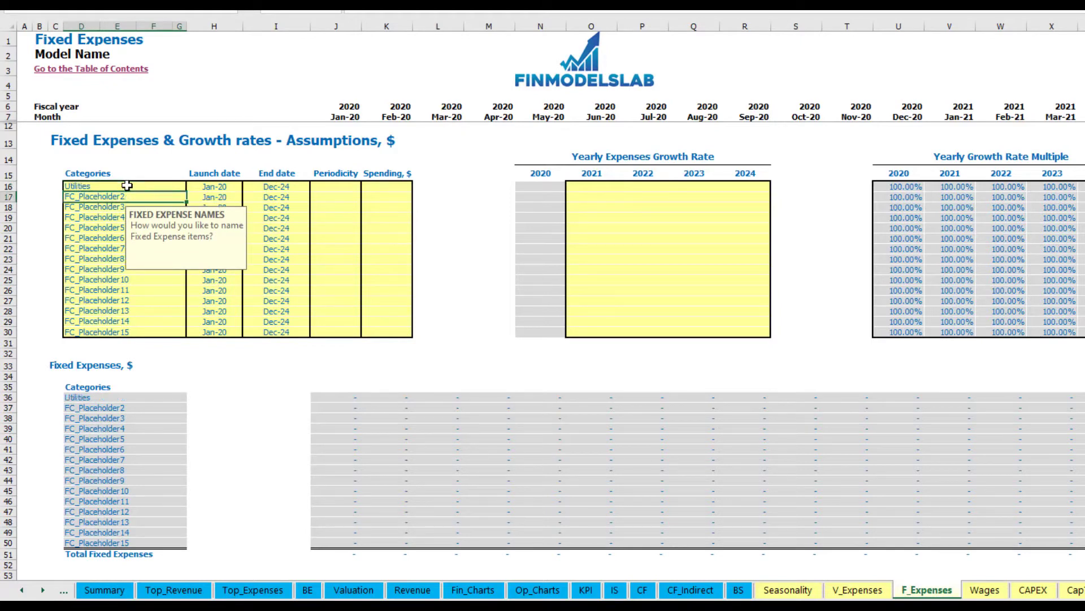
{"action": "left_click", "coordinate": [220, 186]}
{"action": "left_click", "coordinate": [247, 186]}
{"action": "left_click", "coordinate": [223, 215]}
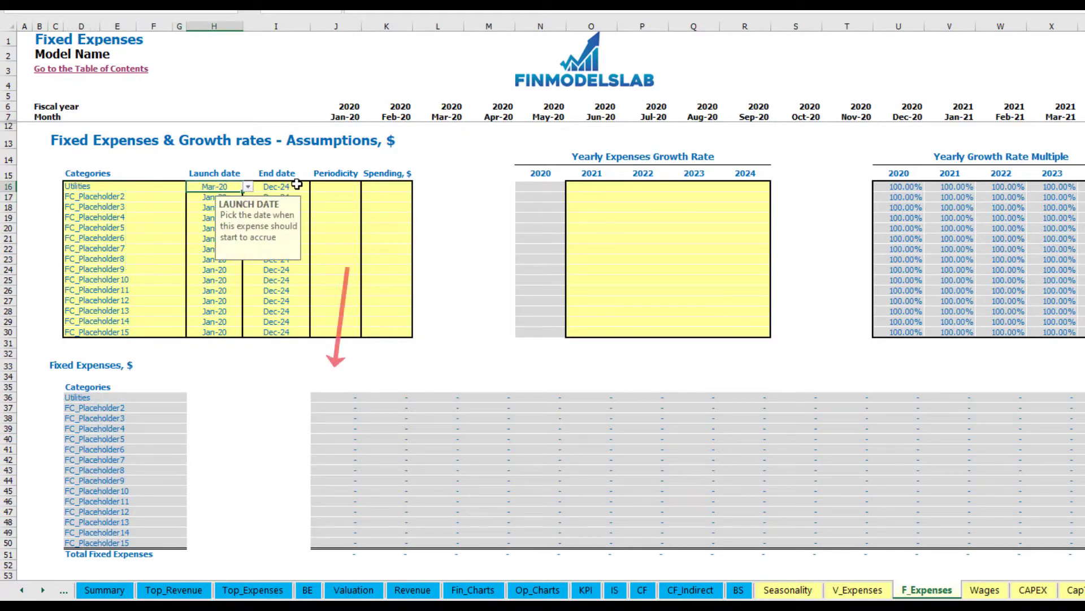
- Check the Utilities end date against the month timeline, and set its periodicity to Daily with a spending of $50
{"action": "left_click", "coordinate": [285, 186]}
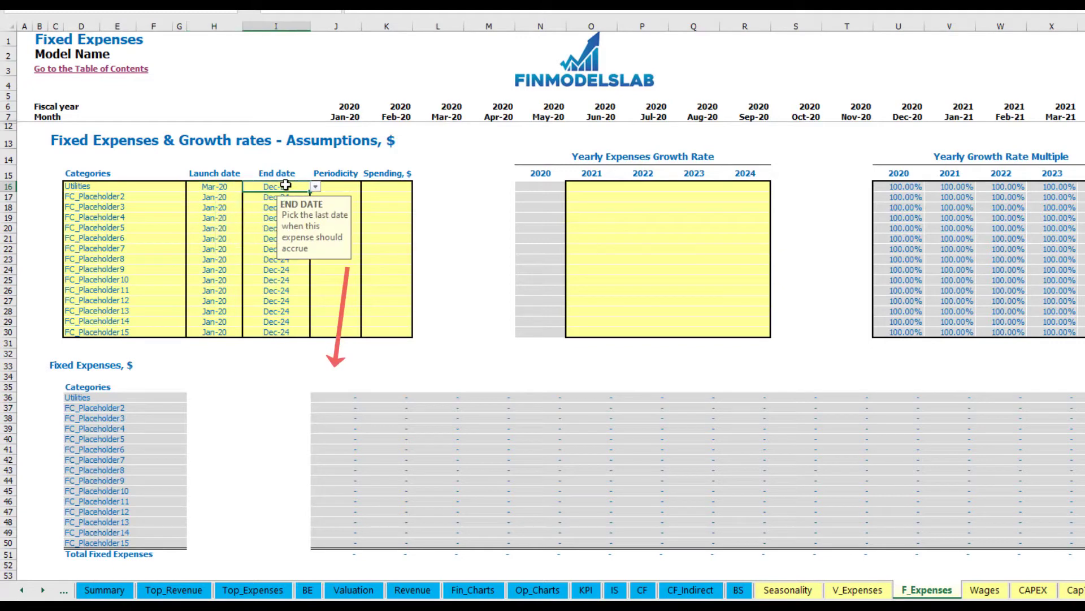
{"action": "left_click", "coordinate": [345, 119]}
{"action": "scroll", "coordinate": [344, 120], "scroll_direction": "right", "scroll_amount": 10}
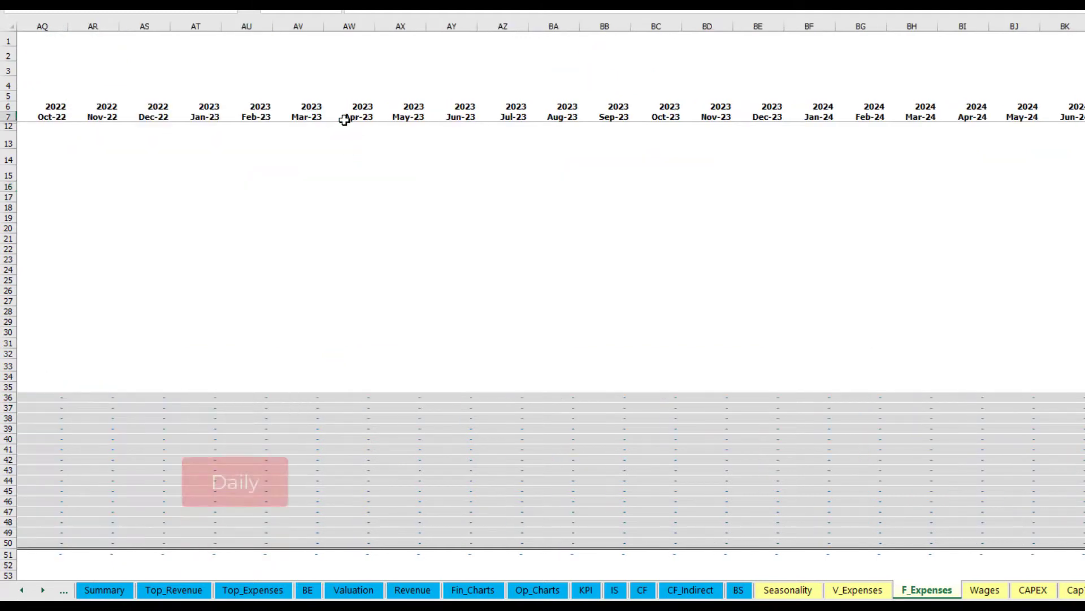
{"action": "key", "text": "Home"}
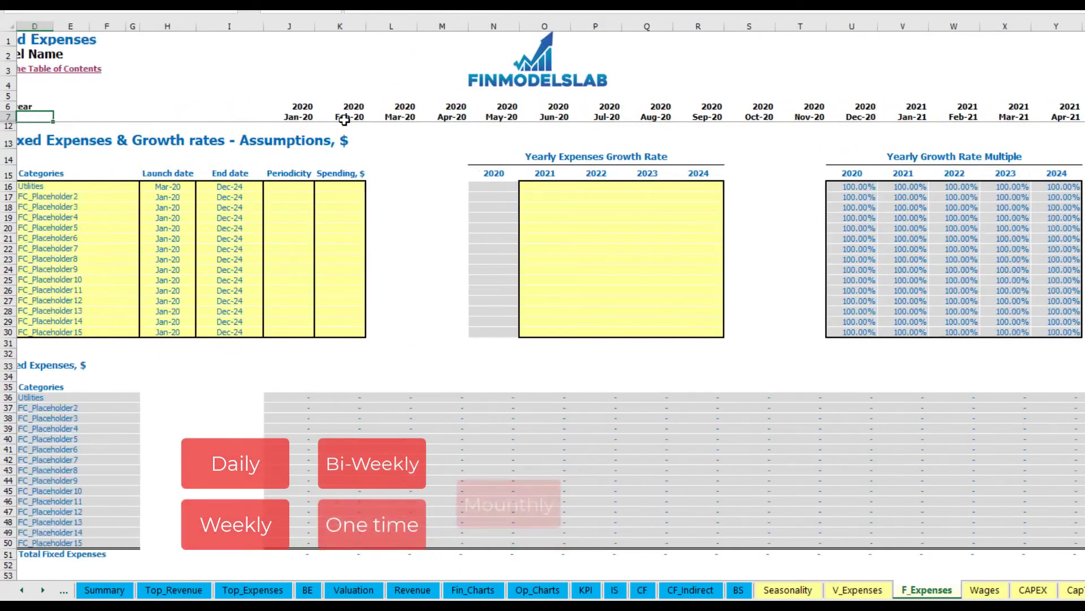
{"action": "scroll", "coordinate": [344, 120], "scroll_direction": "left", "scroll_amount": 1}
{"action": "left_click", "coordinate": [337, 188]}
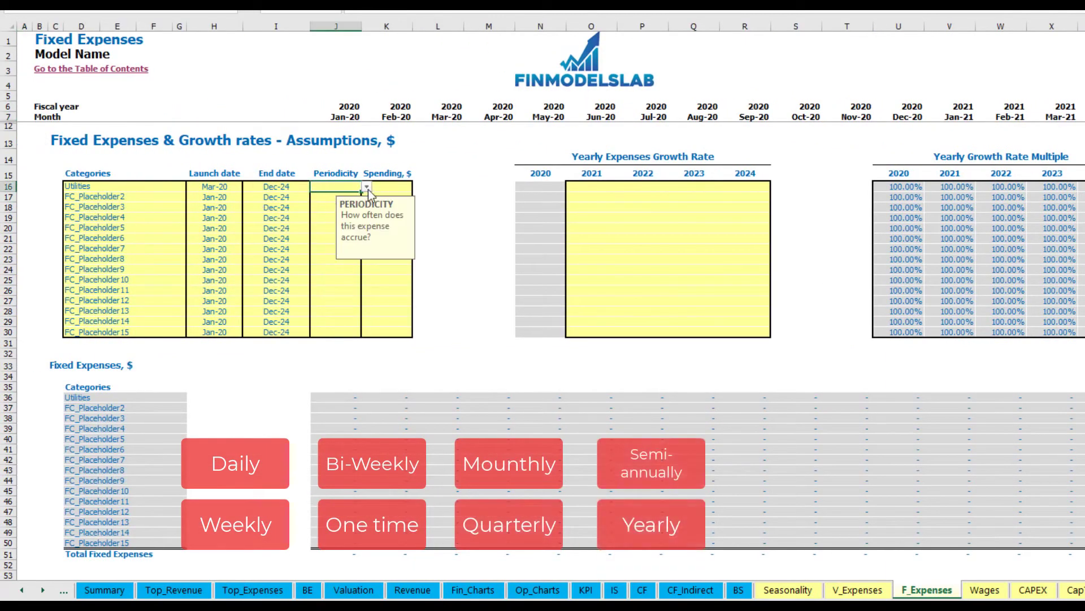
{"action": "left_click", "coordinate": [367, 187]}
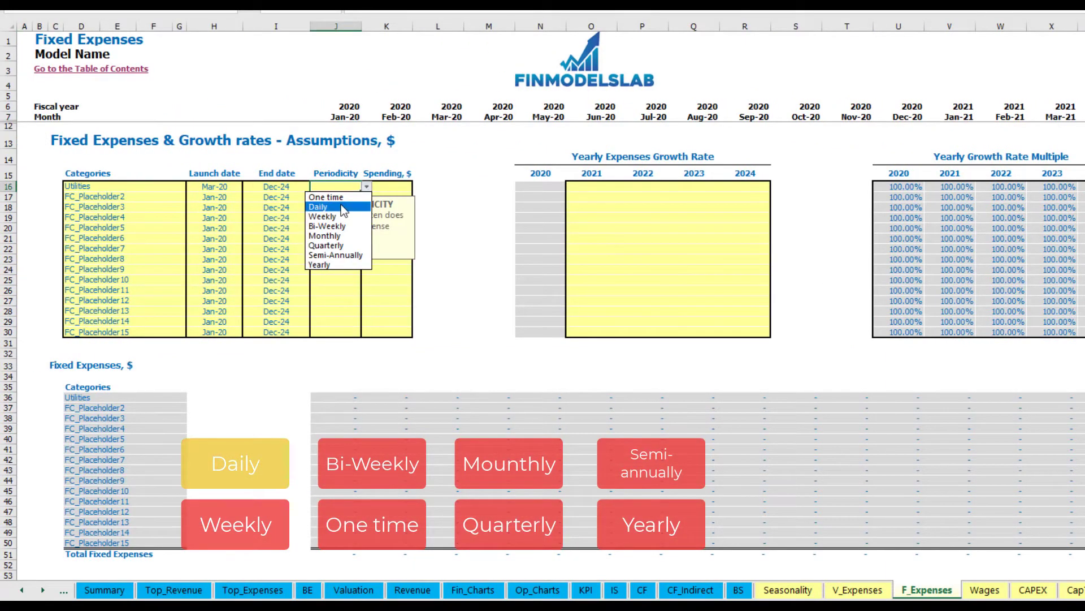
{"action": "left_click", "coordinate": [333, 207]}
{"action": "key", "text": "Right"}
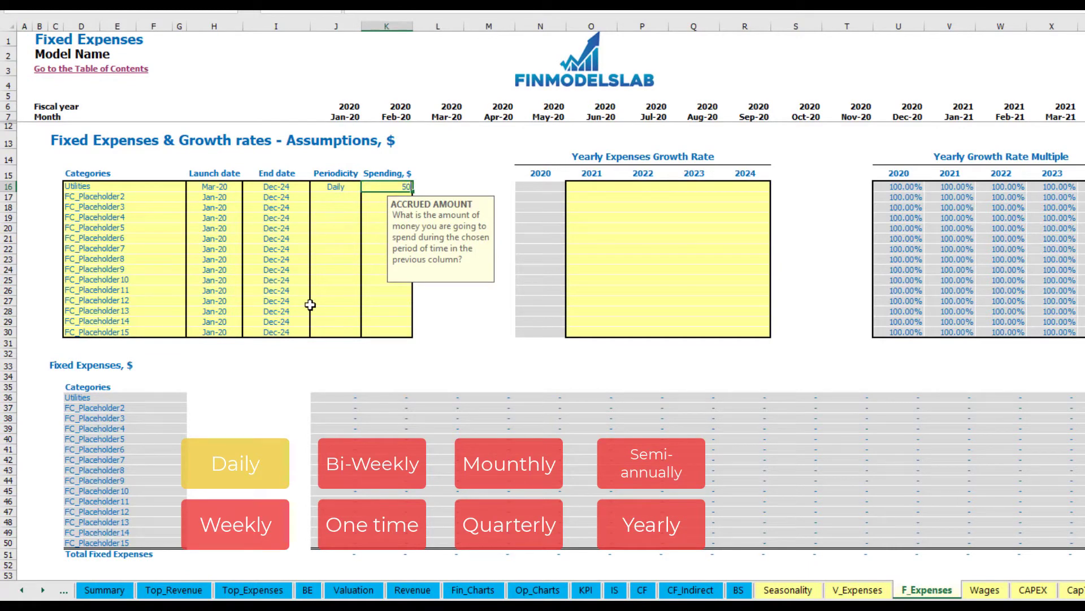
{"action": "type", "text": "50"}
{"action": "key", "text": "ctrl+Return"}
- Compare the calculated Utilities fixed expenses for Mar-20, Apr-20 and May-20
{"action": "left_click", "coordinate": [446, 399]}
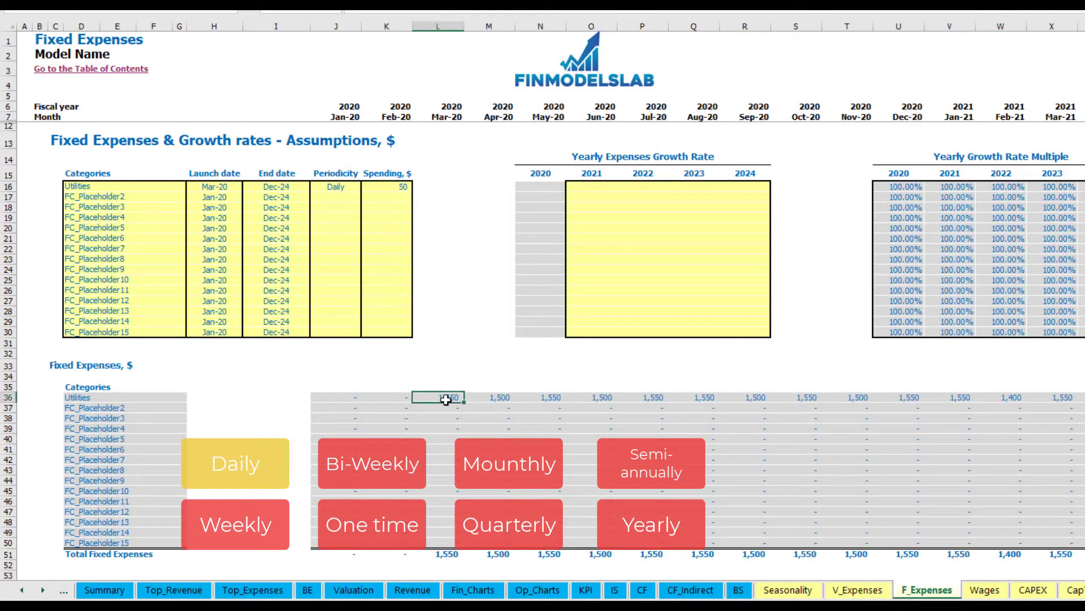
{"action": "left_click", "coordinate": [499, 400]}
{"action": "left_click", "coordinate": [553, 399]}
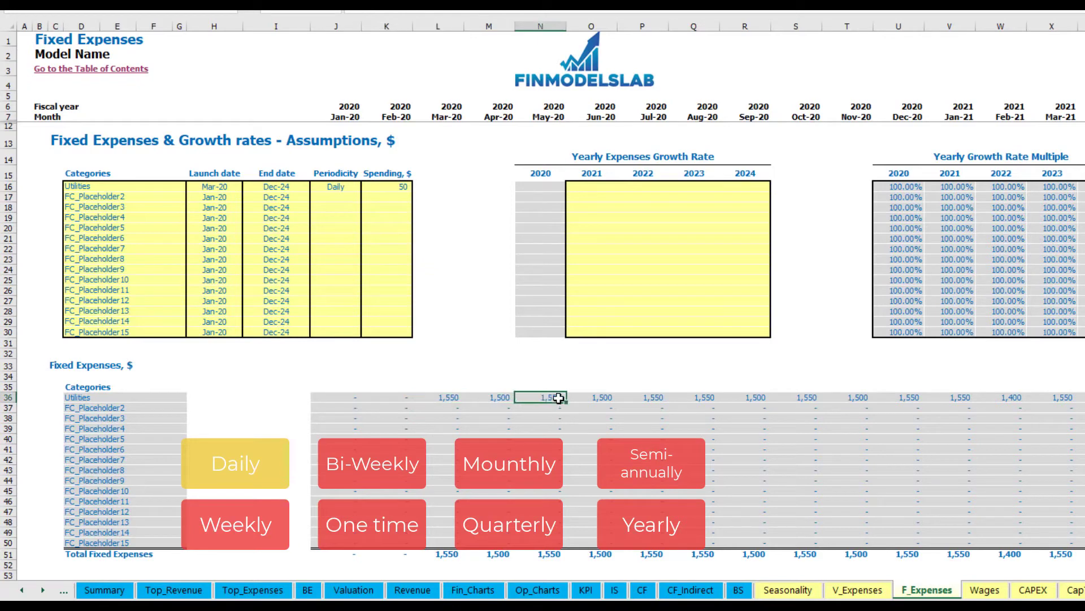
{"action": "left_click", "coordinate": [448, 396]}
{"action": "left_click", "coordinate": [478, 399]}
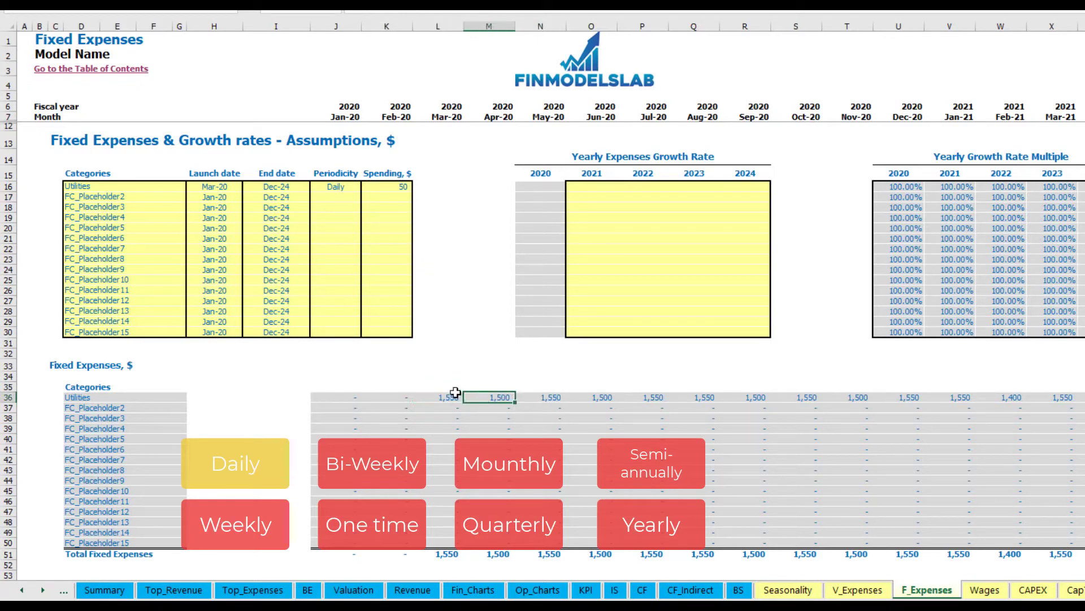
{"action": "left_click", "coordinate": [444, 115]}
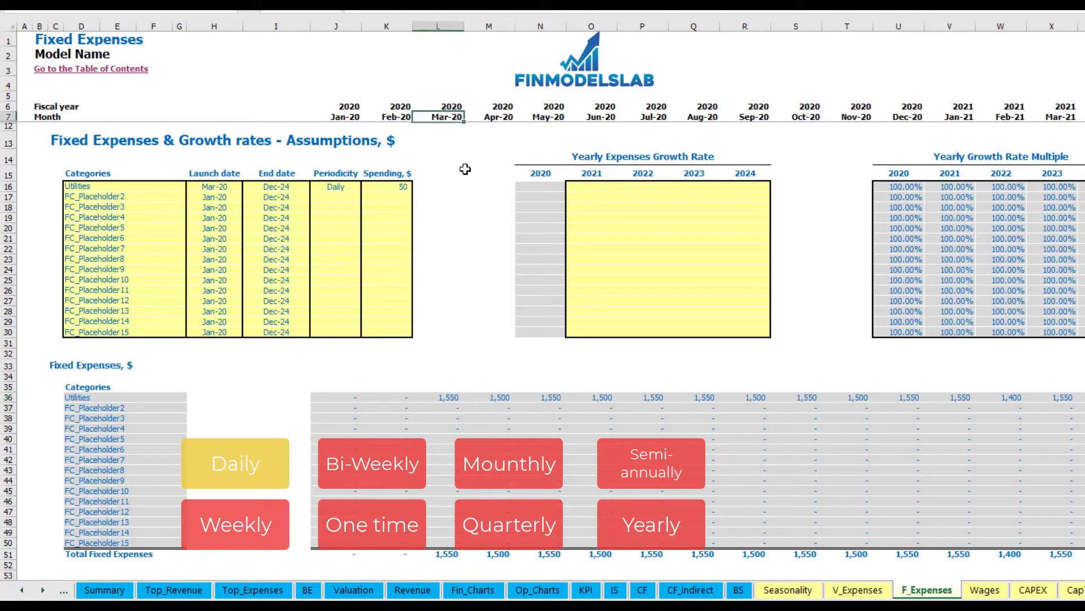
{"action": "left_click", "coordinate": [456, 399]}
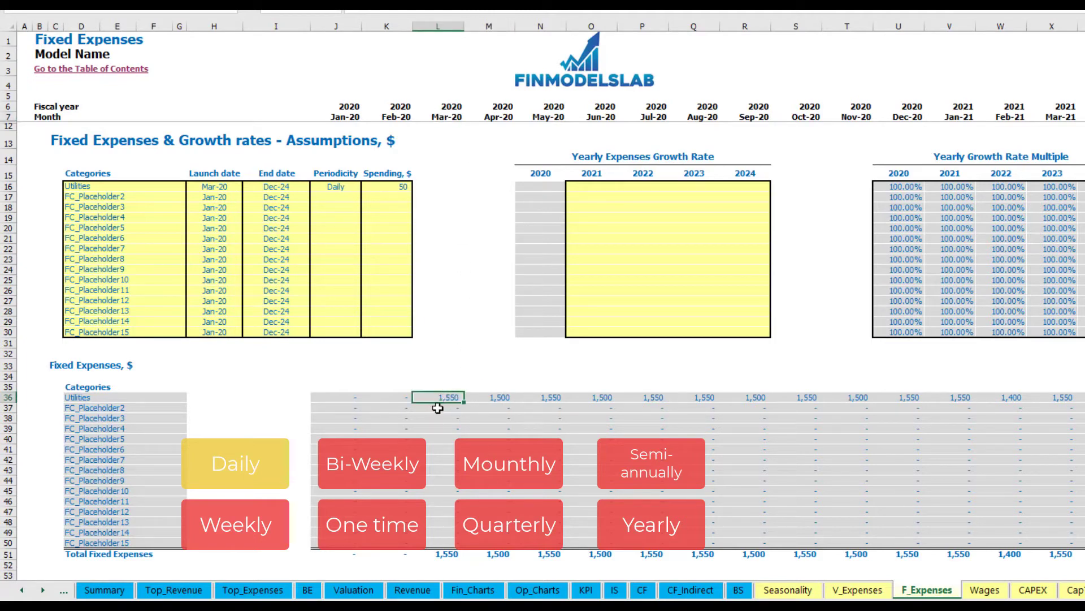
{"action": "left_click", "coordinate": [502, 399]}
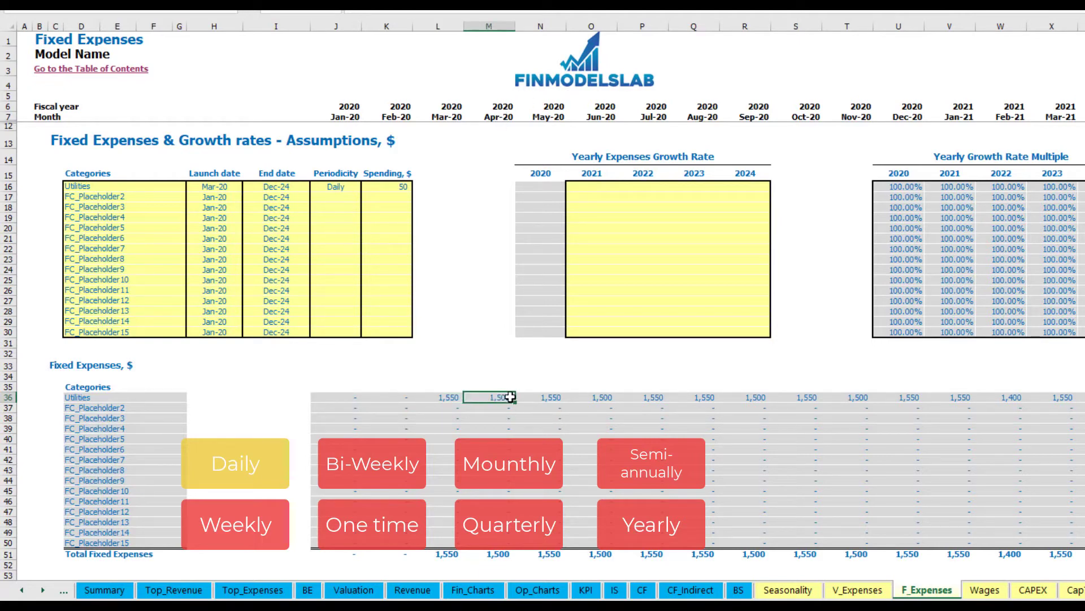
- Set the Utilities yearly expenses growth rate to 5% for 2021 through 2024 and check its monthly expenses in the following years
{"action": "left_click", "coordinate": [599, 190]}
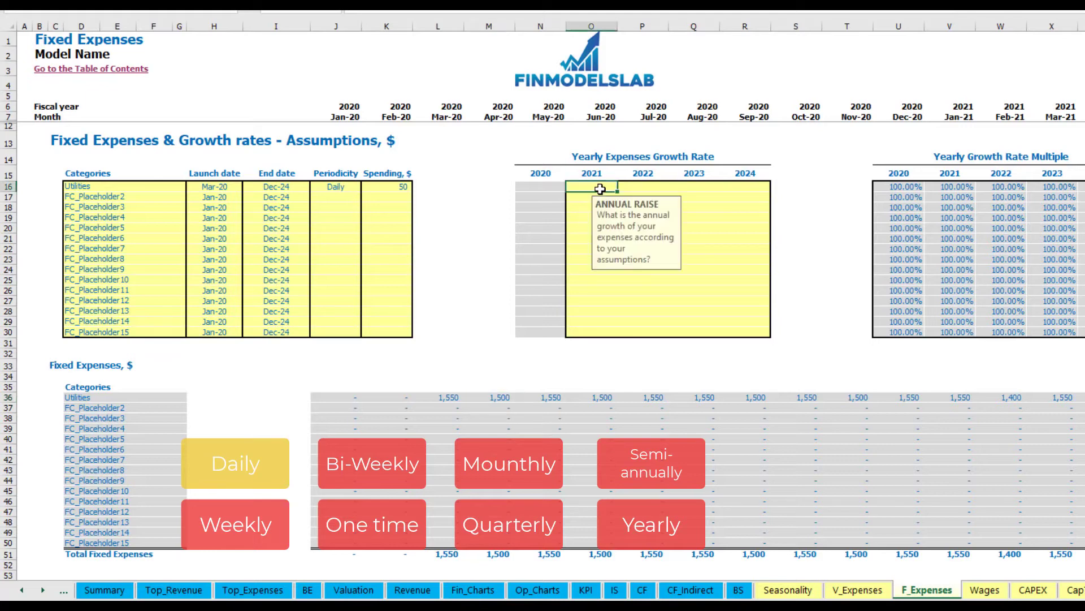
{"action": "key", "text": "ctrl+c"}
{"action": "key", "text": "Right"}
{"action": "key", "text": "shift+Right"}
{"action": "key", "text": "shift+Right"}
{"action": "key", "text": "ctrl+v"}
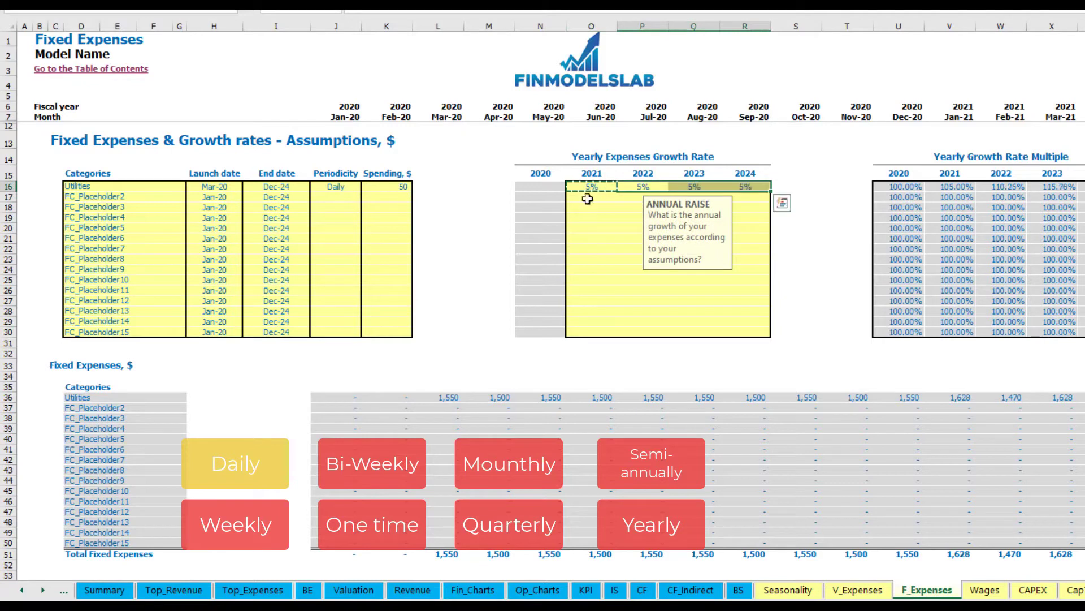
{"action": "left_click_drag", "start_coordinate": [598, 187], "coordinate": [735, 187]}
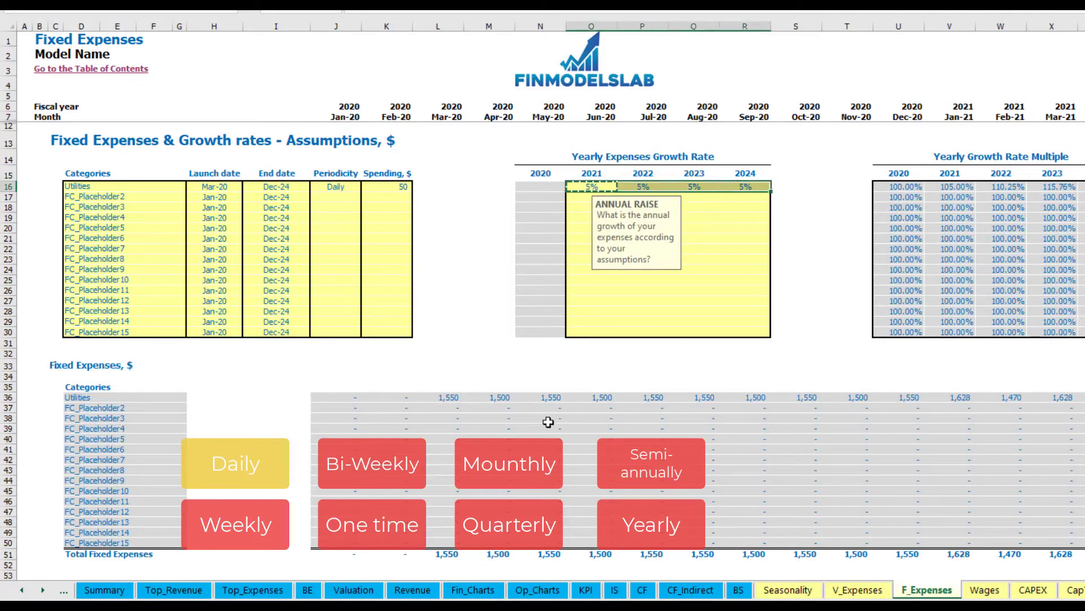
{"action": "scroll", "coordinate": [1076, 576], "scroll_direction": "right", "scroll_amount": 10}
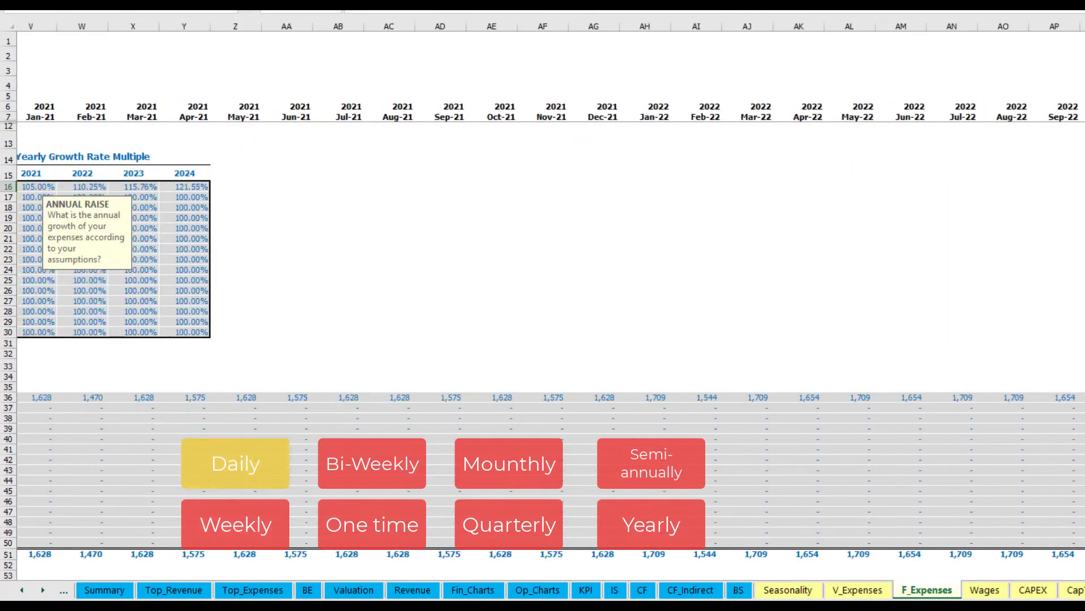
{"action": "scroll", "coordinate": [1075, 575], "scroll_direction": "left", "scroll_amount": 10}
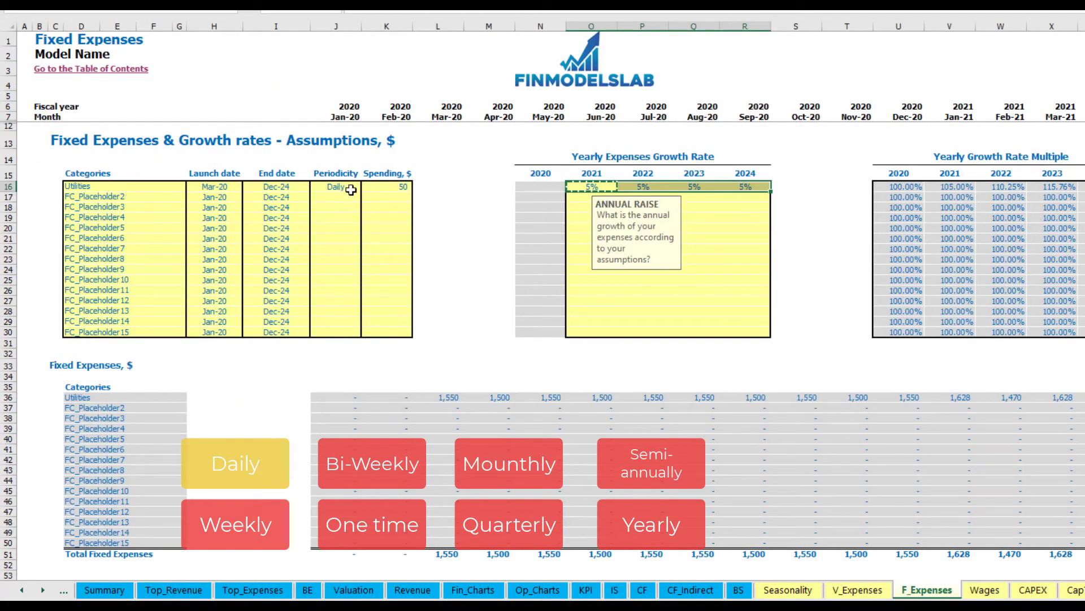
- Rename the second fixed expense category to Advertising, with launch date Mar-20 and end date Aug-24
{"action": "left_click", "coordinate": [135, 195]}
{"action": "type", "text": "Advertising"}
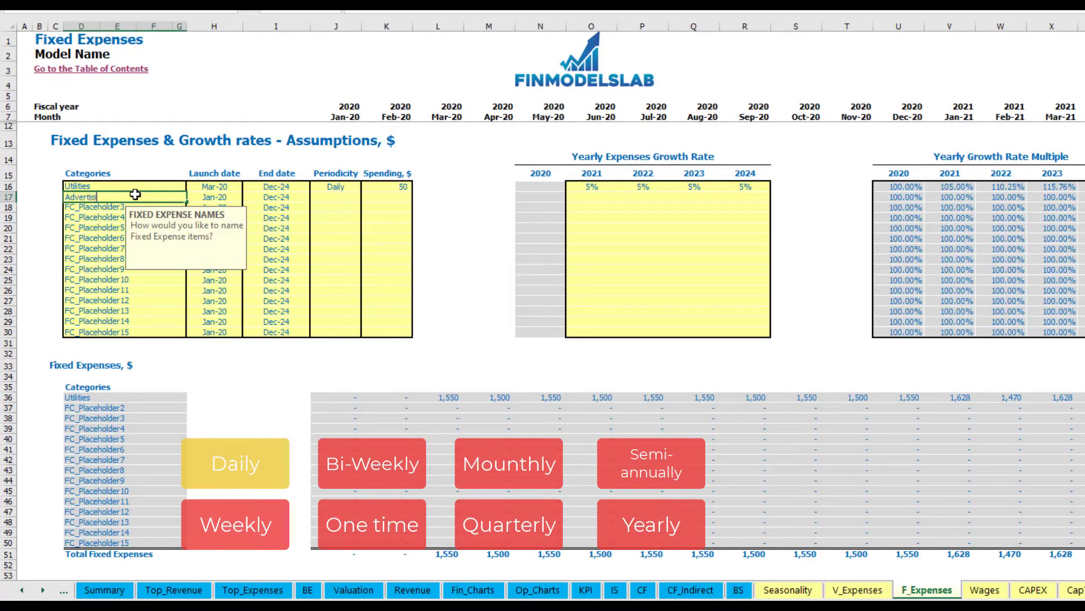
{"action": "left_click", "coordinate": [218, 199]}
{"action": "left_click", "coordinate": [248, 197]}
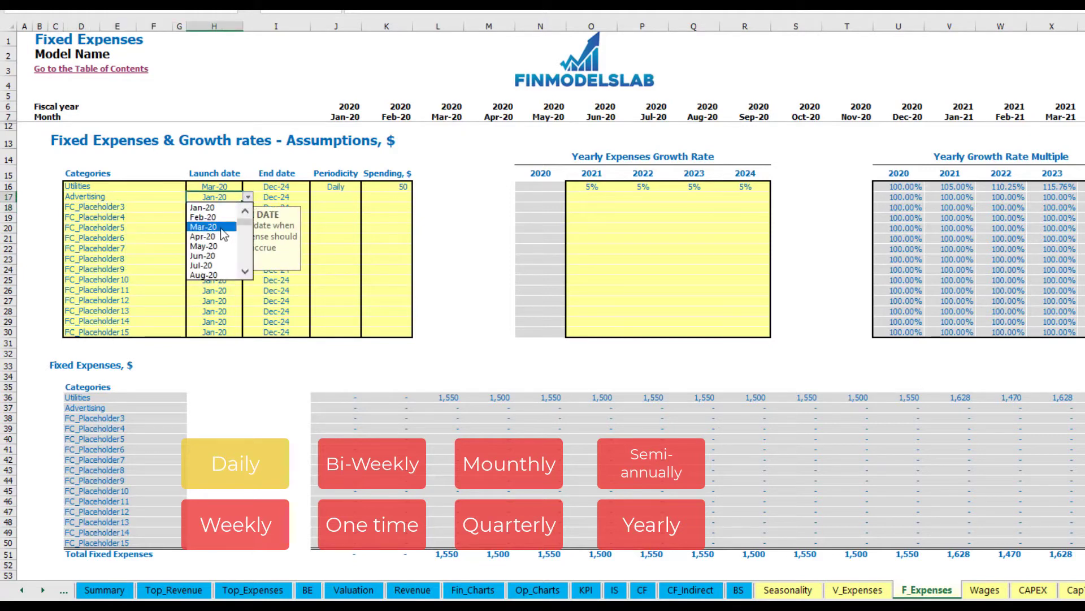
{"action": "left_click", "coordinate": [227, 229]}
{"action": "left_click", "coordinate": [289, 196]}
{"action": "left_click", "coordinate": [315, 197]}
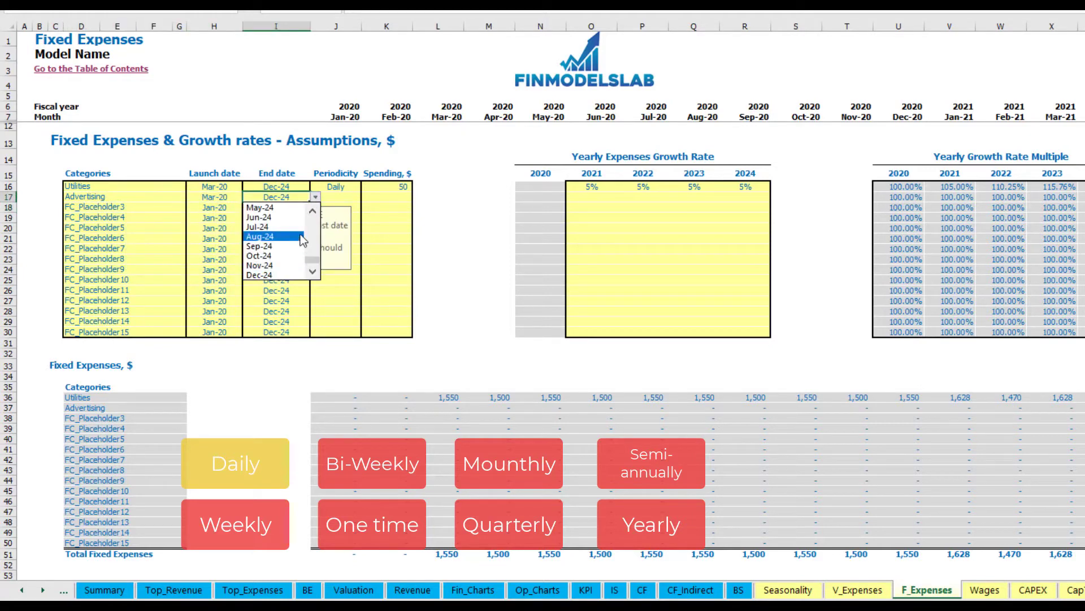
{"action": "left_click", "coordinate": [279, 238]}
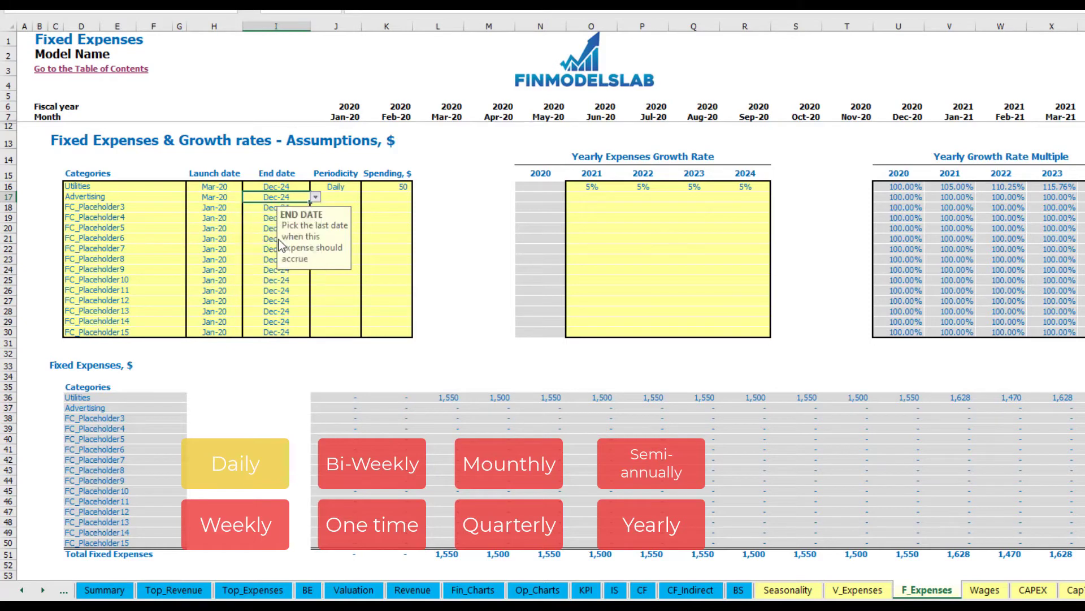
- Set the Advertising periodicity to Weekly with a spending of $100, and follow its calculated monthly row through 2024
{"action": "left_click", "coordinate": [333, 196]}
{"action": "left_click", "coordinate": [366, 196]}
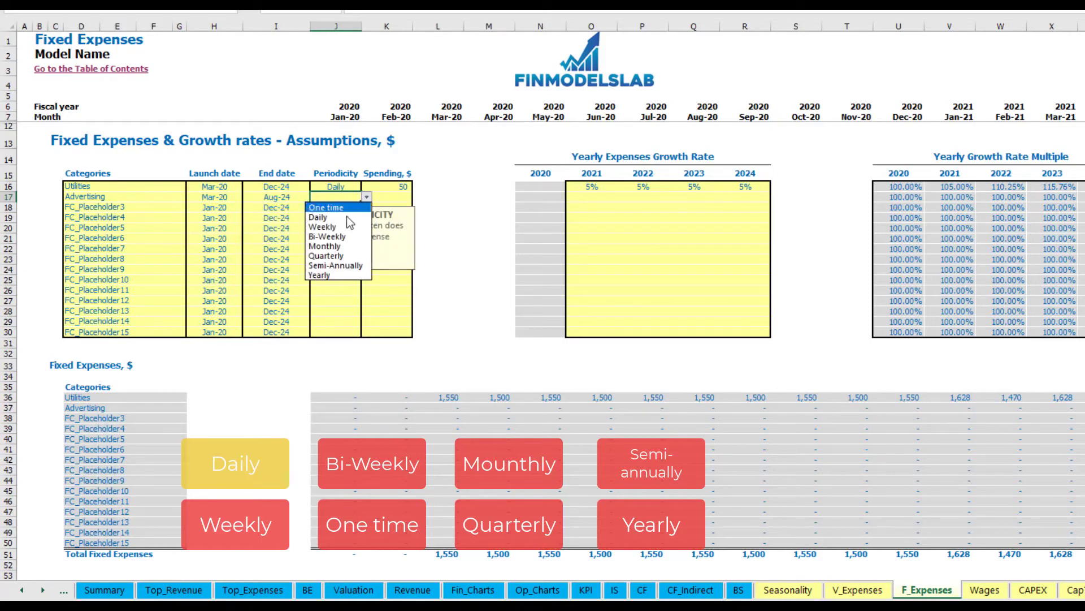
{"action": "left_click", "coordinate": [333, 227]}
{"action": "left_click", "coordinate": [383, 200]}
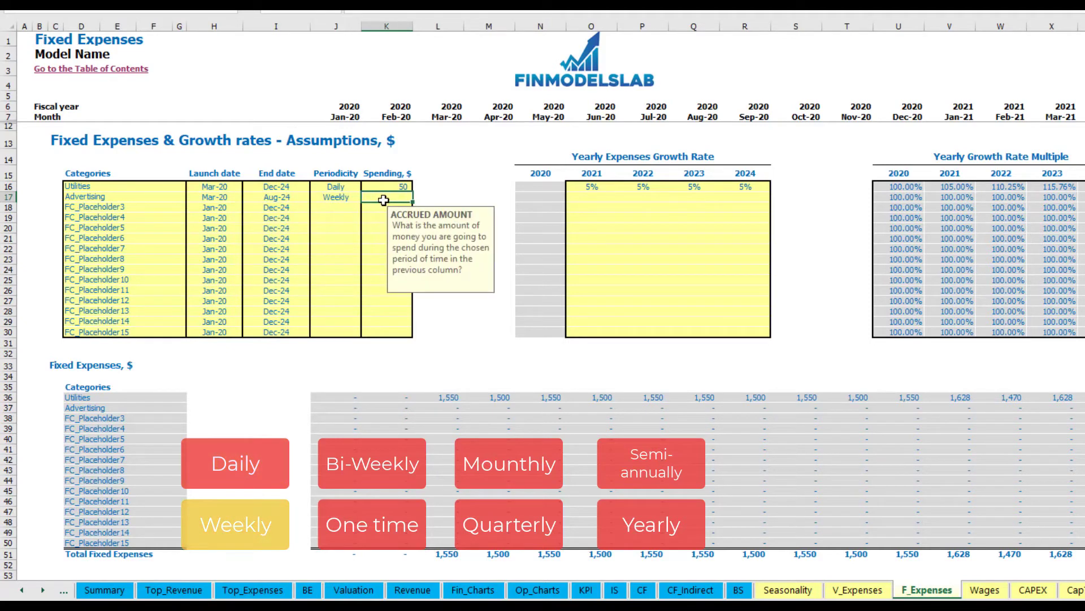
{"action": "type", "text": "100"}
{"action": "key", "text": "Return"}
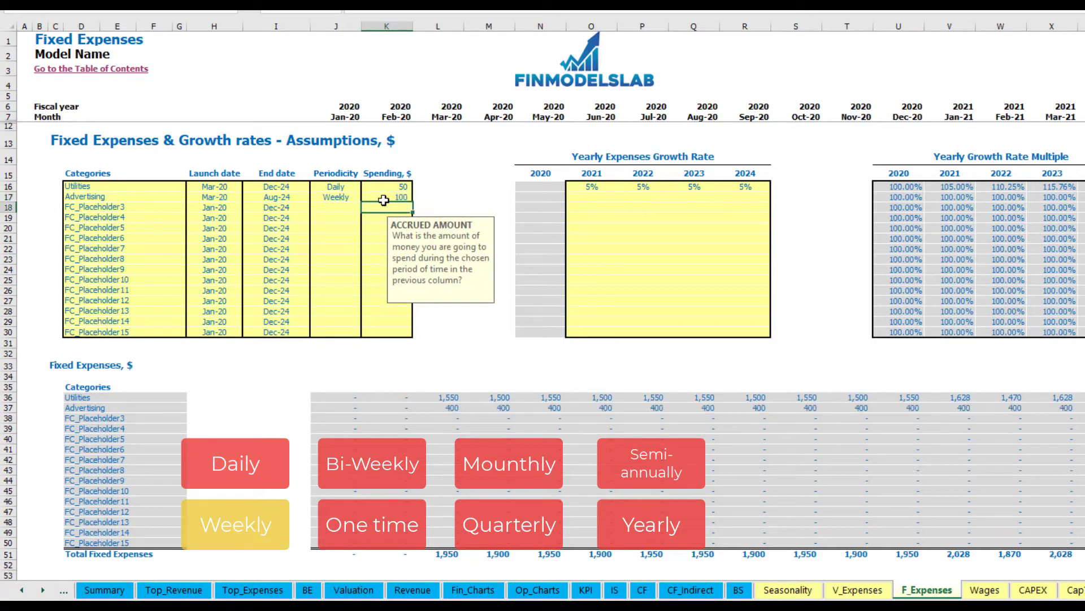
{"action": "left_click", "coordinate": [455, 408]}
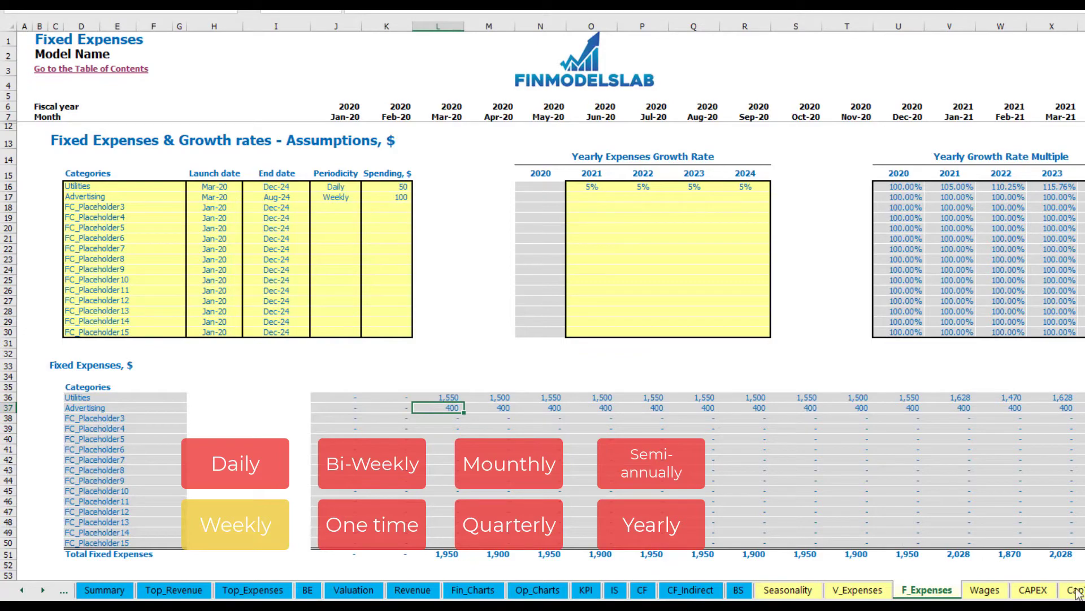
{"action": "scroll", "coordinate": [1074, 586], "scroll_direction": "right", "scroll_amount": 10}
{"action": "scroll", "coordinate": [550, 290], "scroll_direction": "right", "scroll_amount": 1}
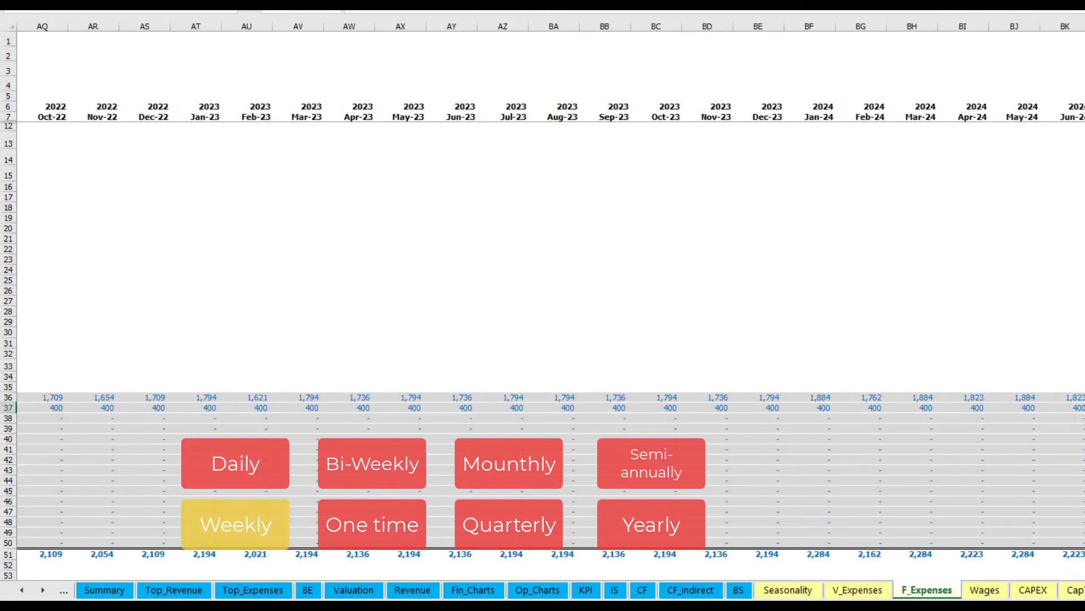
{"action": "key", "text": "Home"}
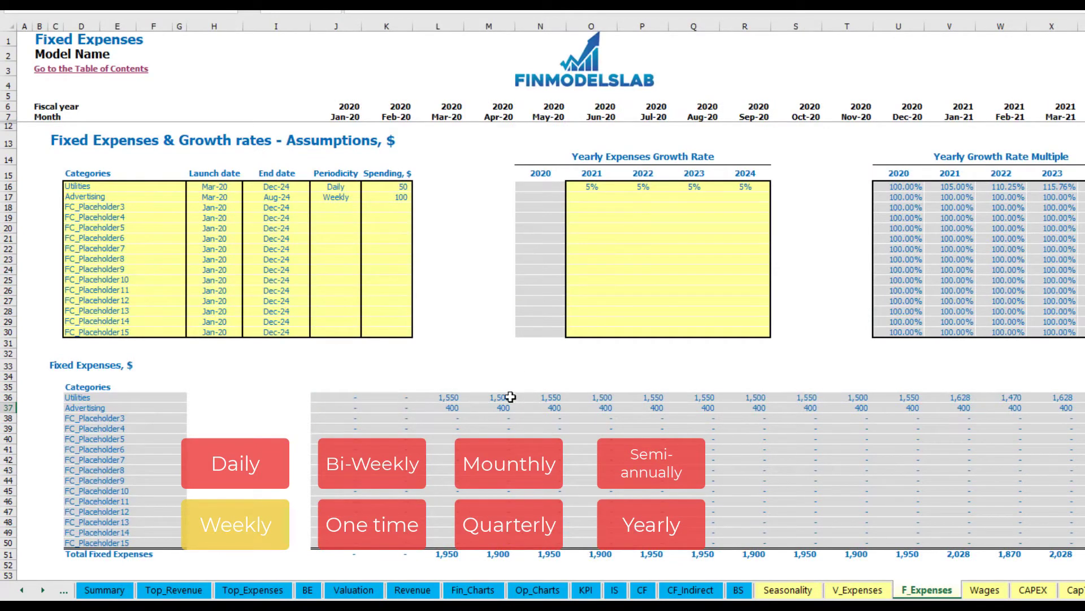
- Change the Advertising periodicity to Bi-Weekly and set its spending to $500
{"action": "left_click", "coordinate": [339, 196]}
{"action": "left_click", "coordinate": [367, 197]}
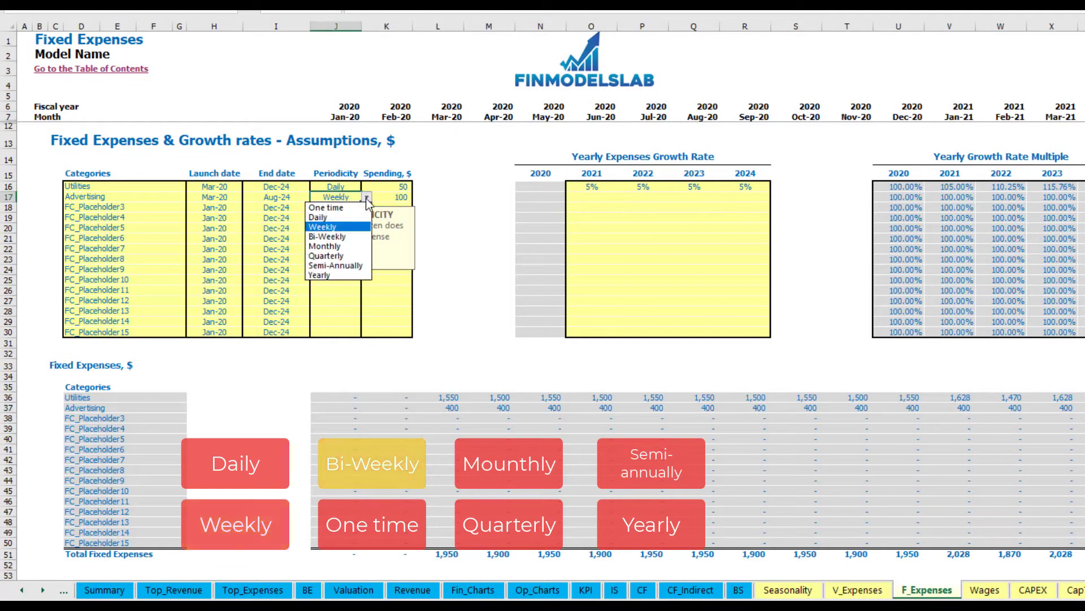
{"action": "left_click", "coordinate": [348, 237]}
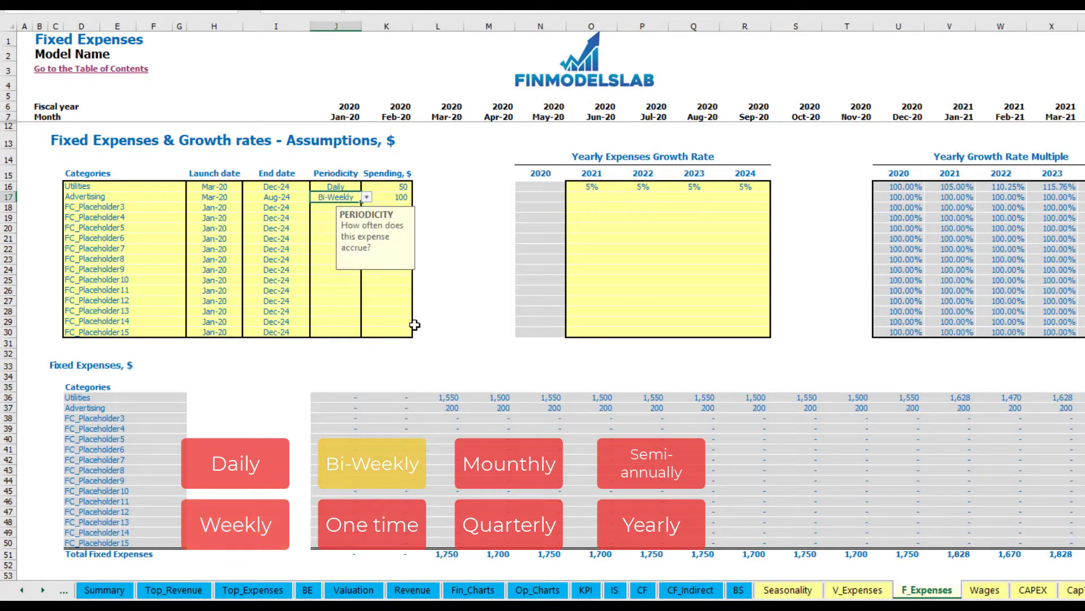
{"action": "left_click", "coordinate": [385, 197]}
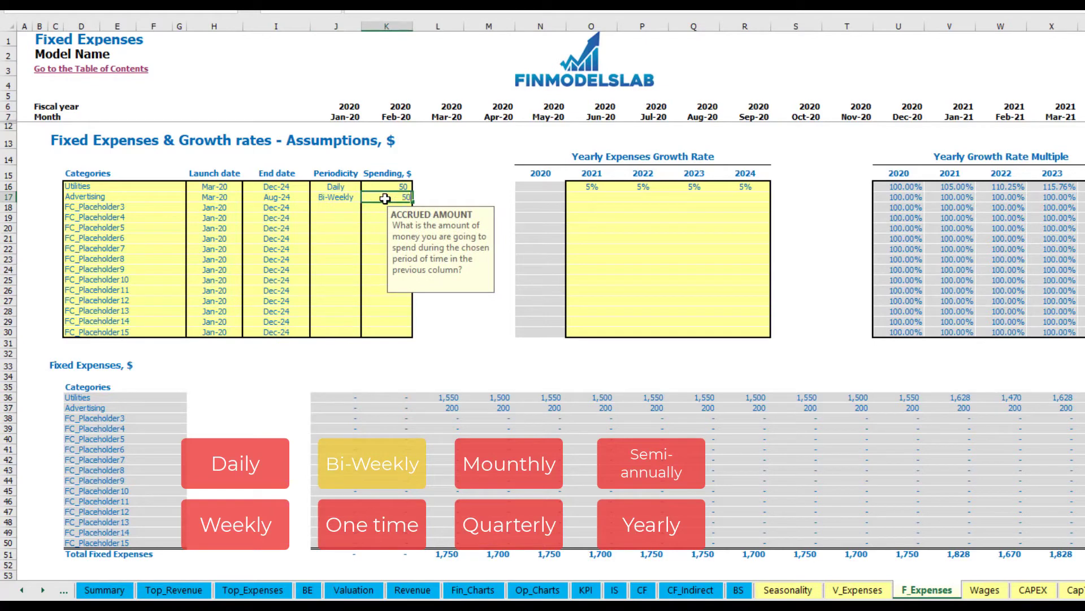
{"action": "type", "text": "500"}
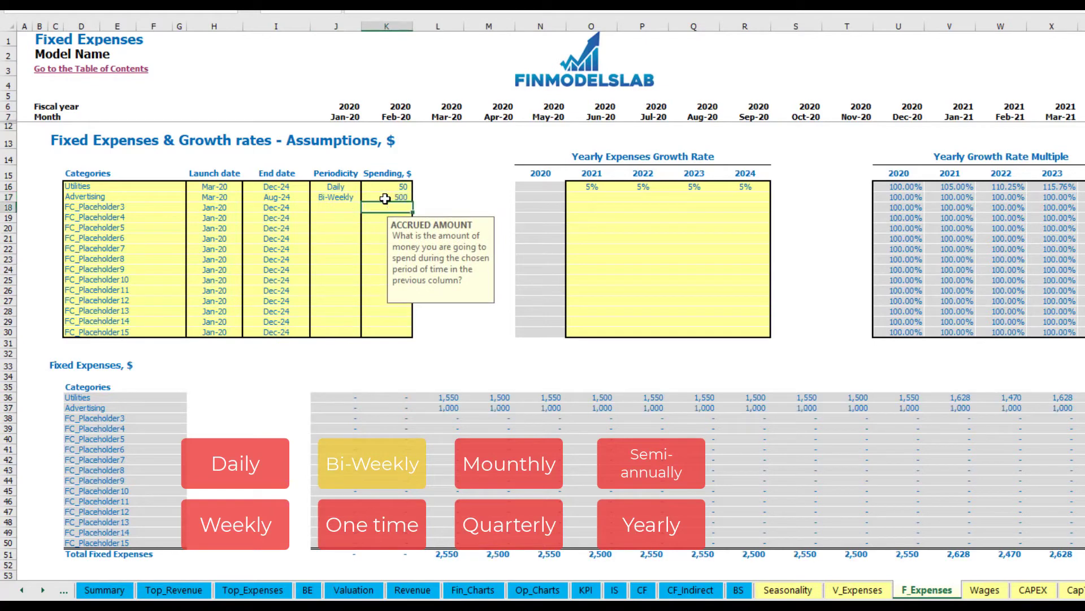
- Set the Advertising launch date to Jul-20
{"action": "left_click", "coordinate": [227, 192]}
{"action": "left_click", "coordinate": [233, 197]}
{"action": "left_click", "coordinate": [252, 198]}
{"action": "left_click", "coordinate": [236, 198]}
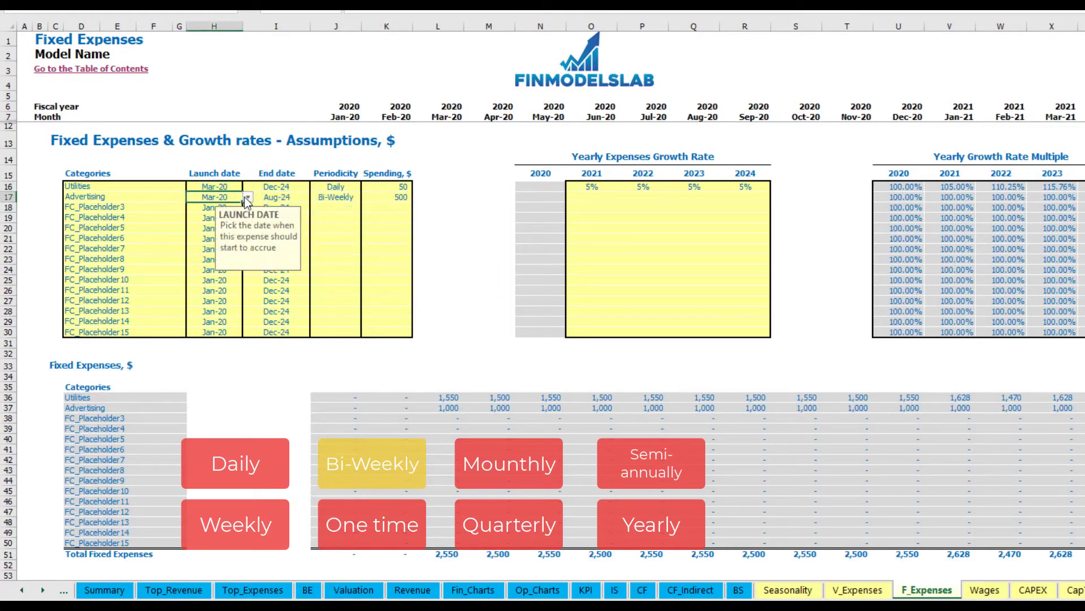
{"action": "left_click", "coordinate": [247, 197]}
{"action": "left_click", "coordinate": [235, 245]}
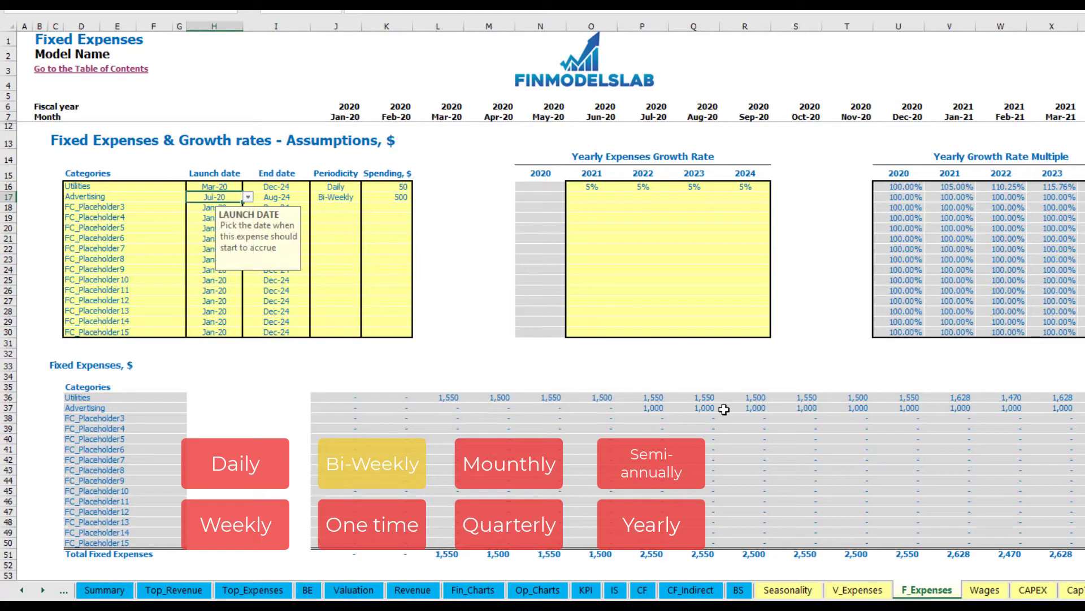
- Follow the calculated monthly Advertising expenses from Jul-20 into 2021
{"action": "left_click", "coordinate": [658, 410]}
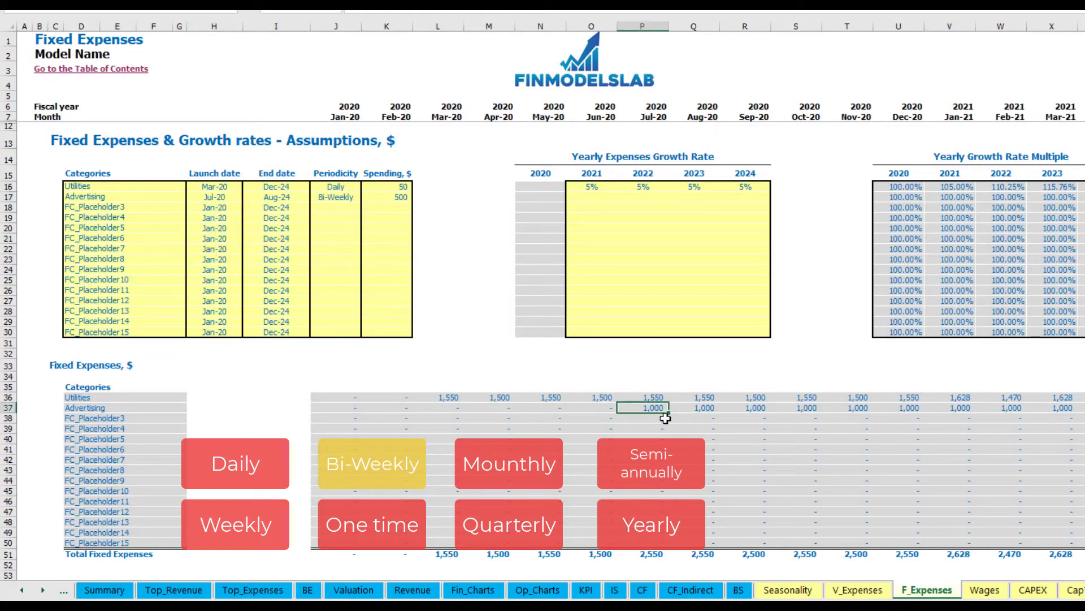
{"action": "key", "text": "Right"}
{"action": "key", "text": "Right"}
{"action": "key", "text": "Right"}
{"action": "key", "text": "Right"}
{"action": "key", "text": "Right"}
{"action": "key", "text": "Right"}
{"action": "key", "text": "Right"}
{"action": "key", "text": "Right"}
{"action": "key", "text": "Right"}
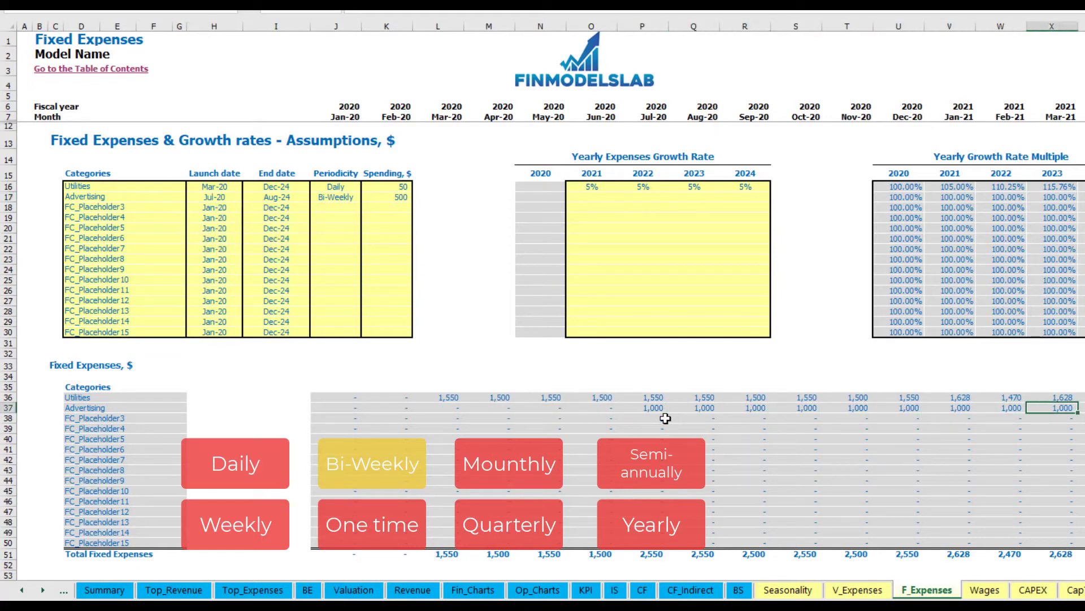
{"action": "scroll", "coordinate": [665, 418], "scroll_direction": "right", "scroll_amount": 5}
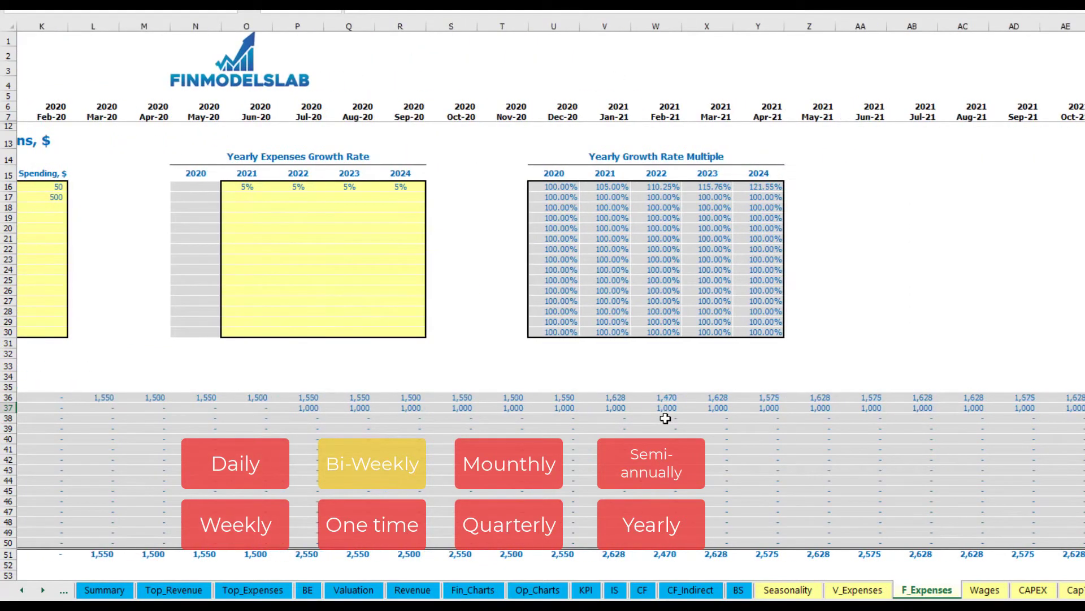
{"action": "key", "text": "Left"}
{"action": "key", "text": "Left"}
{"action": "key", "text": "Left"}
{"action": "key", "text": "Left"}
{"action": "key", "text": "Left"}
{"action": "key", "text": "Left"}
{"action": "key", "text": "Left"}
{"action": "key", "text": "Left"}
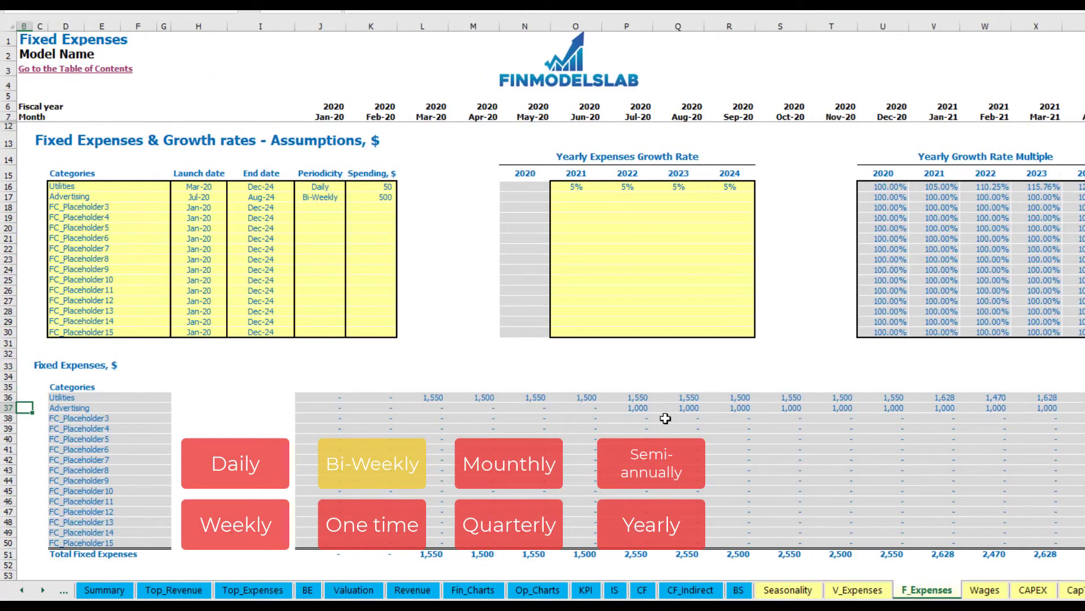
{"action": "left_click", "coordinate": [629, 411]}
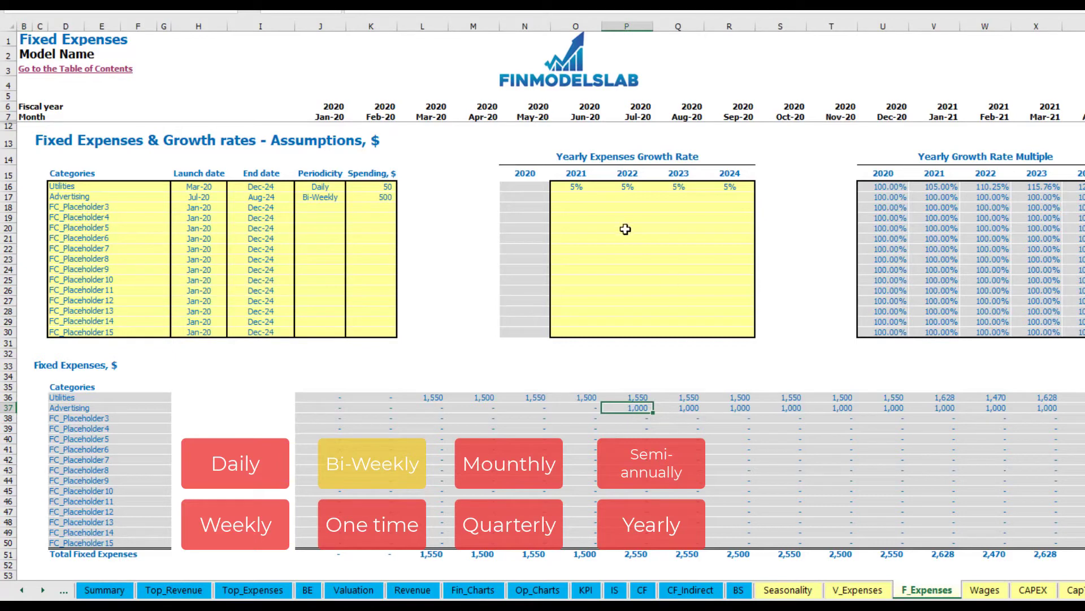
- Set the Advertising yearly expenses growth rate to 3% for 2021 through 2024 and check its monthly expenses through 2024
{"action": "left_click", "coordinate": [575, 199]}
{"action": "type", "text": "3%"}
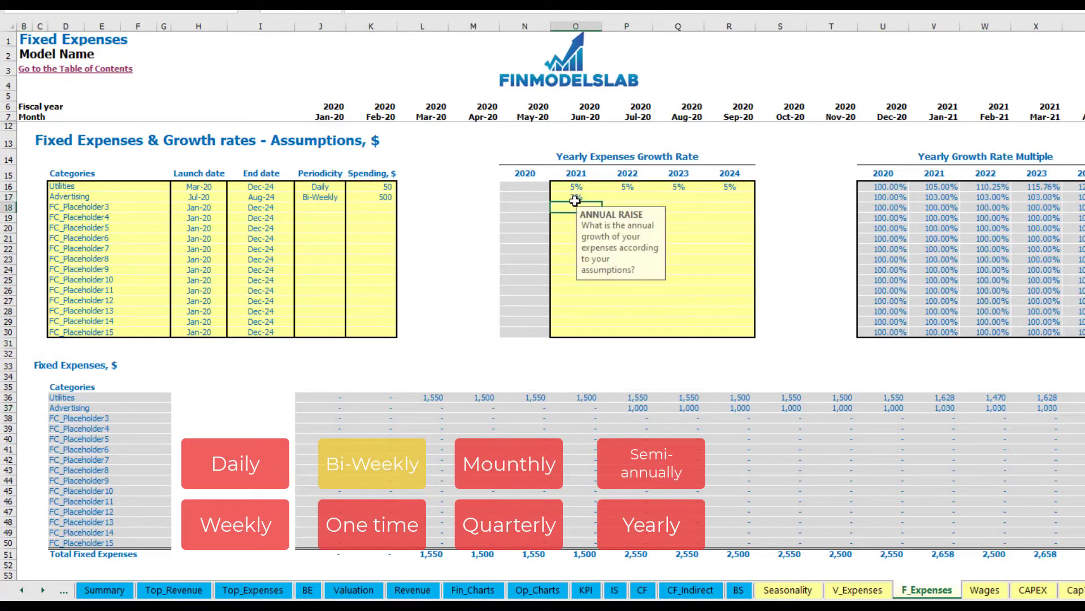
{"action": "key", "text": "ctrl+Return"}
{"action": "key", "text": "ctrl+c"}
{"action": "key", "text": "Right"}
{"action": "key", "text": "shift+Right"}
{"action": "key", "text": "shift+Right"}
{"action": "key", "text": "ctrl+v"}
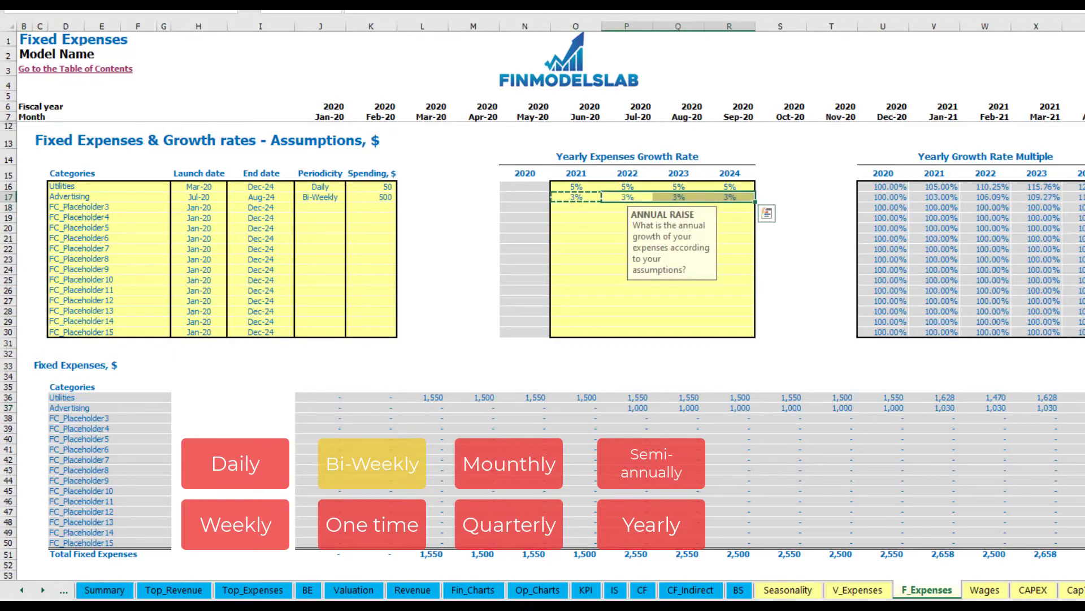
{"action": "left_click", "coordinate": [961, 409]}
{"action": "left_click", "coordinate": [934, 407]}
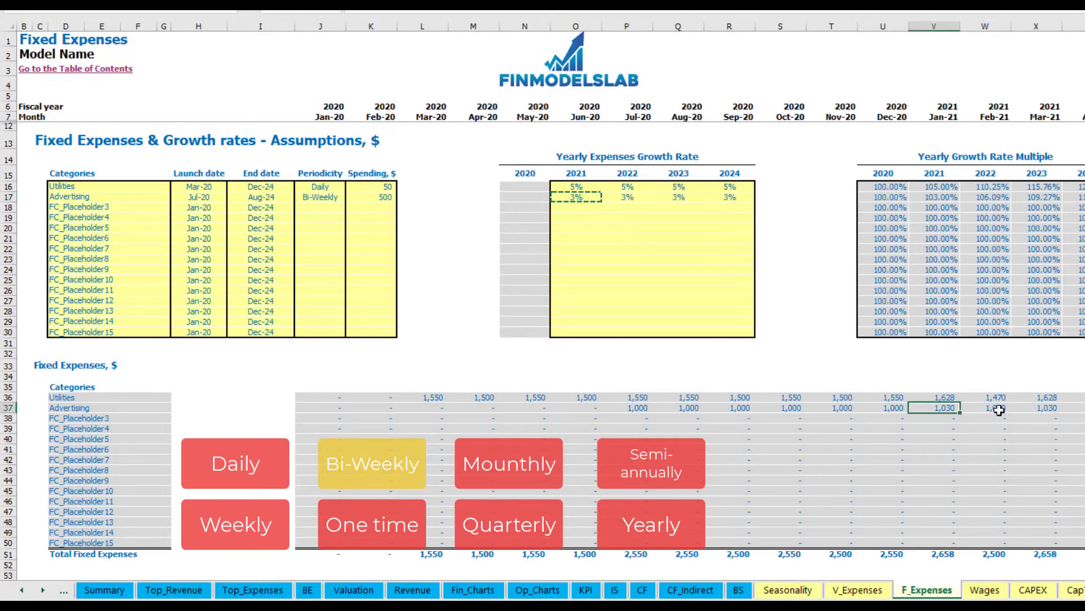
{"action": "scroll", "coordinate": [543, 282], "scroll_direction": "right", "scroll_amount": 10}
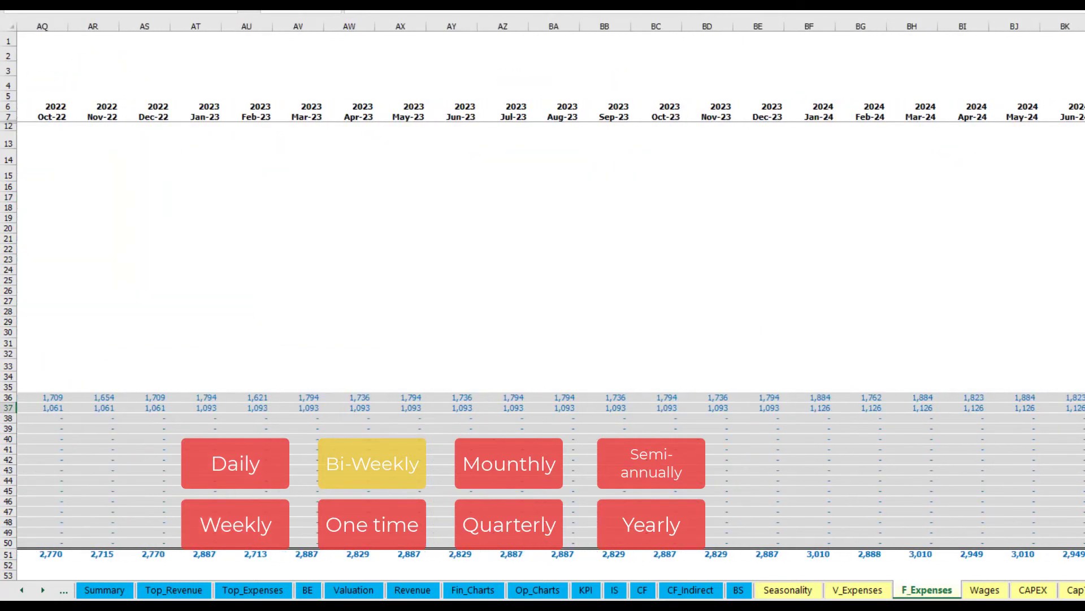
{"action": "key", "text": "ctrl+space"}
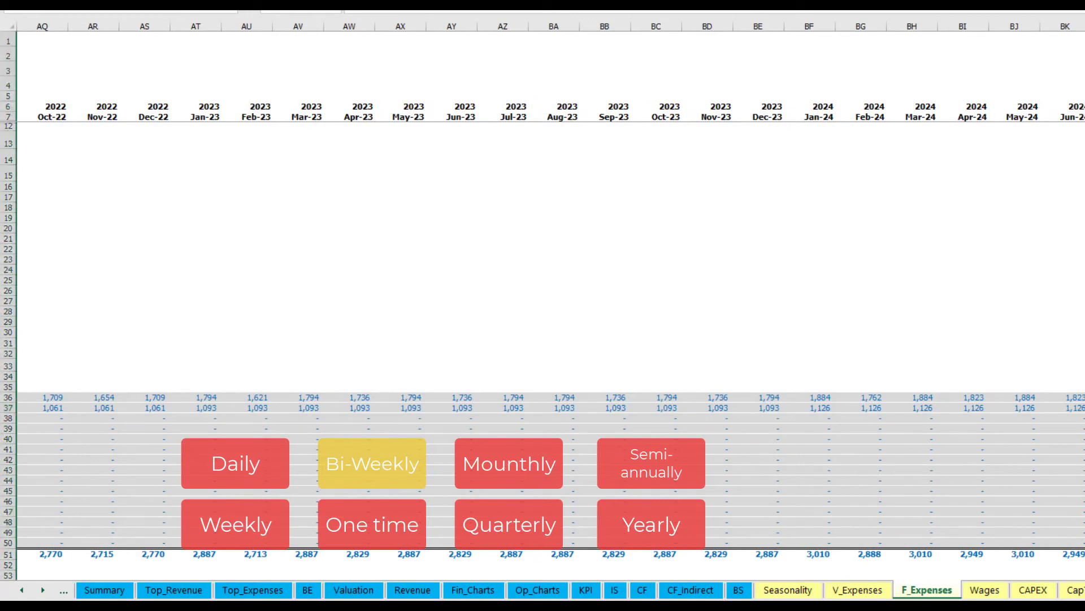
{"action": "scroll", "coordinate": [244, 265], "scroll_direction": "left", "scroll_amount": 10}
{"action": "left_click", "coordinate": [282, 198]}
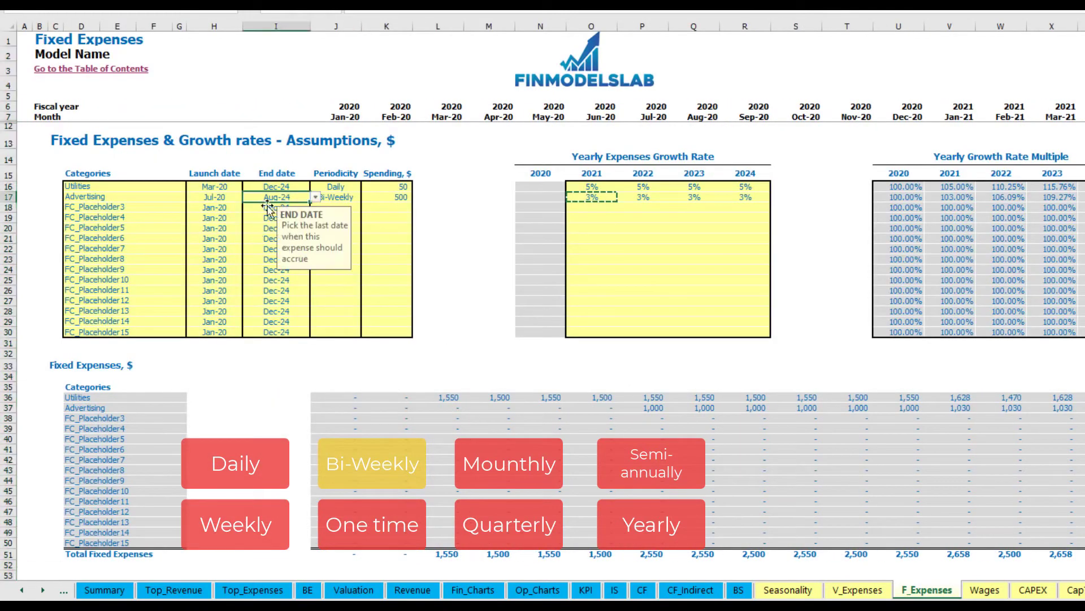
- Rename the third fixed expense category to Office Setup
{"action": "left_click", "coordinate": [100, 206]}
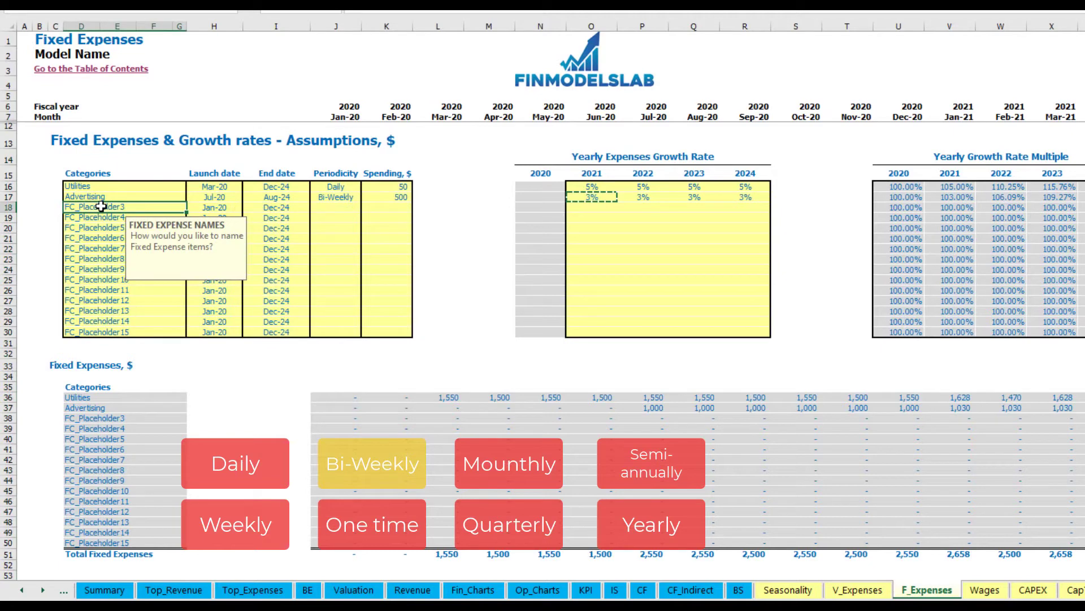
{"action": "type", "text": "S"}
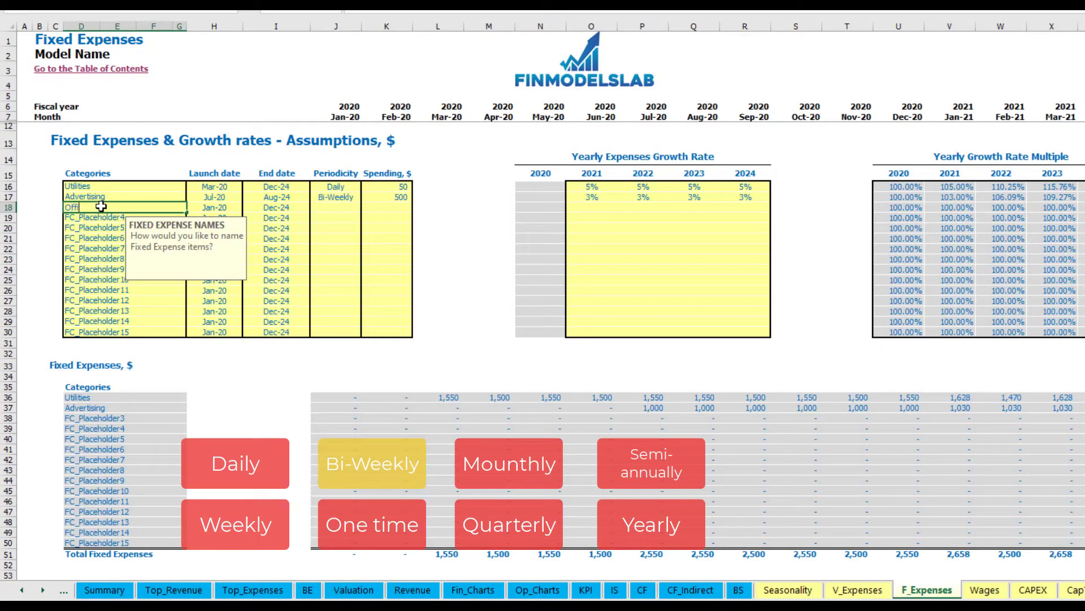
{"action": "type", "text": "ffice Setup"}
{"action": "key", "text": "Return"}
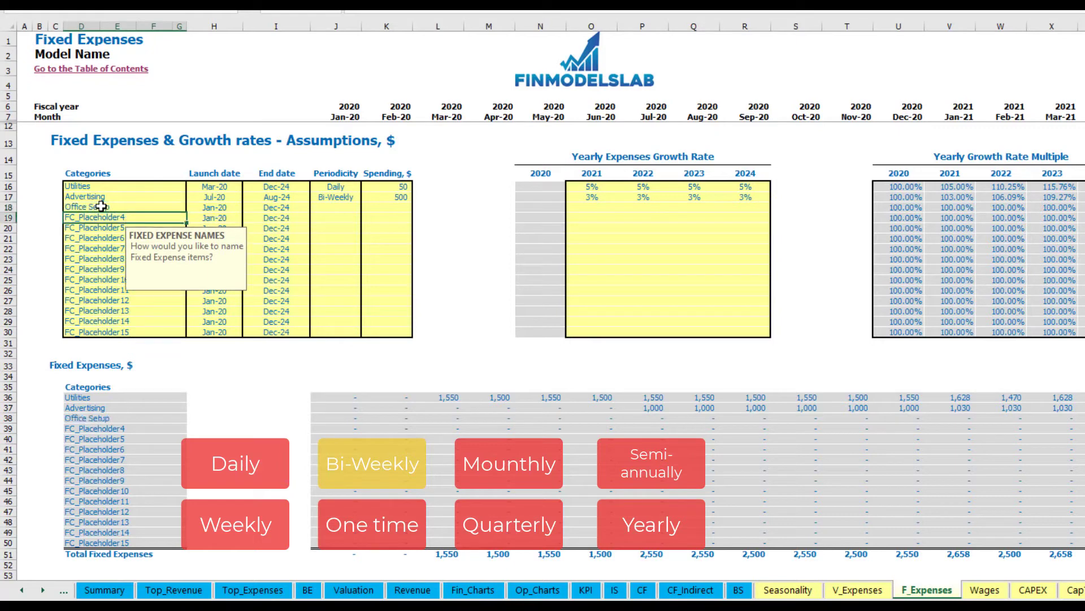
- Make Office Setup a One time expense of $5,000 launching in Feb-20 and check its calculated amount
{"action": "left_click", "coordinate": [359, 205]}
{"action": "left_click", "coordinate": [366, 207]}
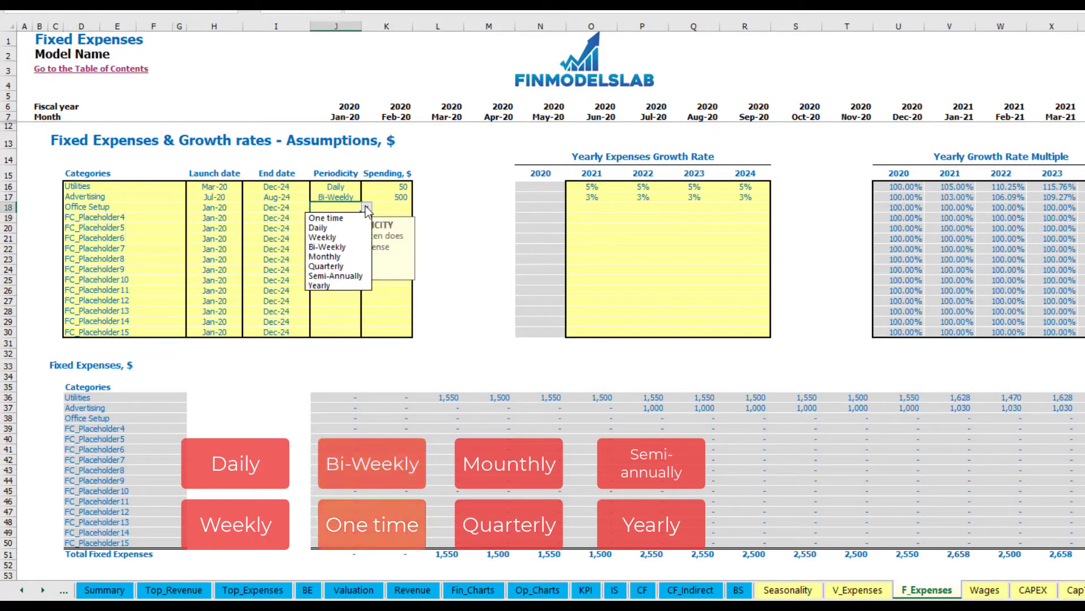
{"action": "left_click", "coordinate": [334, 216]}
{"action": "left_click", "coordinate": [231, 207]}
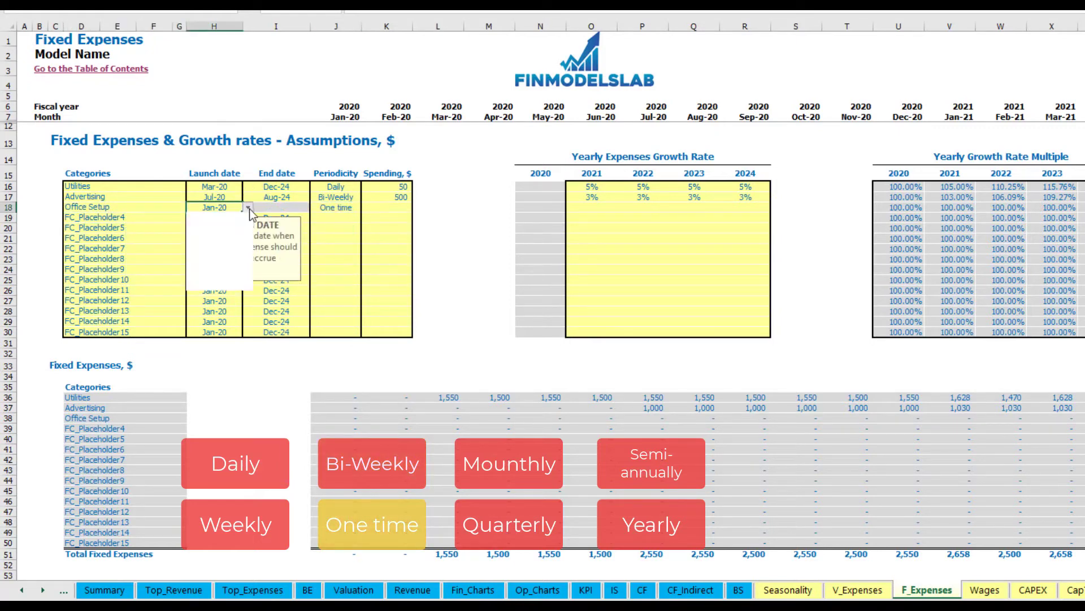
{"action": "left_click", "coordinate": [248, 207]}
{"action": "left_click", "coordinate": [213, 228]}
{"action": "left_click", "coordinate": [377, 207]}
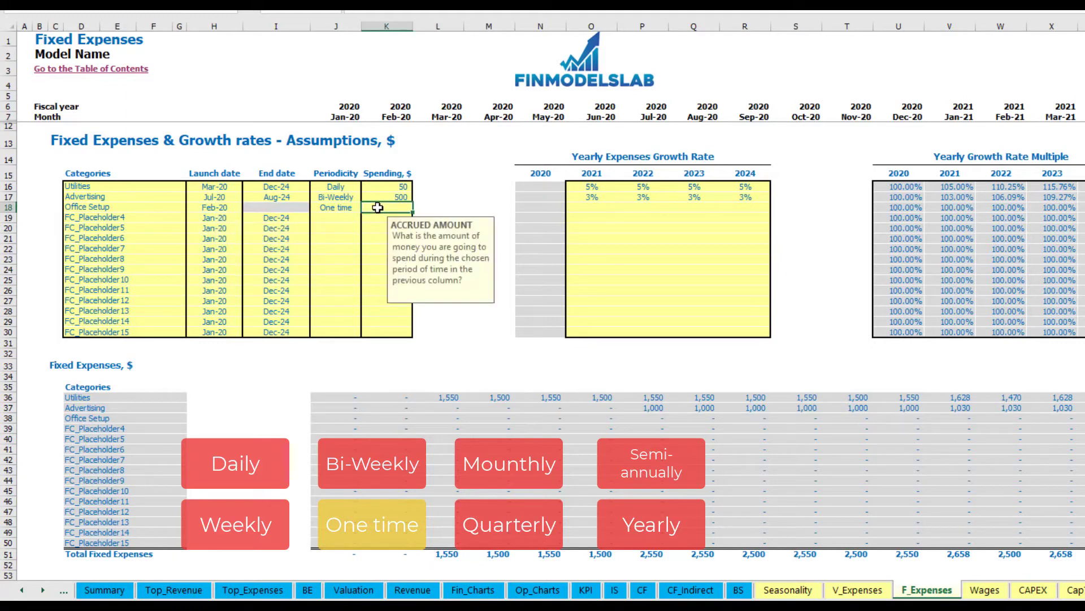
{"action": "type", "text": "5000"}
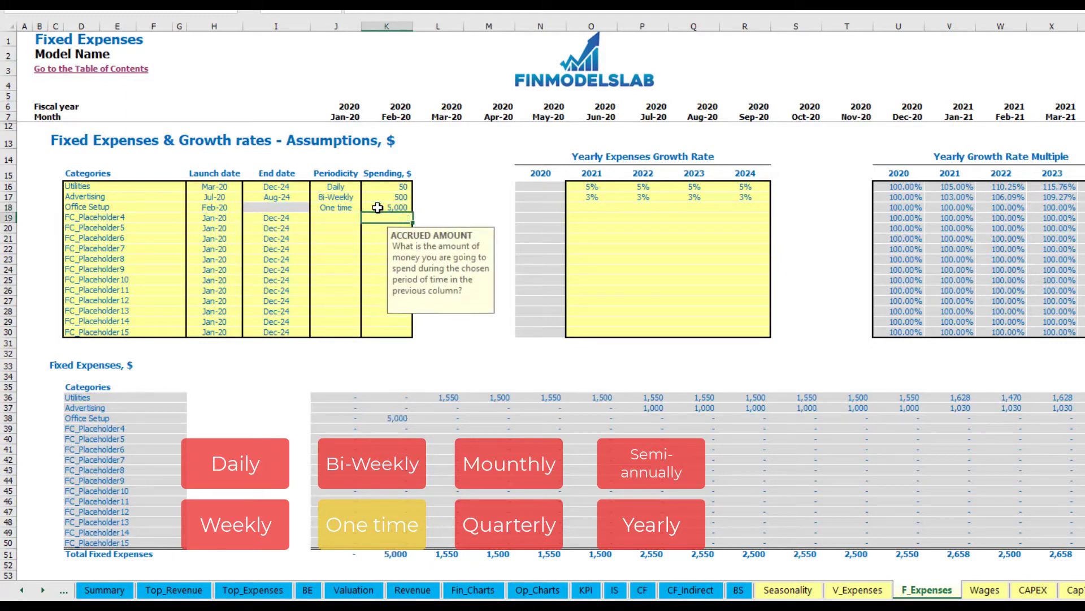
{"action": "left_click_drag", "start_coordinate": [592, 209], "coordinate": [733, 213]}
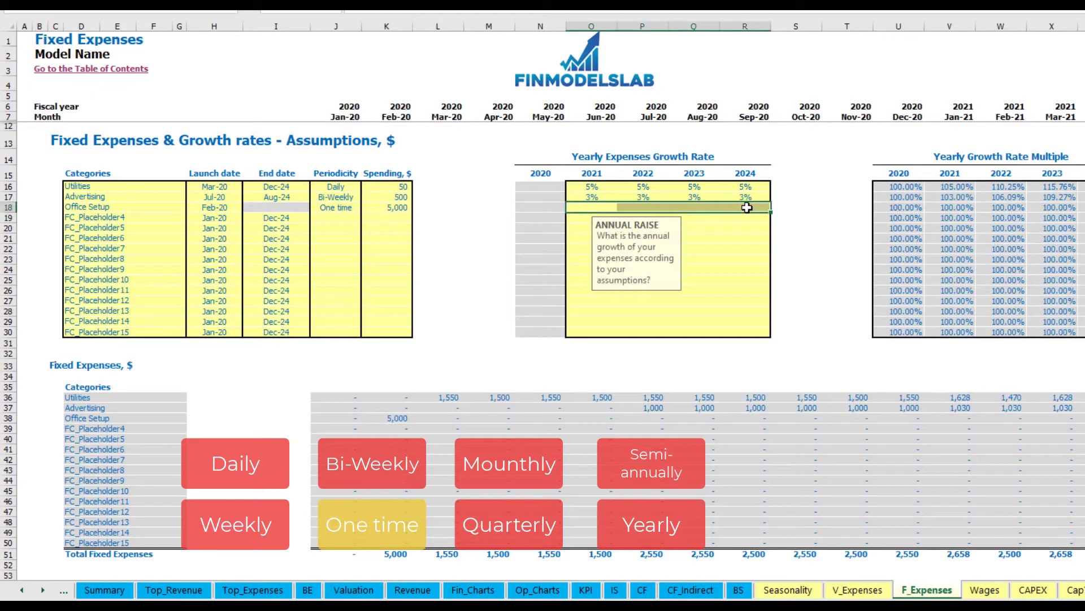
{"action": "left_click", "coordinate": [403, 418]}
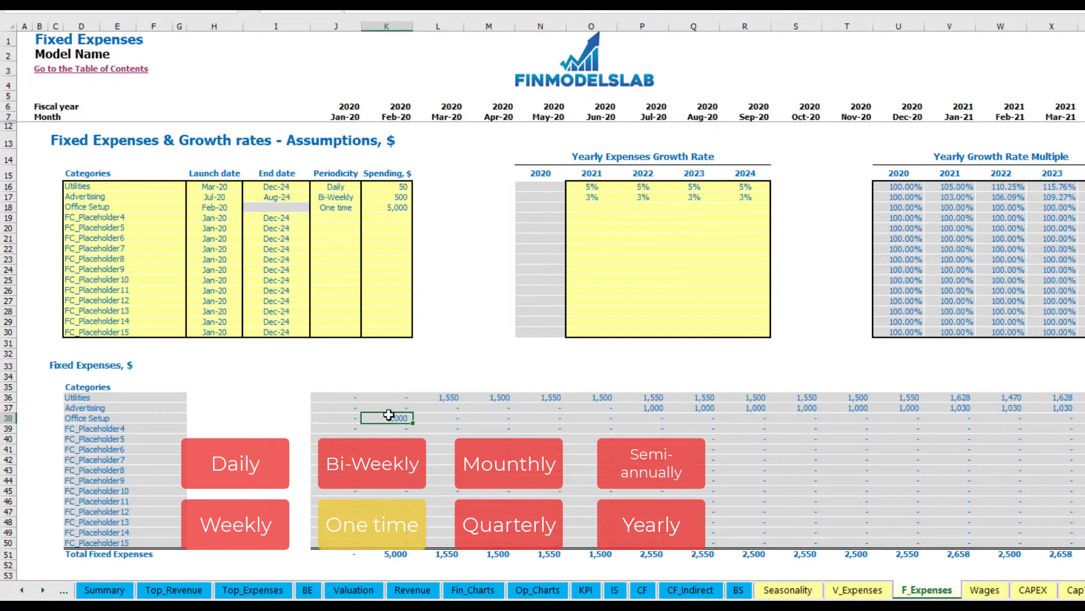
- Rename the fourth fixed expense category to Insurance
{"action": "left_click", "coordinate": [158, 221]}
{"action": "type", "text": "Insurance"}
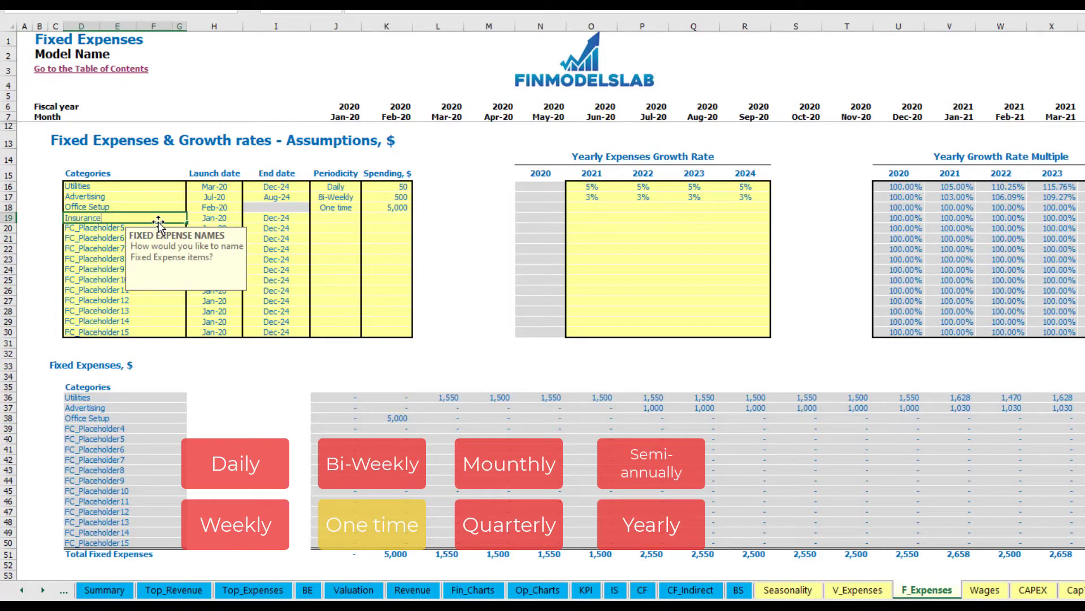
{"action": "key", "text": "Return"}
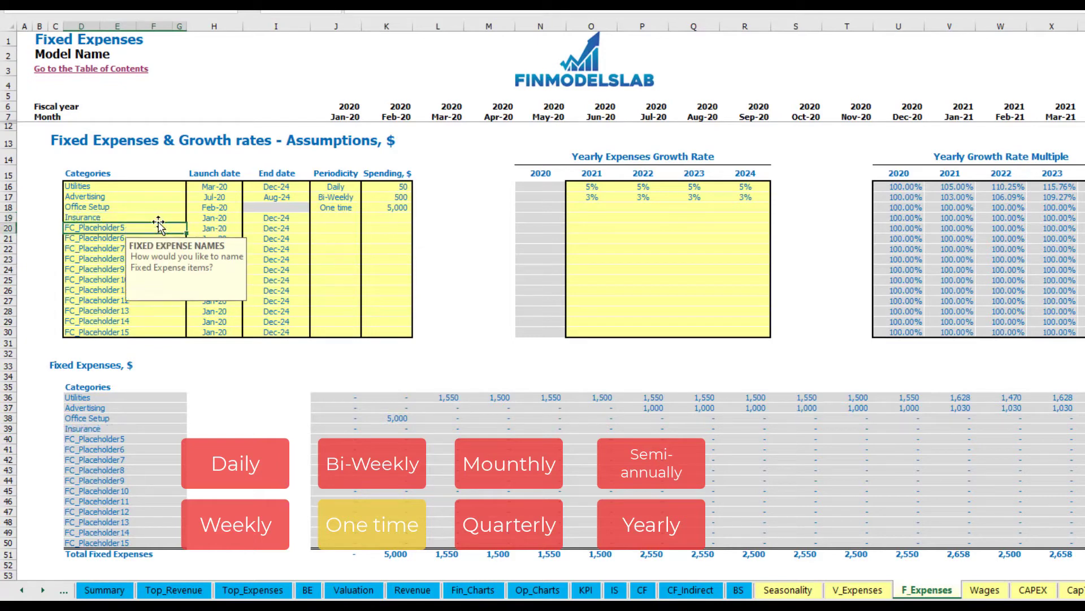
- Set the Insurance periodicity to Monthly with a spending of $1,000
{"action": "left_click", "coordinate": [215, 219]}
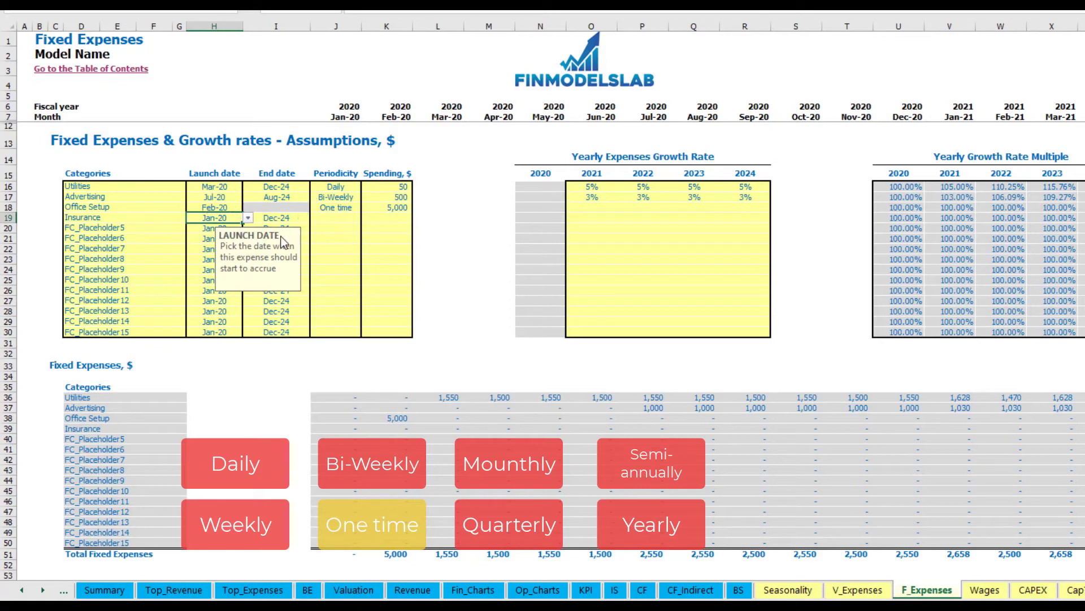
{"action": "left_click", "coordinate": [290, 218]}
{"action": "left_click", "coordinate": [343, 220]}
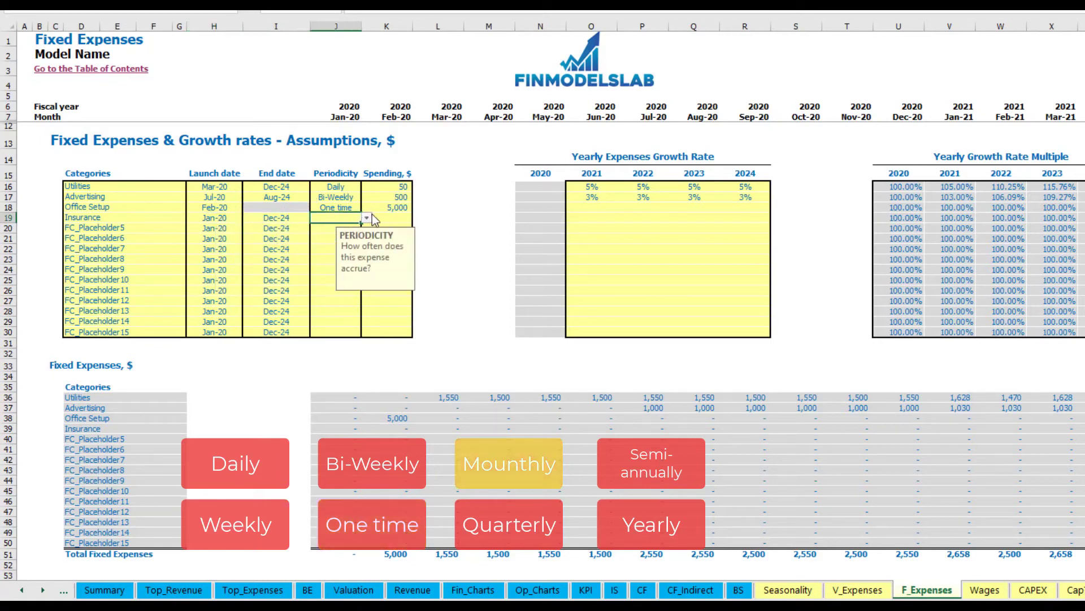
{"action": "left_click", "coordinate": [368, 217]}
{"action": "left_click", "coordinate": [342, 267]}
{"action": "left_click", "coordinate": [394, 218]}
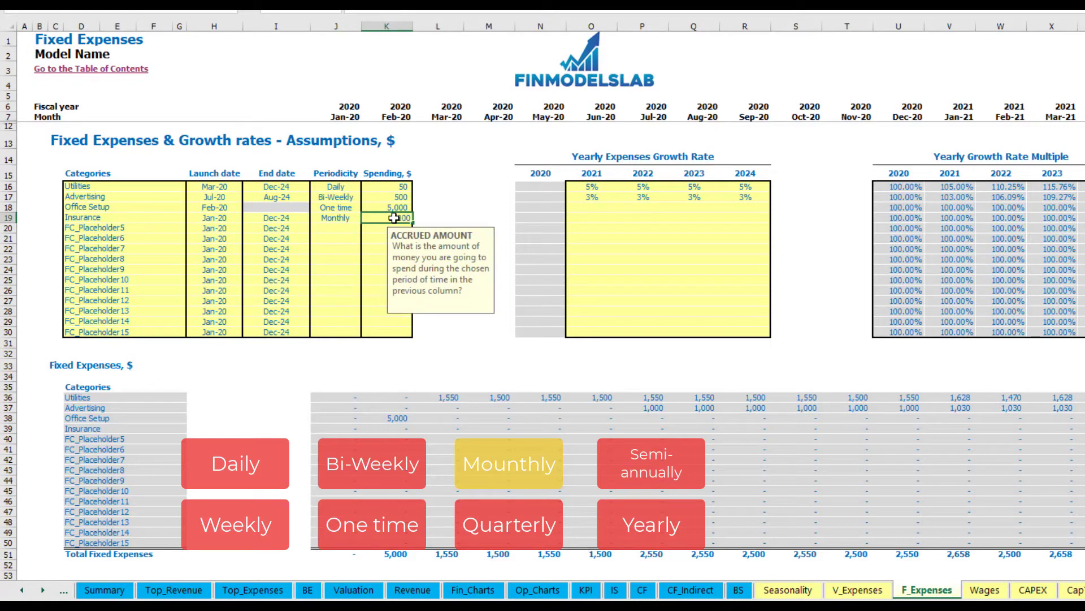
- Set the Insurance yearly expenses growth rates to 5% for 2021, 3% for 2022, 2% for 2023 and 1% for 2024
{"action": "left_click", "coordinate": [592, 220]}
{"action": "type", "text": "5"}
{"action": "key", "text": "ctrl+Return"}
{"action": "key", "text": "Tab"}
{"action": "type", "text": "3"}
{"action": "key", "text": "ctrl+Return"}
{"action": "key", "text": "Tab"}
{"action": "type", "text": "2"}
{"action": "key", "text": "ctrl+Return"}
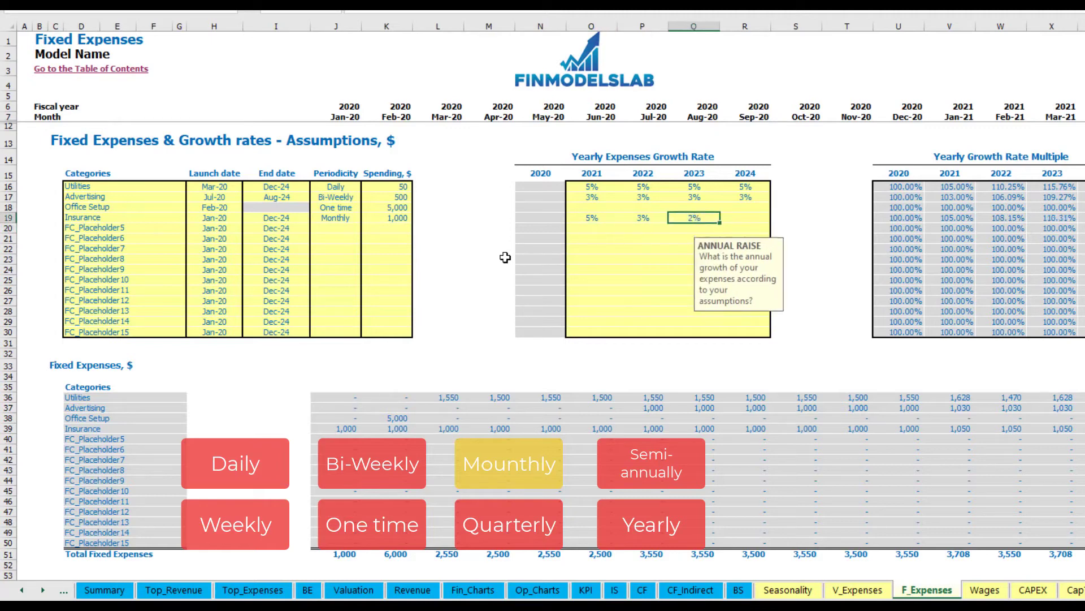
{"action": "key", "text": "Tab"}
{"action": "type", "text": "1"}
{"action": "key", "text": "Return"}
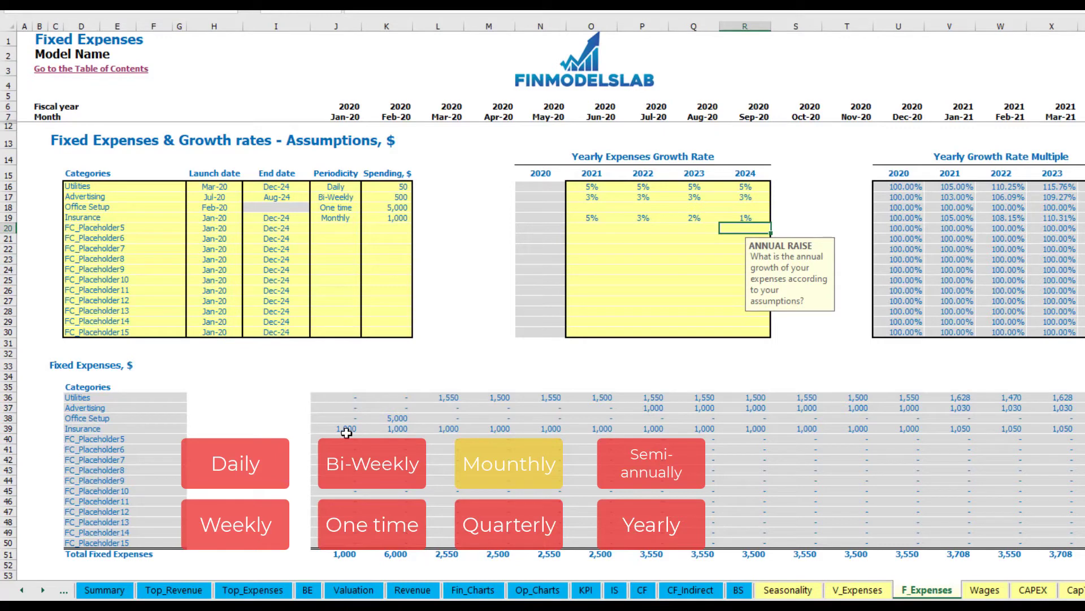
- Check the calculated monthly Insurance amounts across 2020 and into 2021
{"action": "left_click_drag", "start_coordinate": [346, 430], "coordinate": [933, 428]}
{"action": "left_click", "coordinate": [933, 429]}
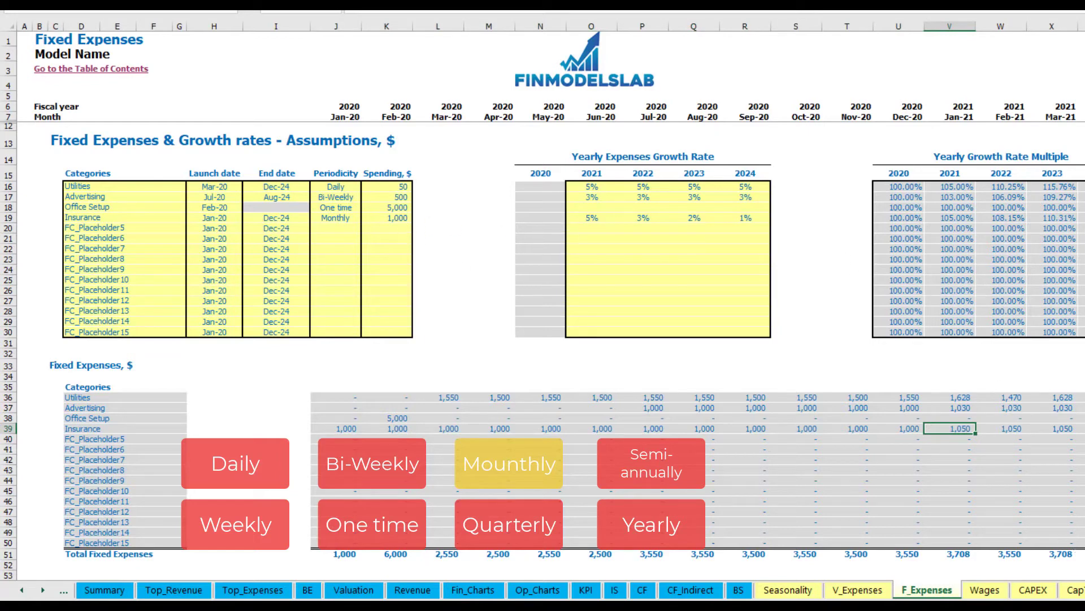
{"action": "scroll", "coordinate": [551, 290], "scroll_direction": "right", "scroll_amount": 3}
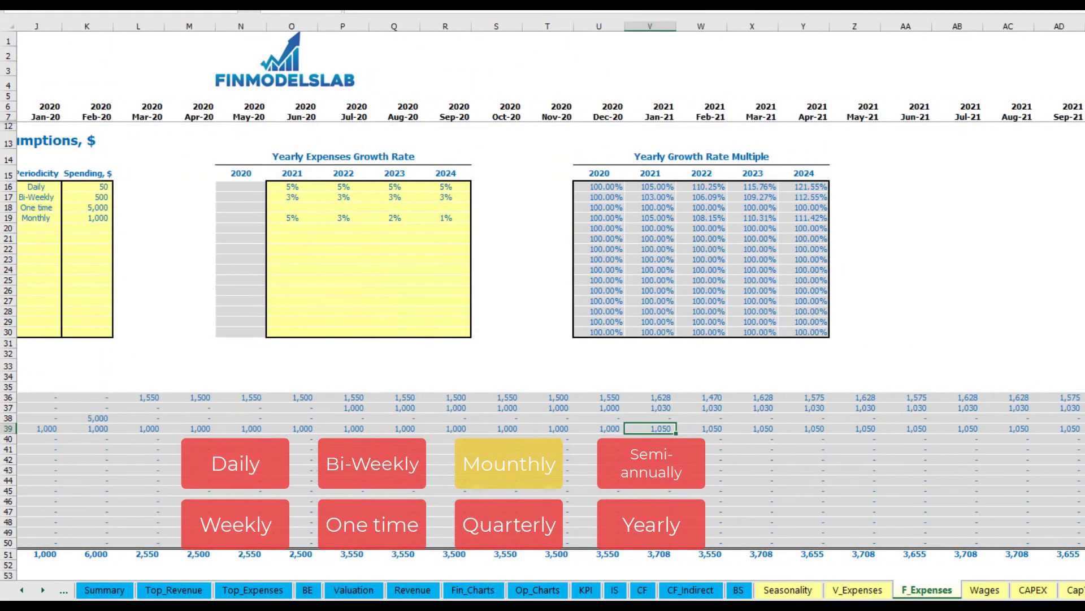
{"action": "scroll", "coordinate": [551, 290], "scroll_direction": "left", "scroll_amount": 1}
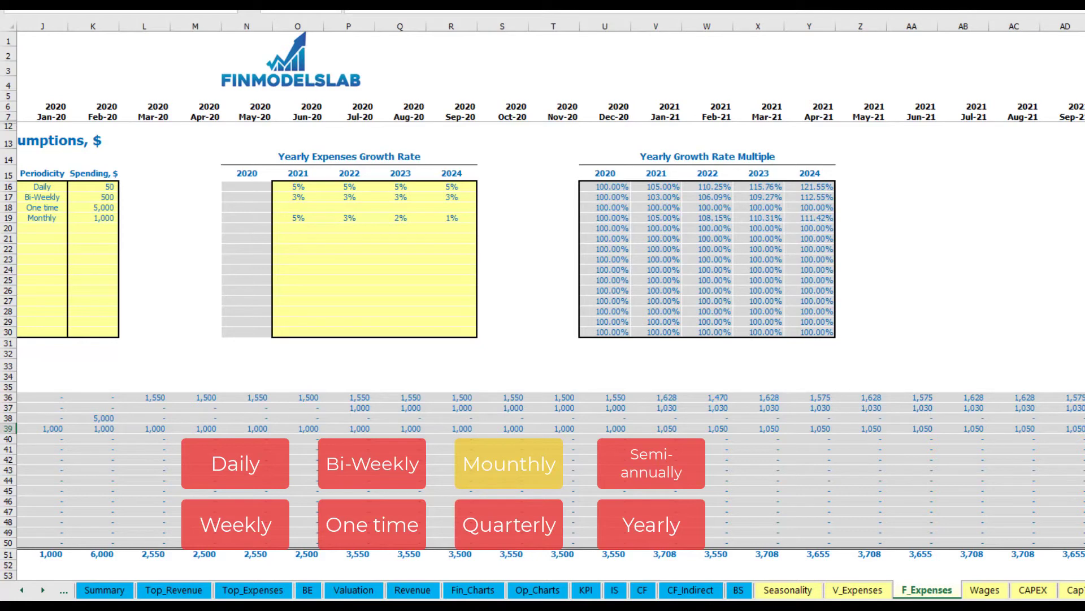
{"action": "scroll", "coordinate": [595, 389], "scroll_direction": "left", "scroll_amount": 5}
- Set the Insurance periodicity to Quarterly and check the months in which its expense is calculated
{"action": "left_click", "coordinate": [353, 219]}
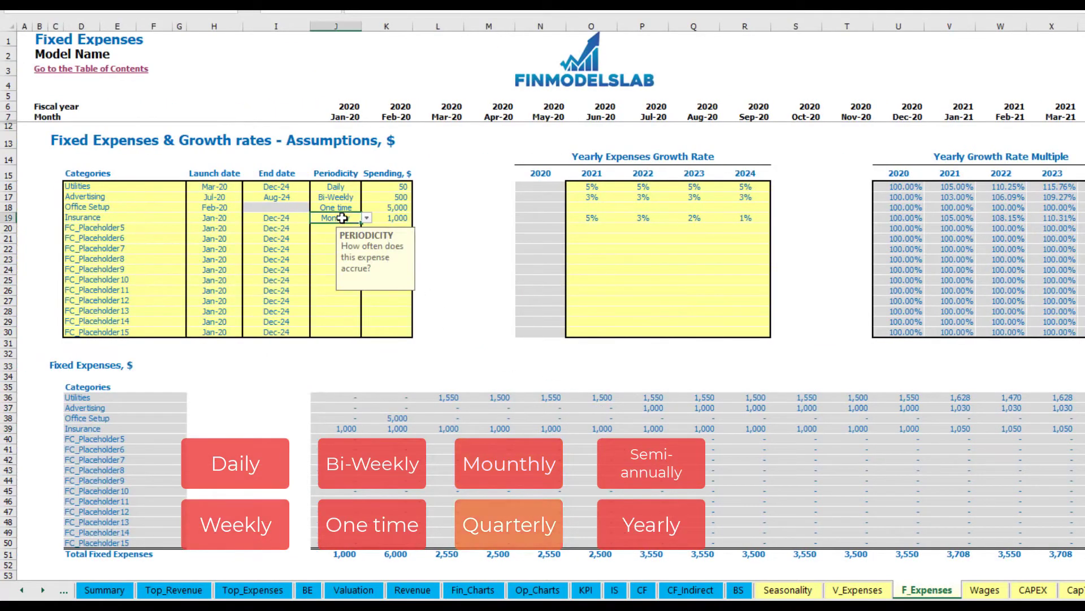
{"action": "left_click", "coordinate": [367, 218]}
{"action": "left_click", "coordinate": [363, 276]}
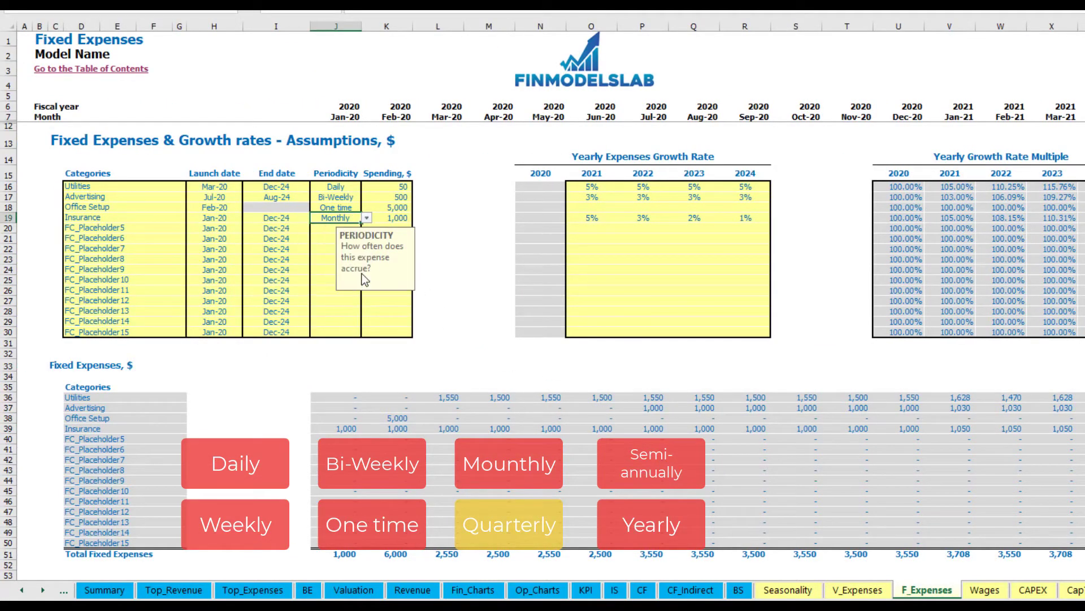
{"action": "left_click", "coordinate": [333, 429]}
{"action": "left_click", "coordinate": [496, 427]}
{"action": "left_click", "coordinate": [666, 429]}
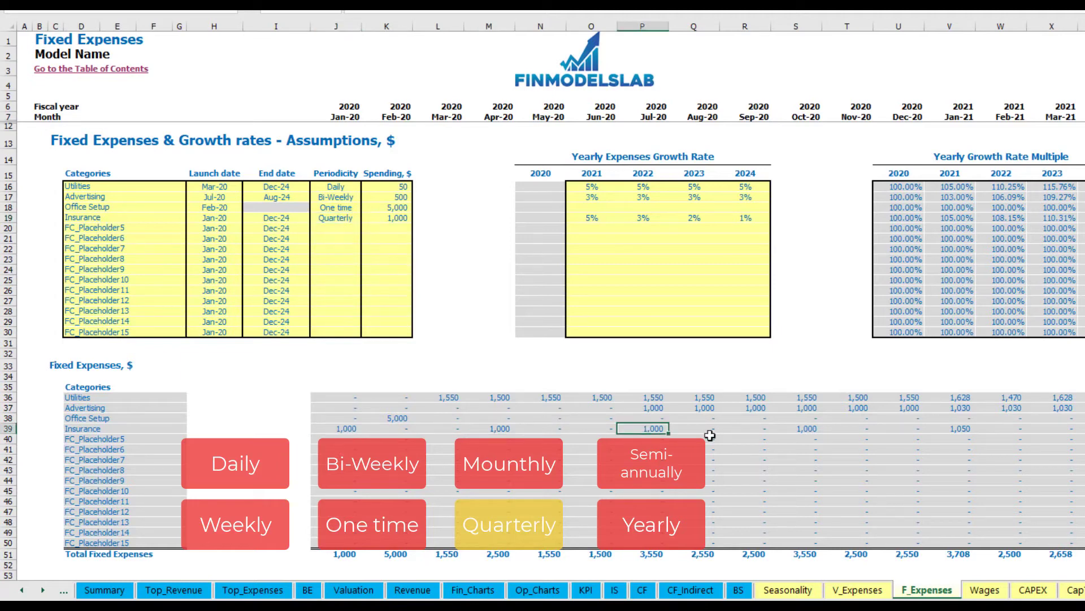
- Set the Insurance launch date to Feb-20 and check the months in which its expense is calculated
{"action": "left_click", "coordinate": [232, 215]}
{"action": "left_click", "coordinate": [248, 218]}
{"action": "left_click", "coordinate": [212, 234]}
{"action": "left_click", "coordinate": [402, 427]}
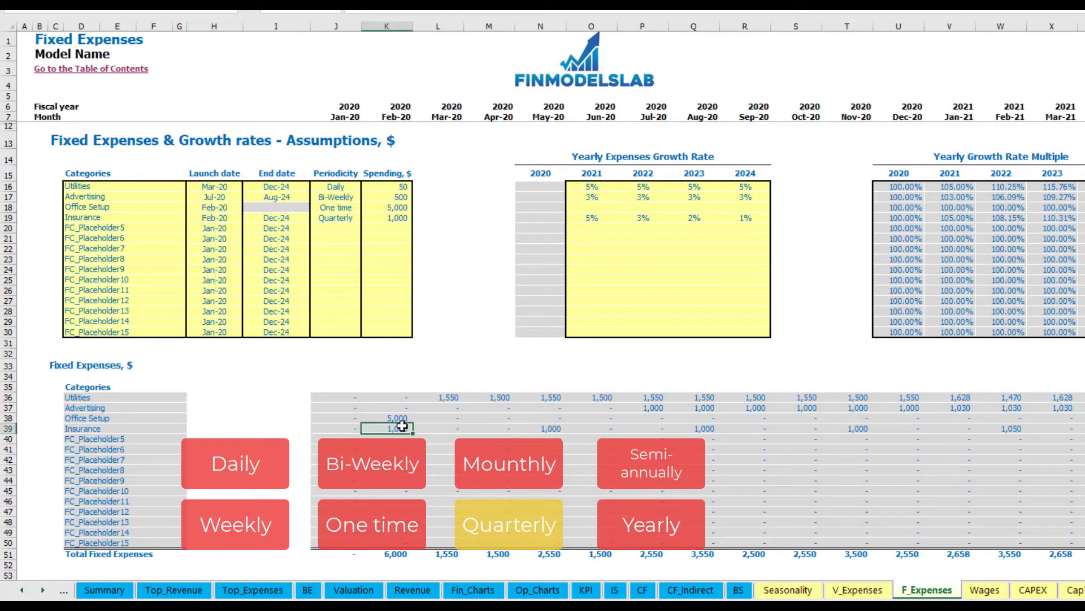
{"action": "left_click", "coordinate": [551, 428]}
{"action": "left_click", "coordinate": [706, 428]}
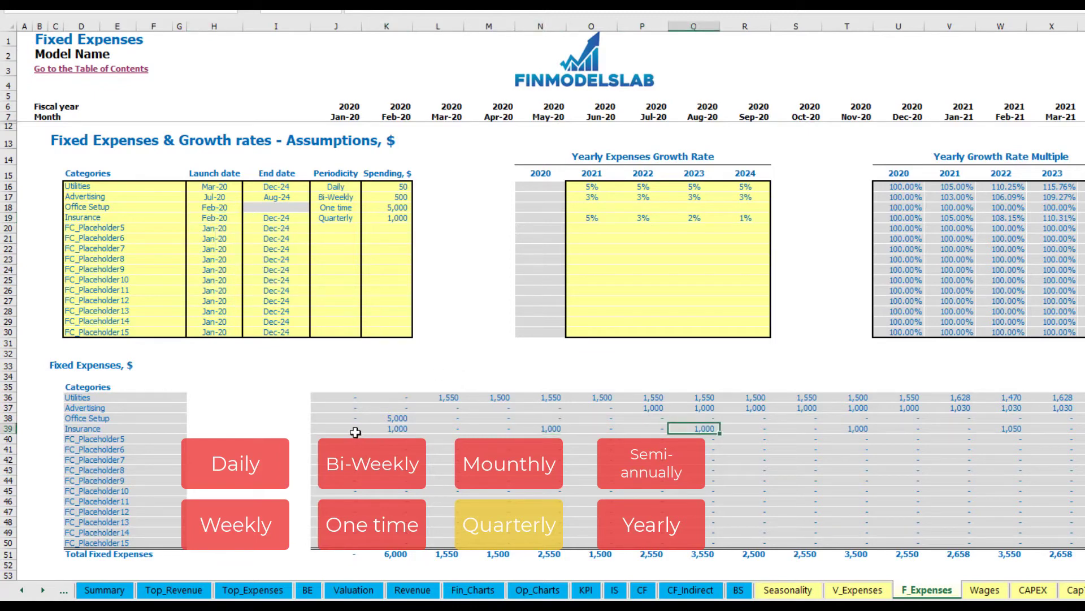
{"action": "left_click", "coordinate": [385, 429]}
{"action": "left_click", "coordinate": [554, 429]}
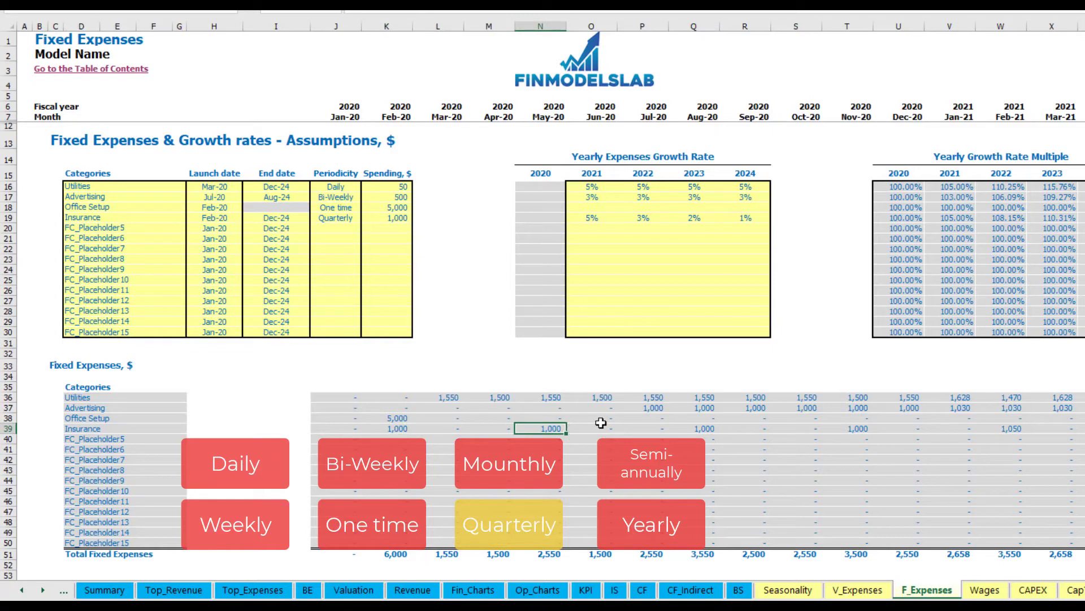
- Set the Insurance periodicity to Semi-Annually and check its calculated amounts through early 2021
{"action": "left_click", "coordinate": [356, 218]}
{"action": "left_click", "coordinate": [367, 218]}
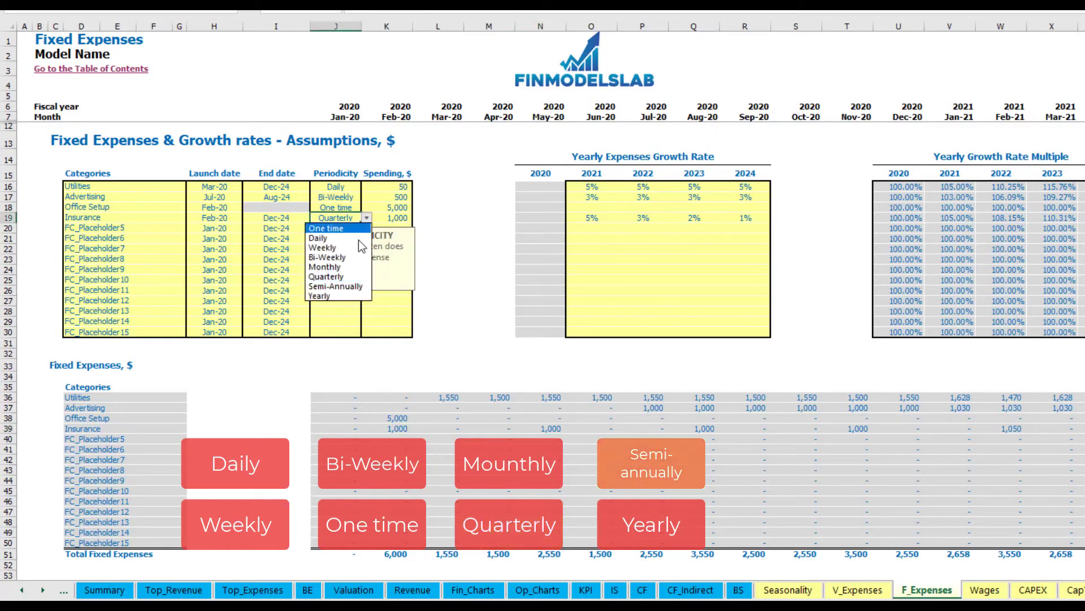
{"action": "left_click", "coordinate": [354, 287]}
{"action": "left_click_drag", "start_coordinate": [397, 430], "coordinate": [960, 430]}
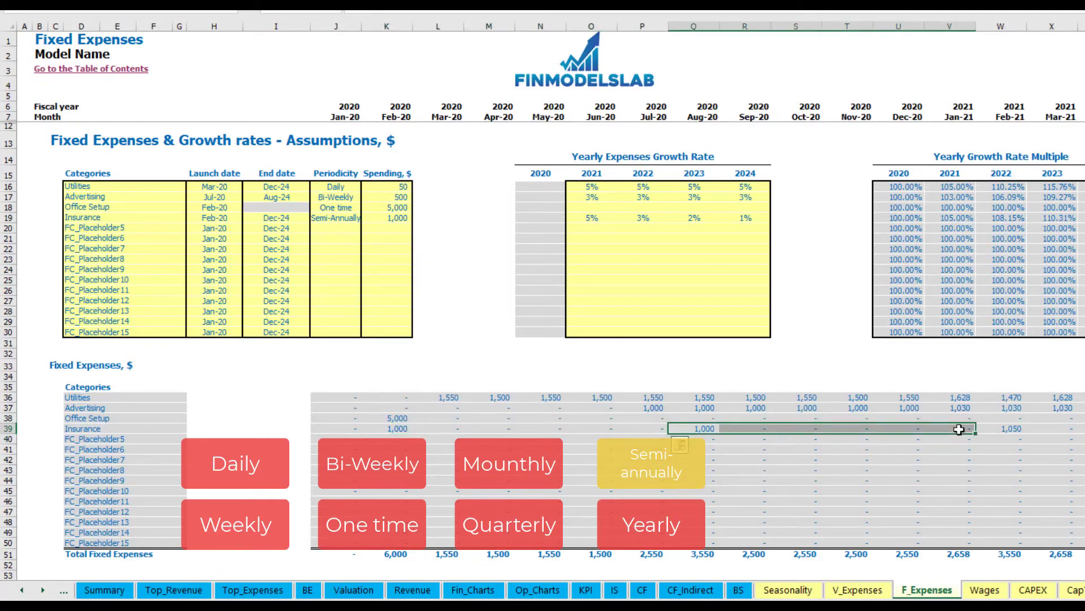
{"action": "left_click", "coordinate": [1001, 438]}
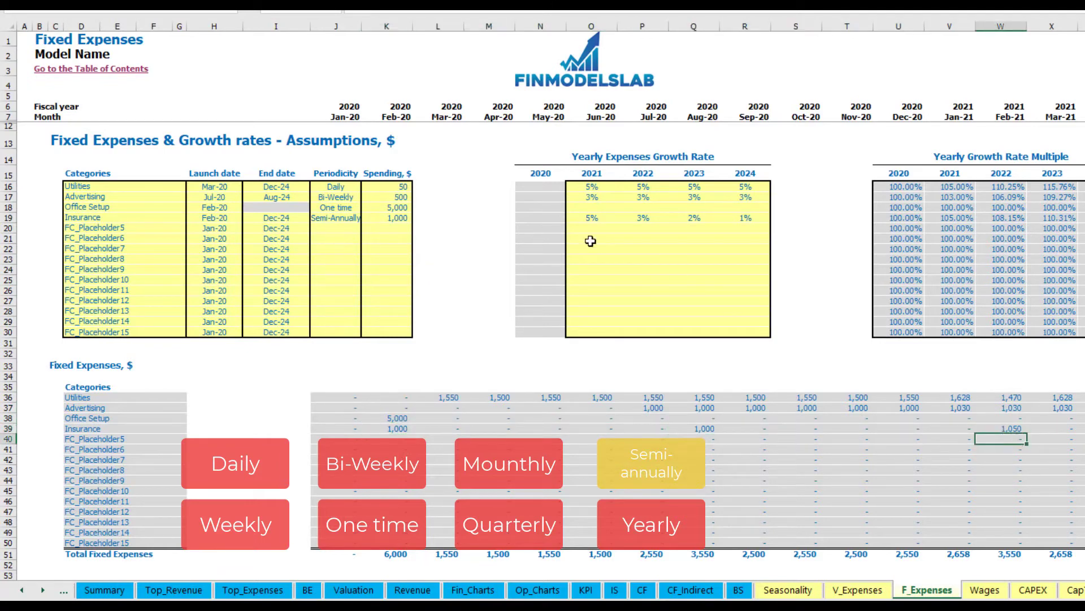
- Set the Insurance periodicity to Yearly and check its calculated amounts from Feb-20 into 2021
{"action": "left_click", "coordinate": [351, 218]}
{"action": "left_click", "coordinate": [366, 218]}
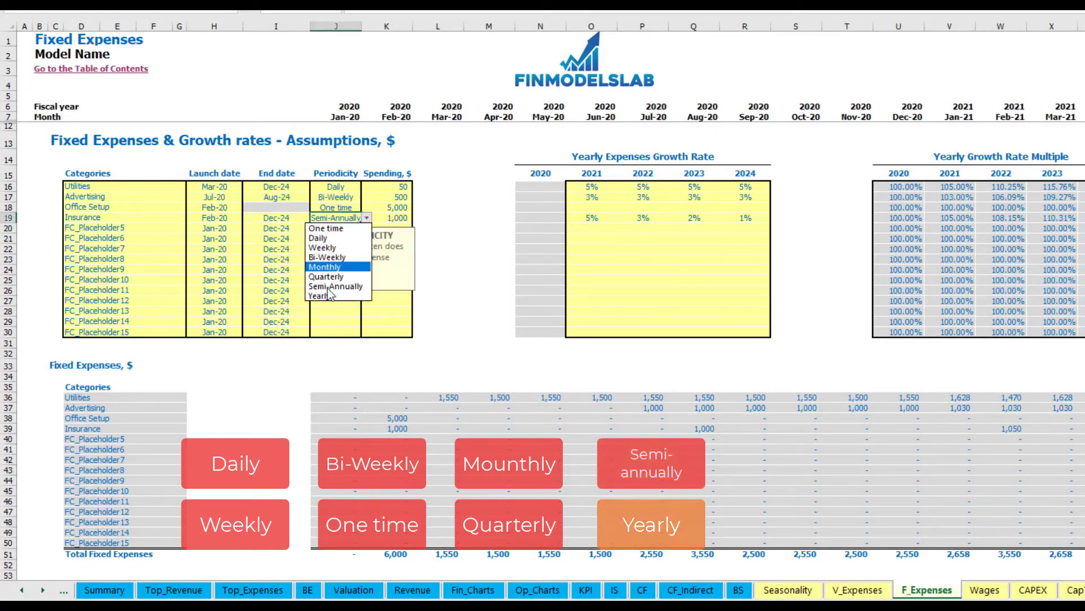
{"action": "left_click", "coordinate": [328, 295]}
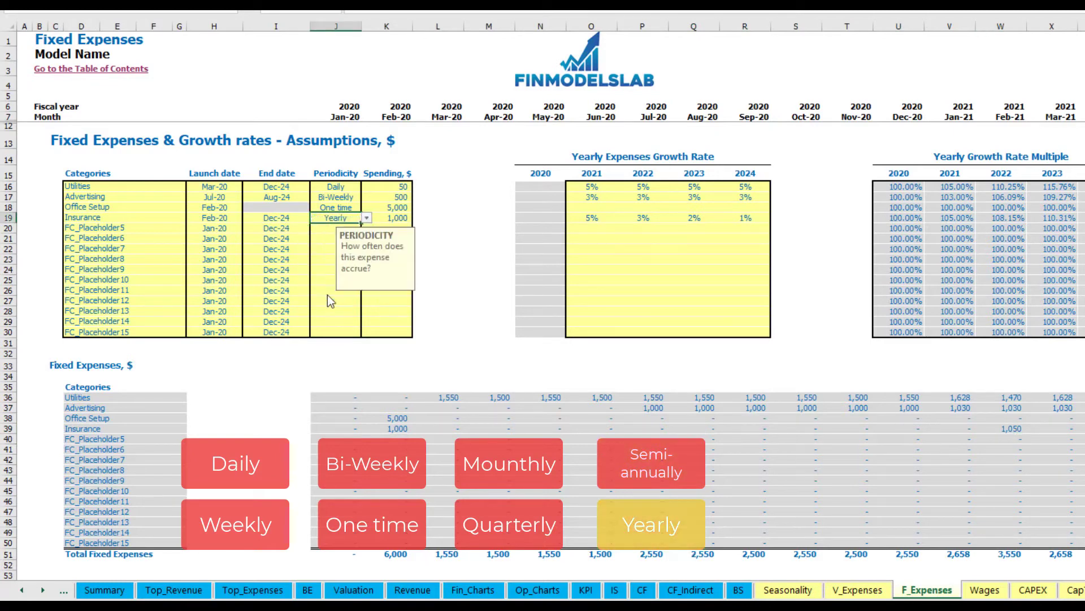
{"action": "left_click", "coordinate": [389, 431]}
{"action": "left_click_drag", "start_coordinate": [413, 433], "coordinate": [1050, 428]}
- Review the Insurance launch and end dates and the calculated monthly block for all fixed expense categories
{"action": "left_click", "coordinate": [231, 221]}
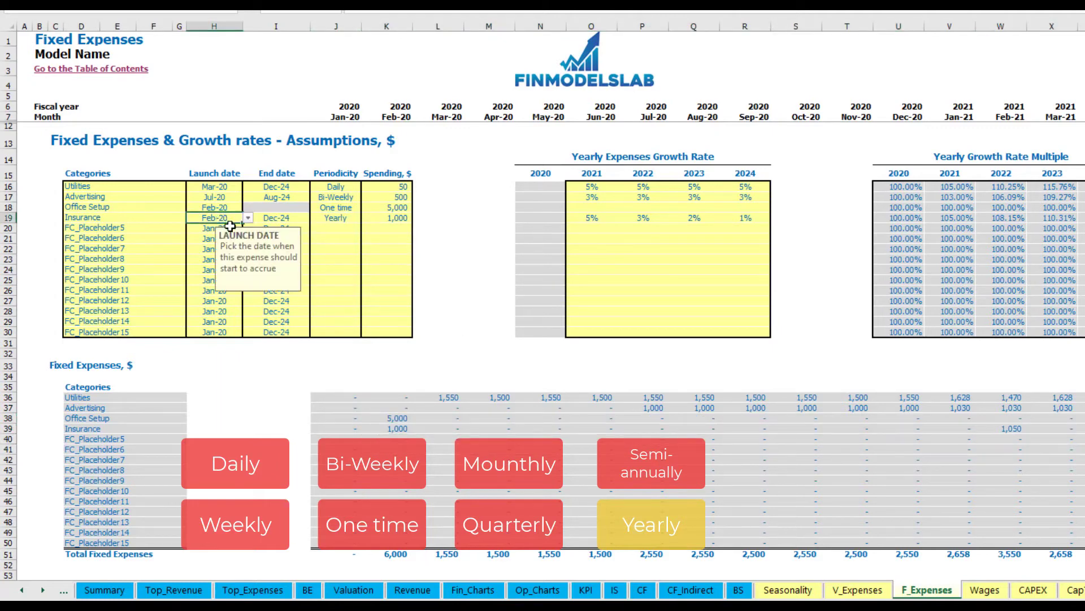
{"action": "left_click", "coordinate": [275, 215]}
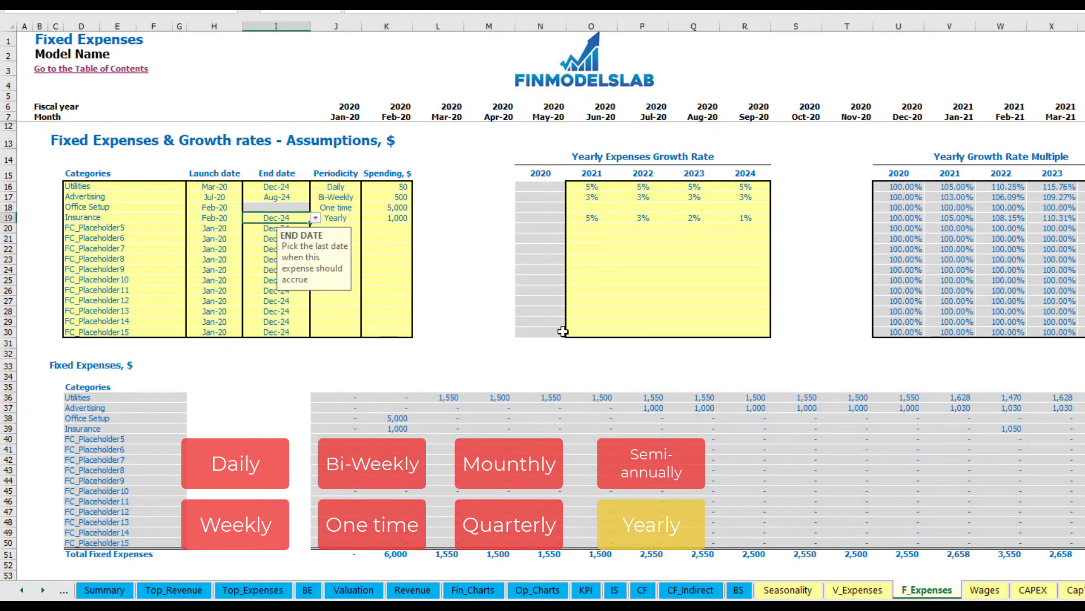
{"action": "left_click", "coordinate": [787, 337]}
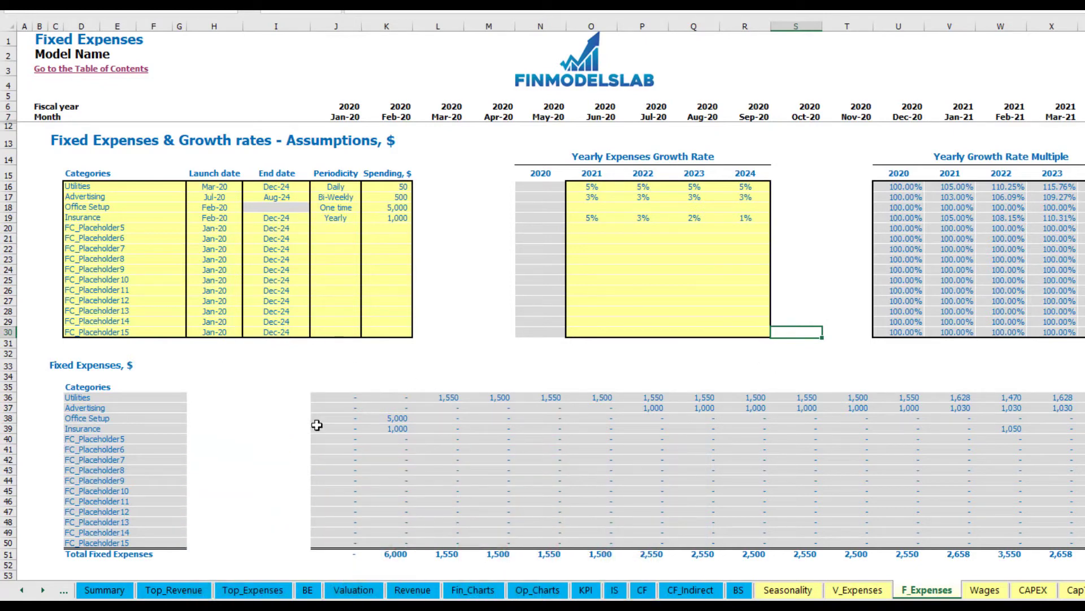
{"action": "left_click_drag", "start_coordinate": [334, 396], "coordinate": [1024, 546]}
- On the IS sheet, expand Total Fixed Expenses and examine the Utilities, Advertising, Office Setup and Insurance rows
{"action": "left_click", "coordinate": [612, 591]}
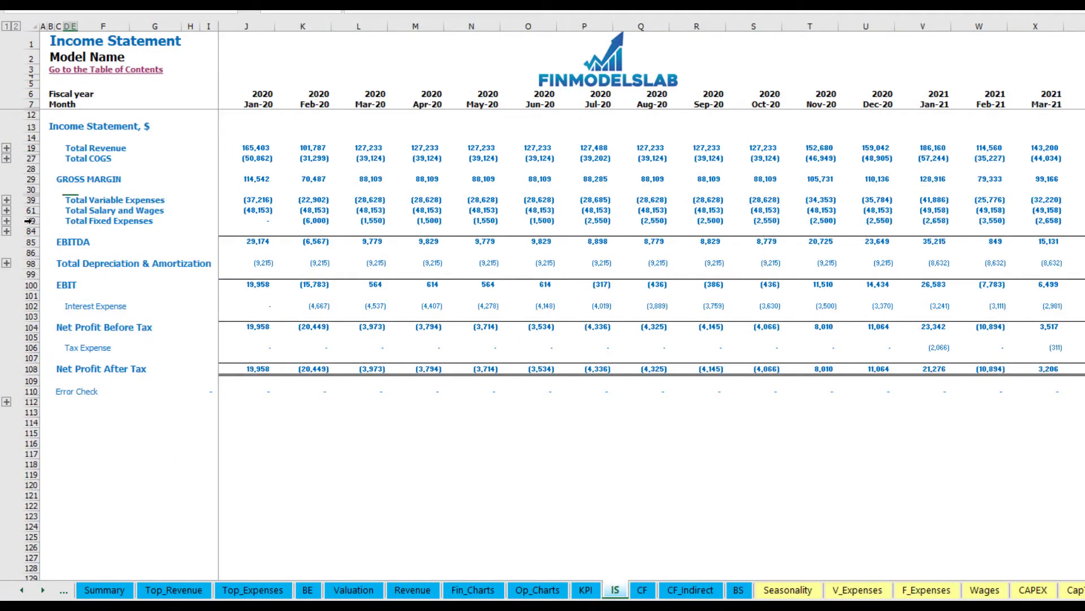
{"action": "left_click", "coordinate": [66, 220]}
{"action": "left_click", "coordinate": [7, 220]}
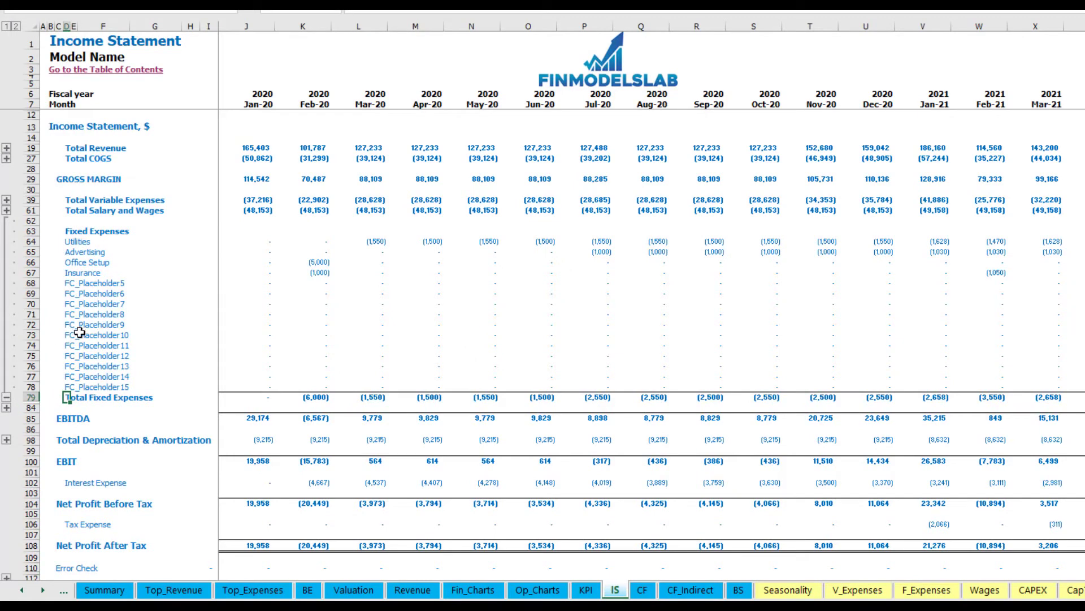
{"action": "left_click_drag", "start_coordinate": [32, 242], "coordinate": [33, 273]}
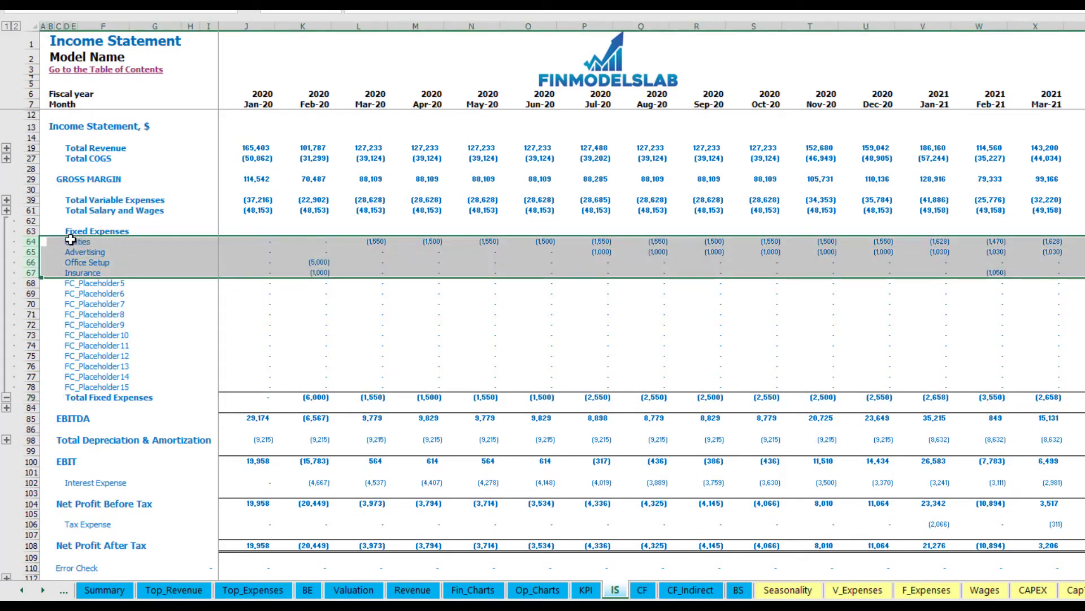
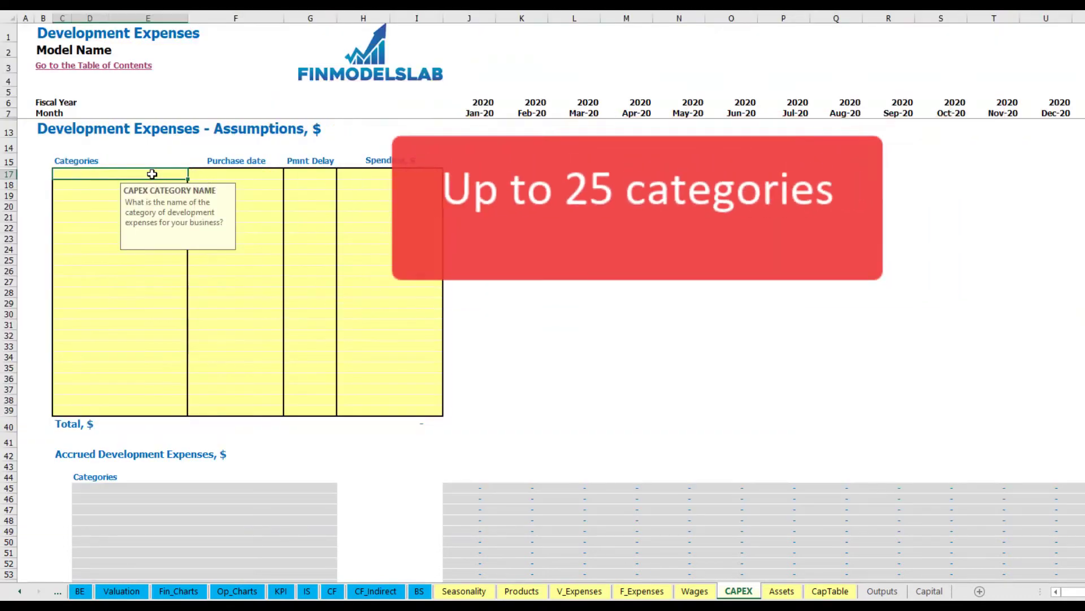
- Enter the first development expense category as Office dev with a Feb-20 purchase date and spending of 10,000
{"action": "type", "text": "ffice dev"}
{"action": "key", "text": "Return"}
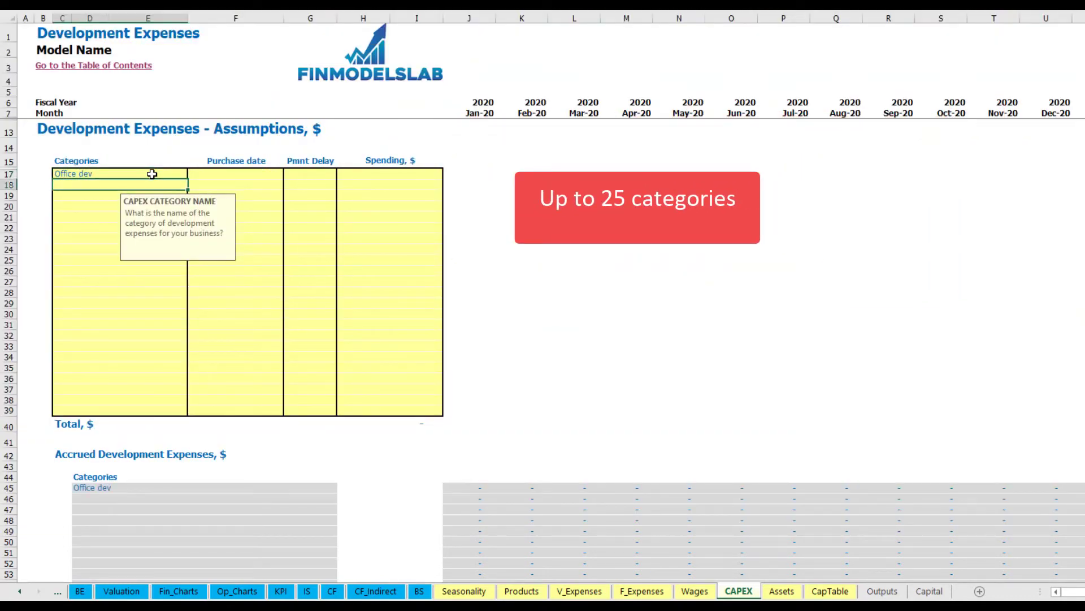
{"action": "left_click", "coordinate": [236, 173]}
{"action": "left_click", "coordinate": [289, 176]}
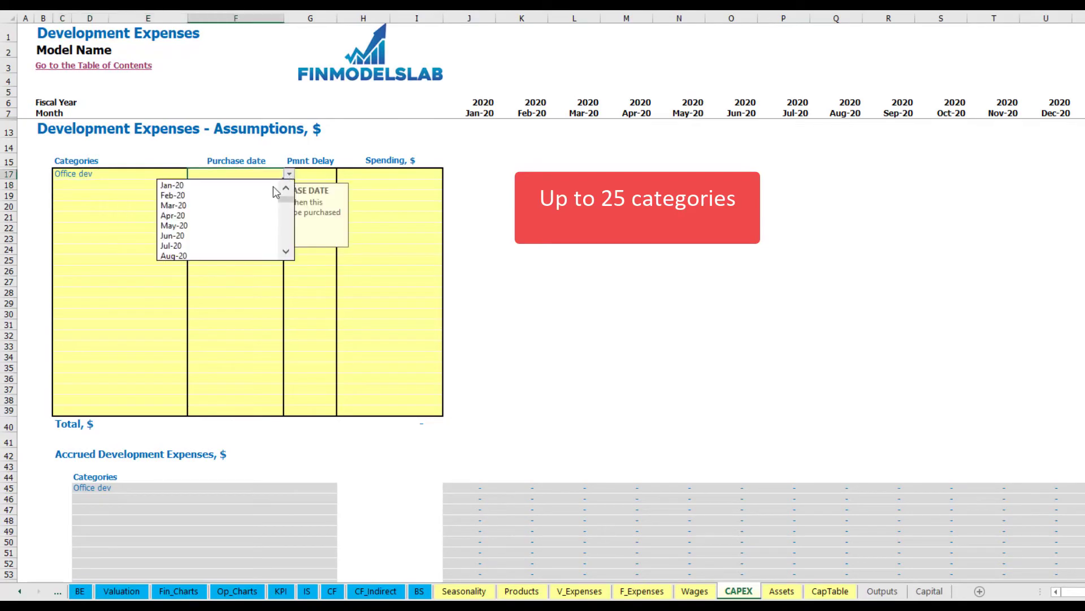
{"action": "left_click", "coordinate": [260, 193]}
{"action": "left_click", "coordinate": [374, 173]}
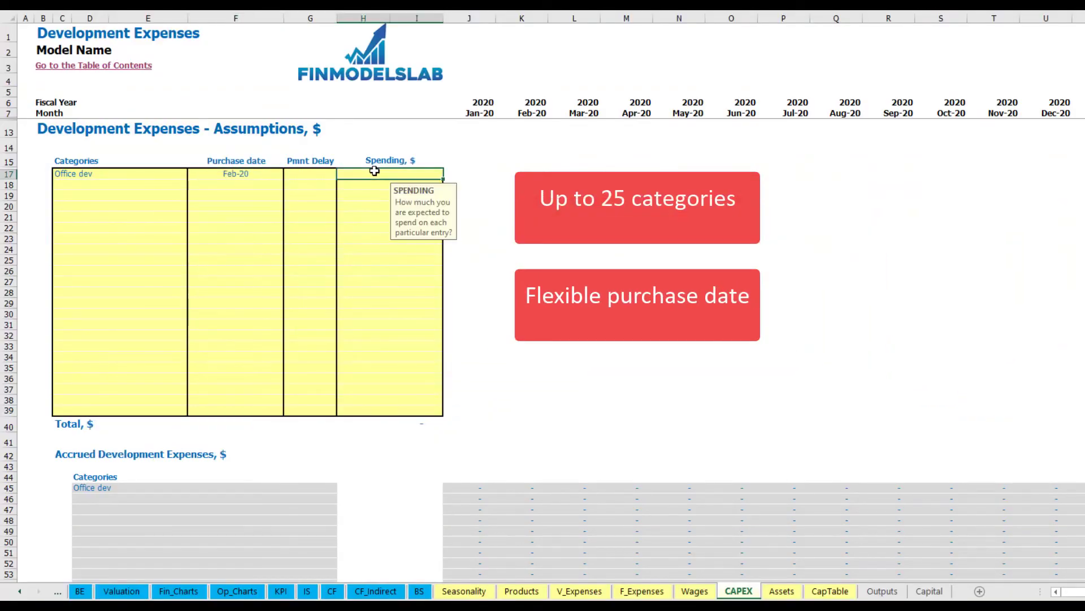
{"action": "type", "text": "10000"}
{"action": "key", "text": "Return"}
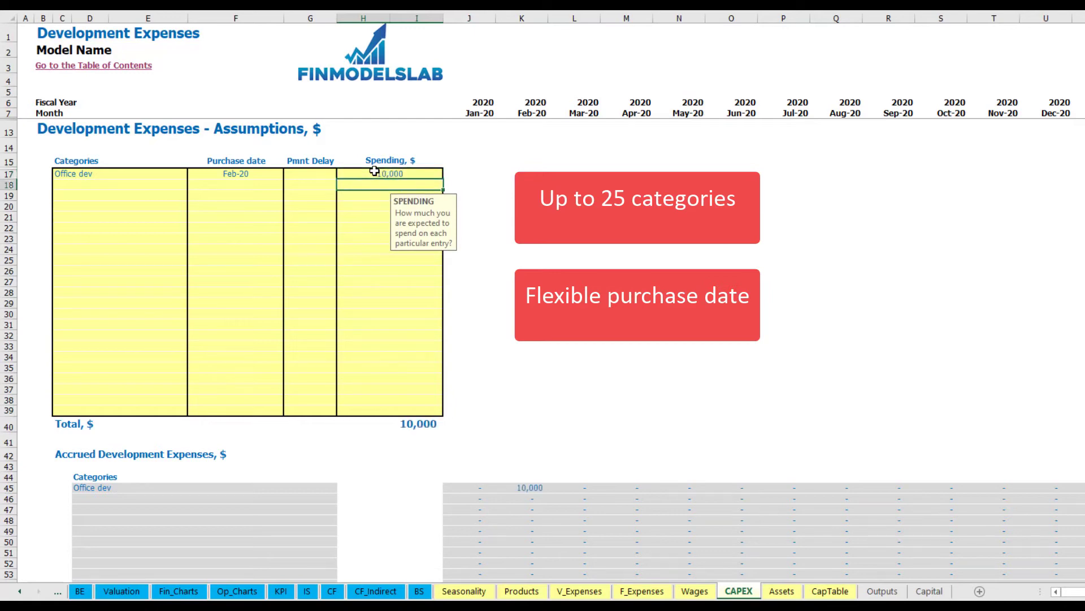
- Set the payment delay of Office dev to 2M
{"action": "left_click", "coordinate": [316, 174]}
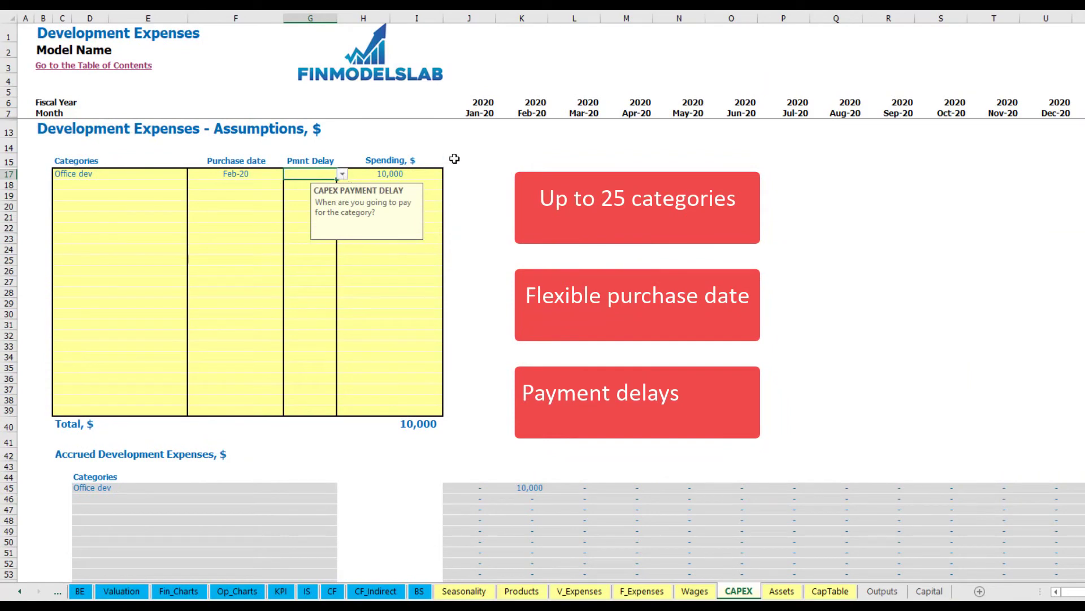
{"action": "left_click", "coordinate": [342, 174]}
{"action": "left_click", "coordinate": [303, 204]}
{"action": "left_click", "coordinate": [574, 206]}
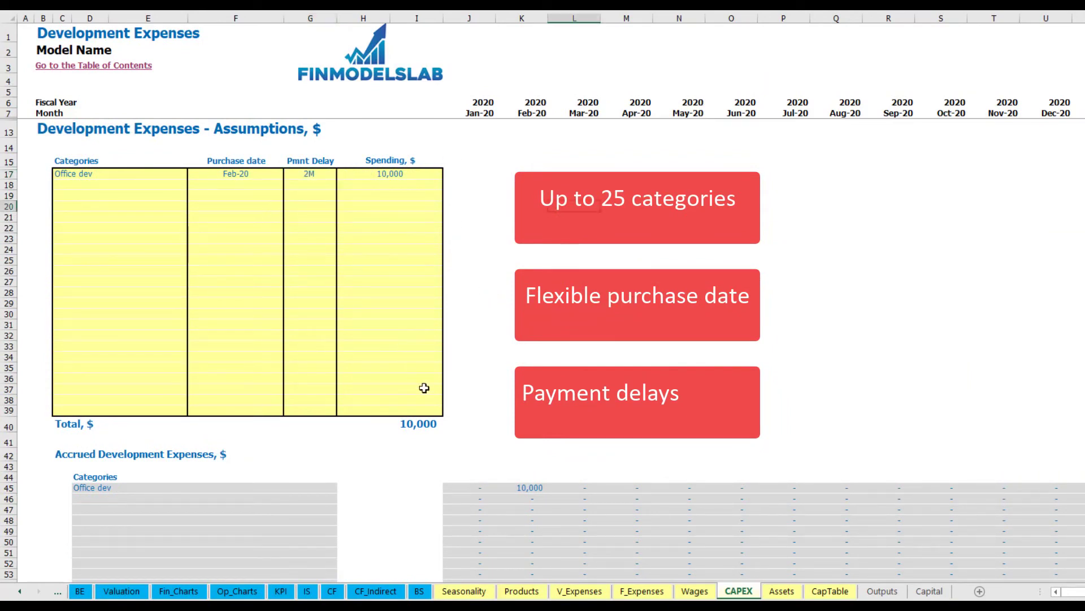
- Check the accrued and paid Office dev amounts and the summary balances of the development expenses
{"action": "left_click", "coordinate": [531, 490]}
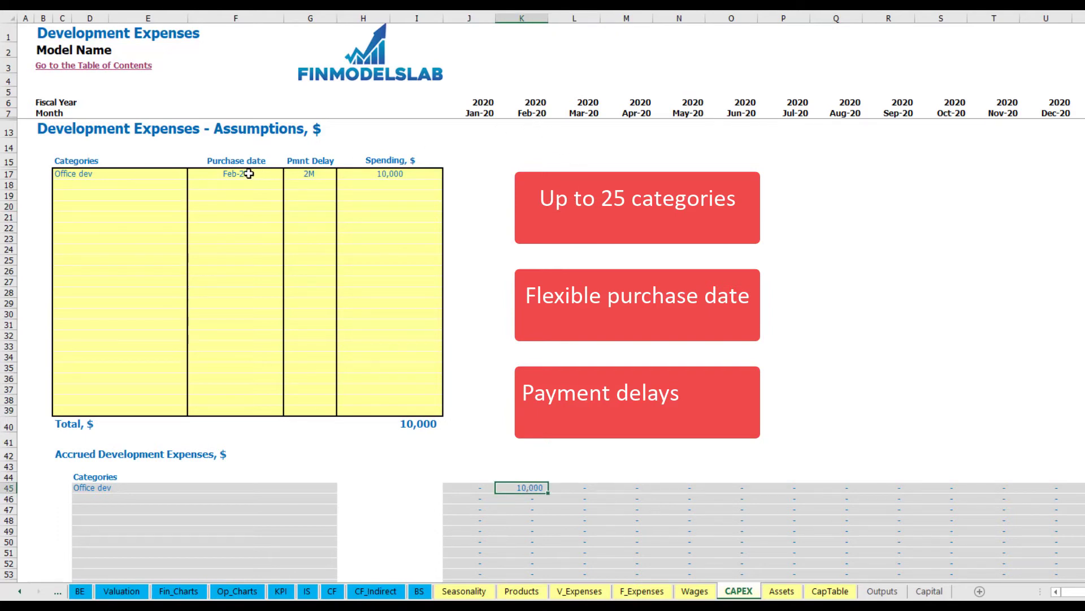
{"action": "scroll", "coordinate": [528, 261], "scroll_direction": "down", "scroll_amount": 6}
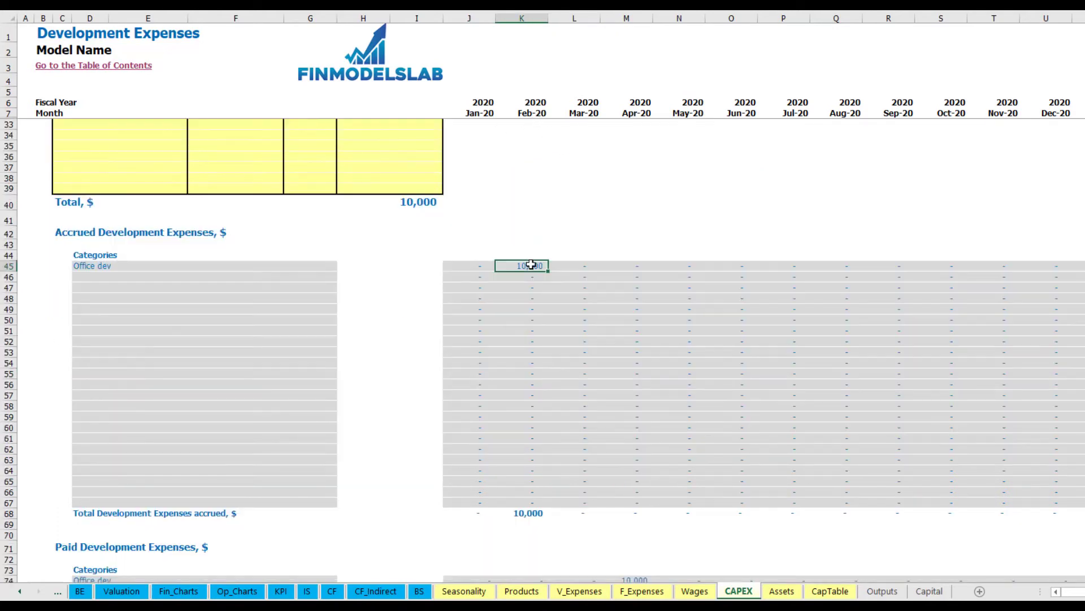
{"action": "scroll", "coordinate": [531, 265], "scroll_direction": "down", "scroll_amount": 3}
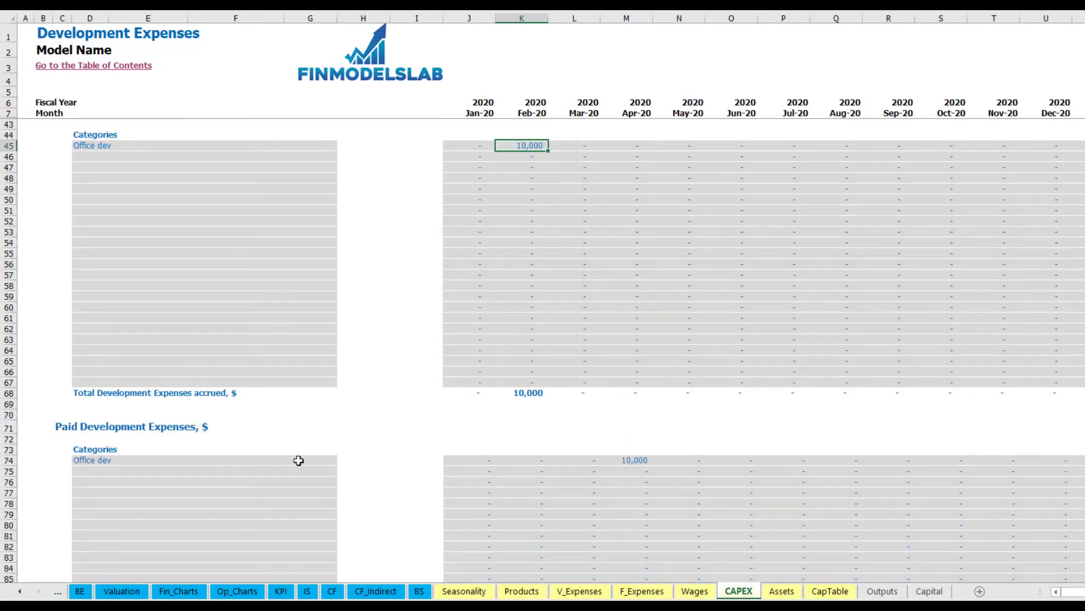
{"action": "left_click", "coordinate": [626, 461]}
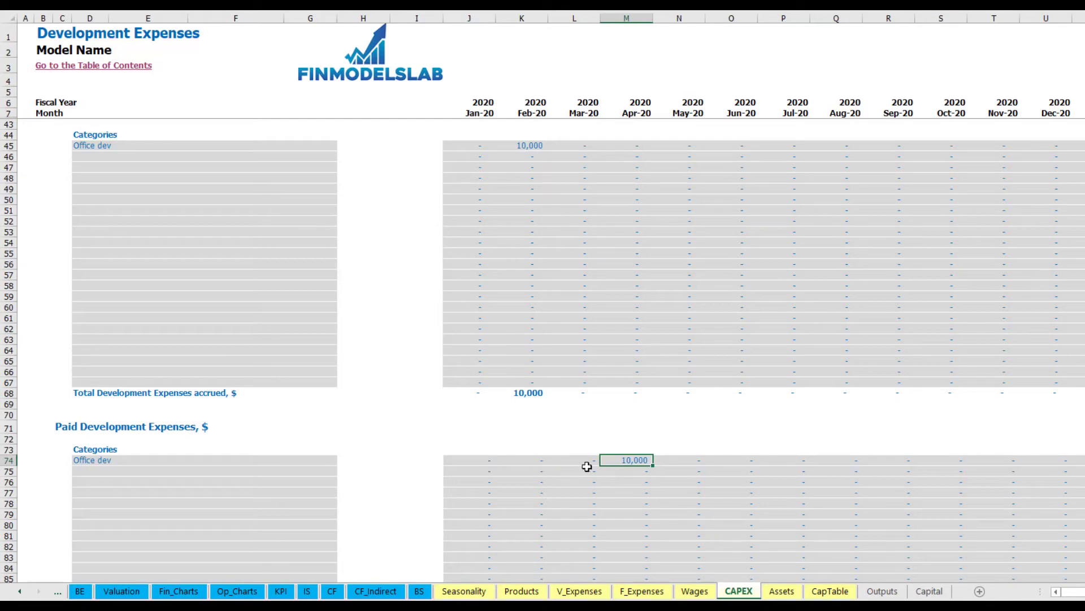
{"action": "scroll", "coordinate": [599, 460], "scroll_direction": "down", "scroll_amount": 13}
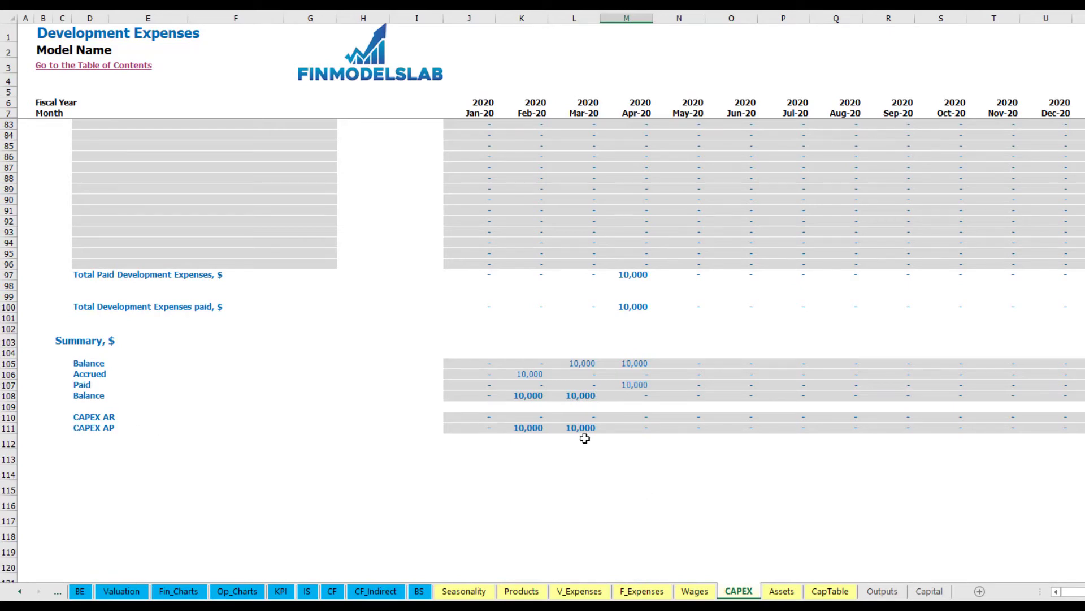
{"action": "scroll", "coordinate": [582, 346], "scroll_direction": "up", "scroll_amount": 20}
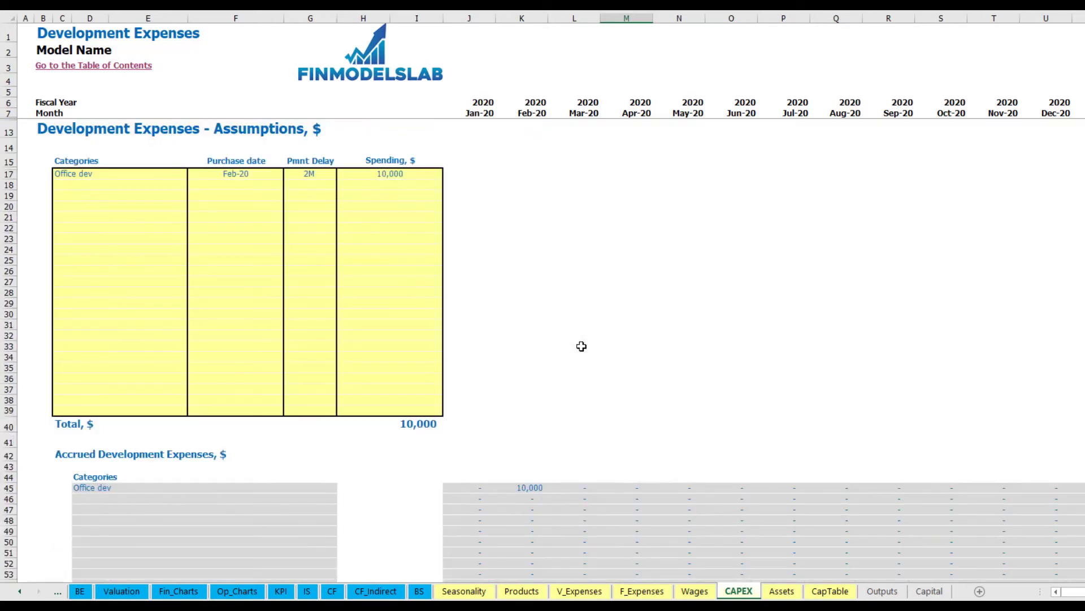
- Add a second development expense category named Other dev exp
{"action": "left_click", "coordinate": [100, 183]}
{"action": "type", "text": "Other de"}
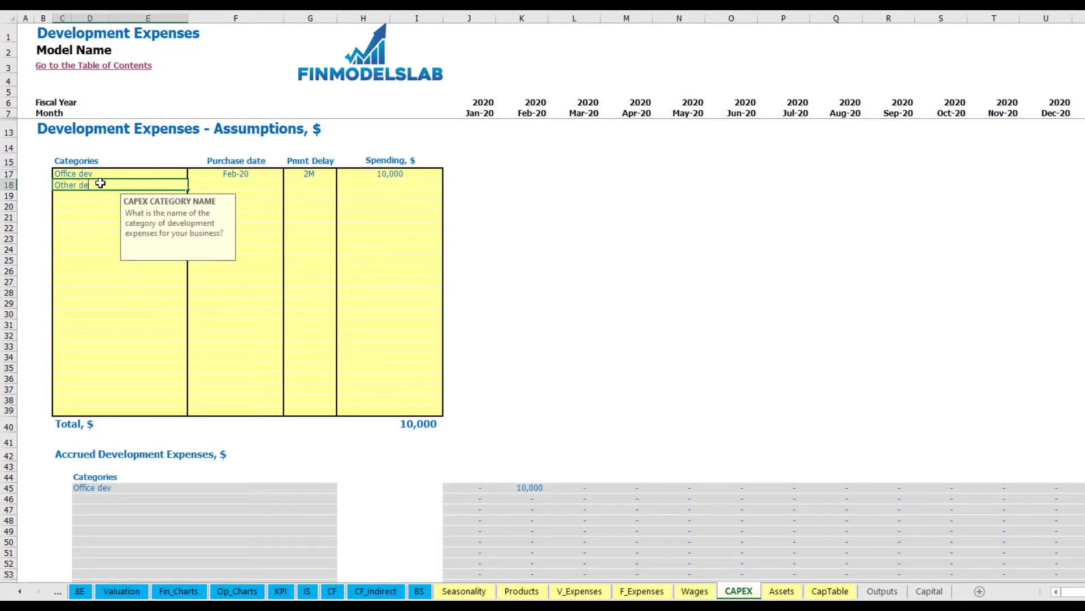
{"action": "type", "text": "v exp"}
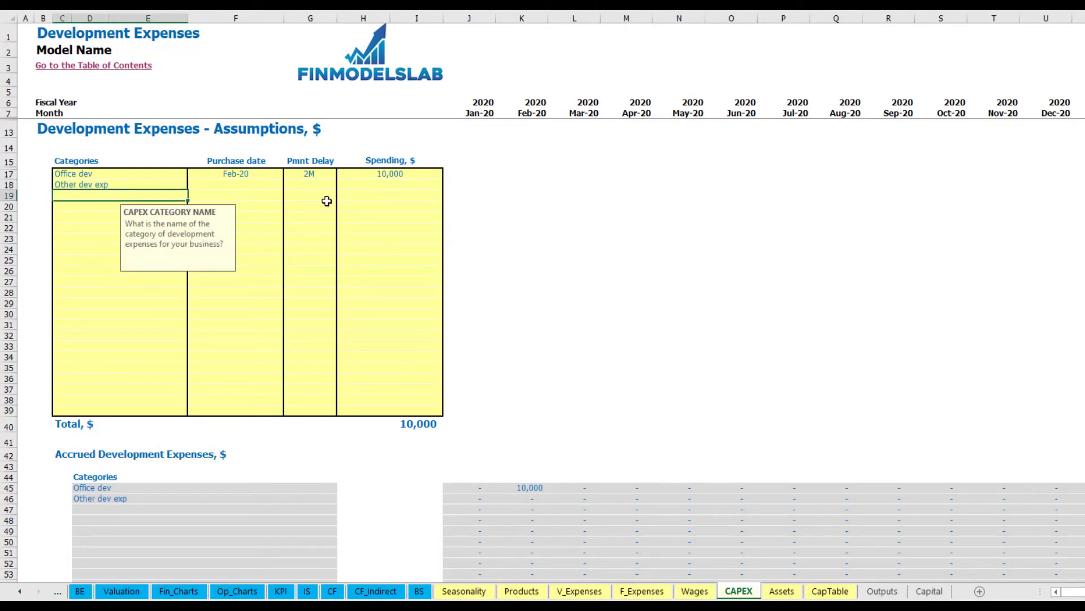
- Give the Other dev exp category a Mar-20 purchase date, spending of 5,000 and a 0M payment delay
{"action": "left_click", "coordinate": [262, 180]}
{"action": "left_click", "coordinate": [289, 185]}
{"action": "left_click", "coordinate": [266, 214]}
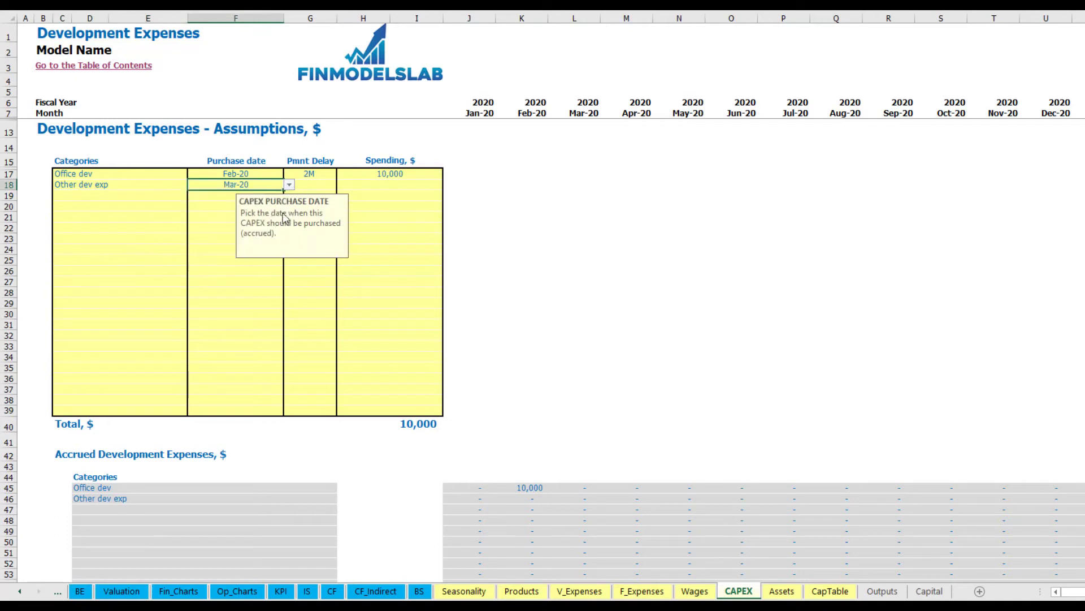
{"action": "left_click", "coordinate": [373, 188]}
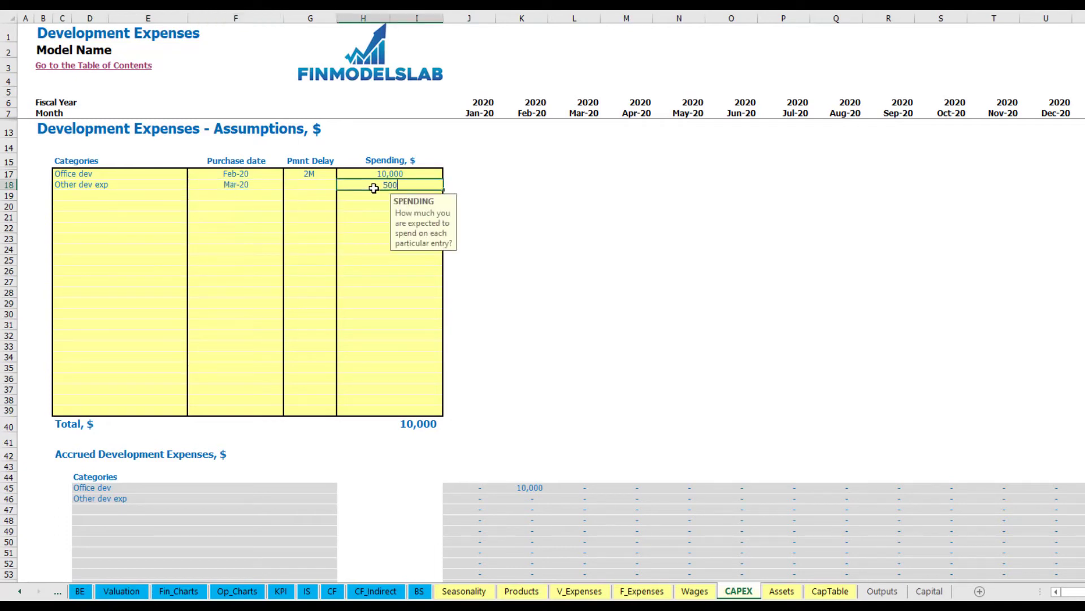
{"action": "key", "text": "Return"}
{"action": "left_click", "coordinate": [322, 186]}
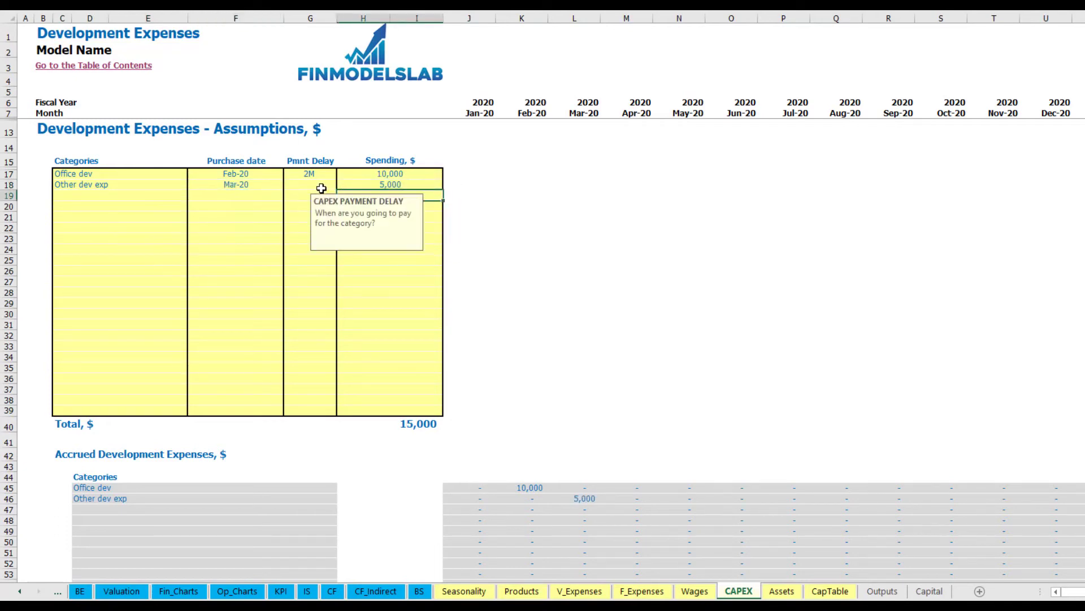
{"action": "left_click", "coordinate": [342, 184]}
{"action": "left_click", "coordinate": [318, 203]}
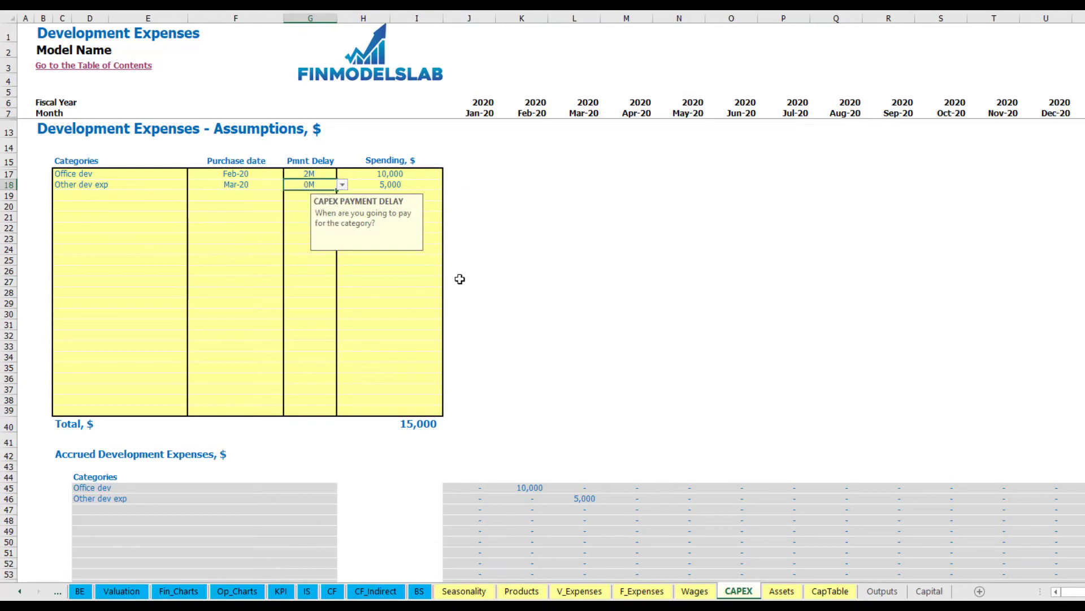
- Check the accrued and paid amounts of Other dev exp in the development expense schedules
{"action": "scroll", "coordinate": [554, 446], "scroll_direction": "down", "scroll_amount": 3}
{"action": "left_click", "coordinate": [586, 384]}
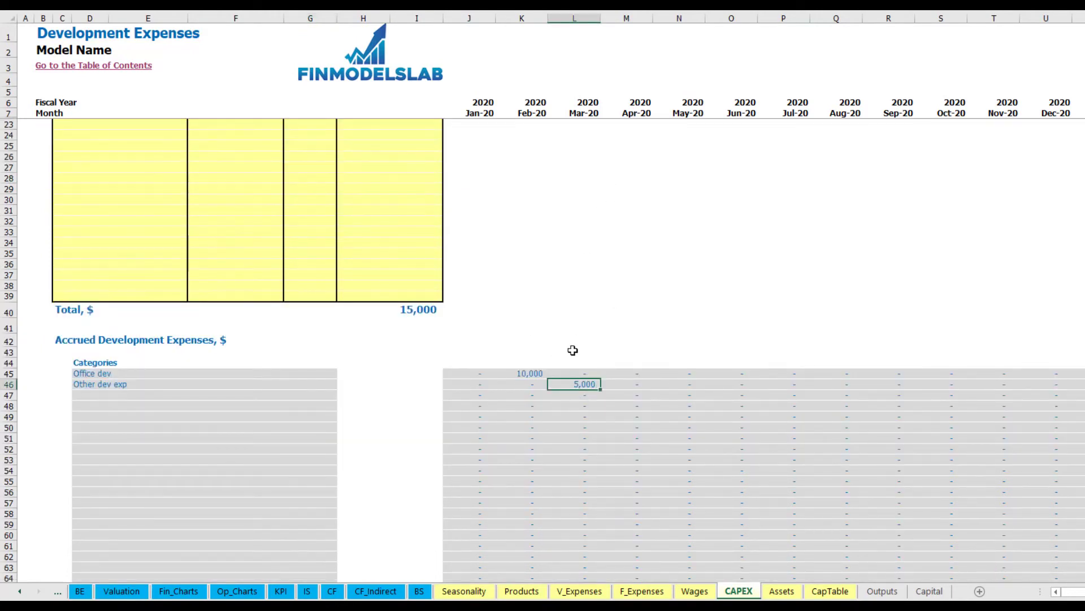
{"action": "scroll", "coordinate": [574, 348], "scroll_direction": "down", "scroll_amount": 10}
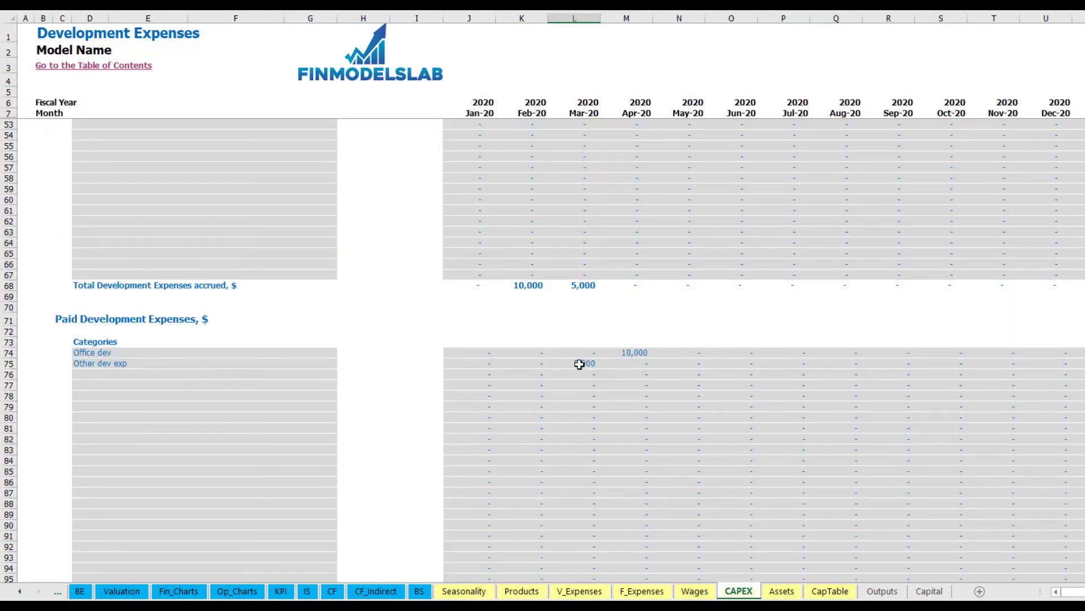
{"action": "scroll", "coordinate": [579, 364], "scroll_direction": "up", "scroll_amount": 13}
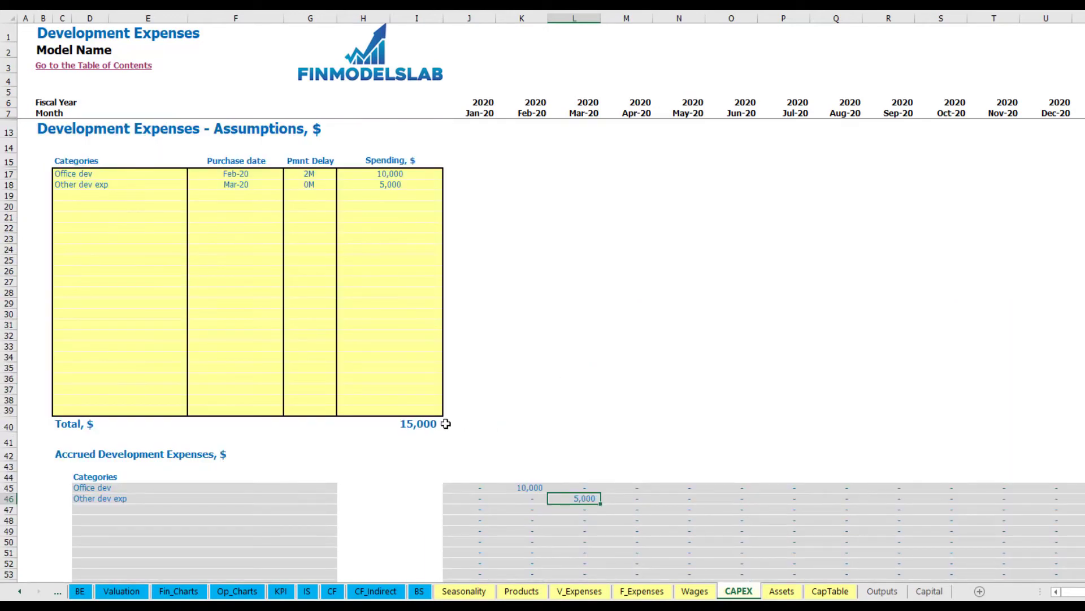
- Examine the capital expenditure, book depreciation and closing net book value of Development Expenses in the book assets calculations
{"action": "left_click", "coordinate": [781, 592]}
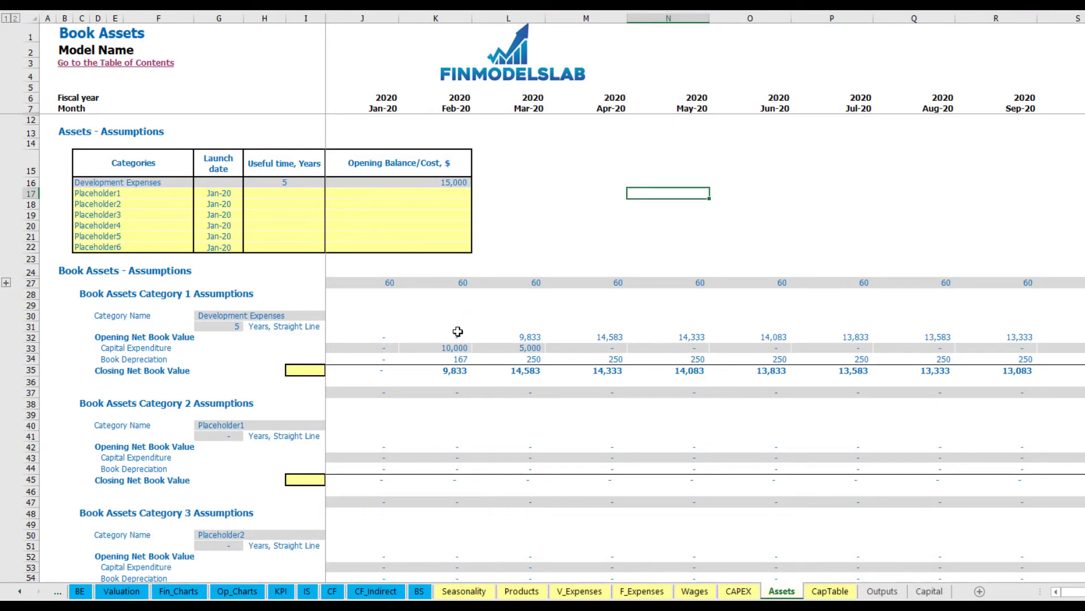
{"action": "left_click", "coordinate": [31, 359]}
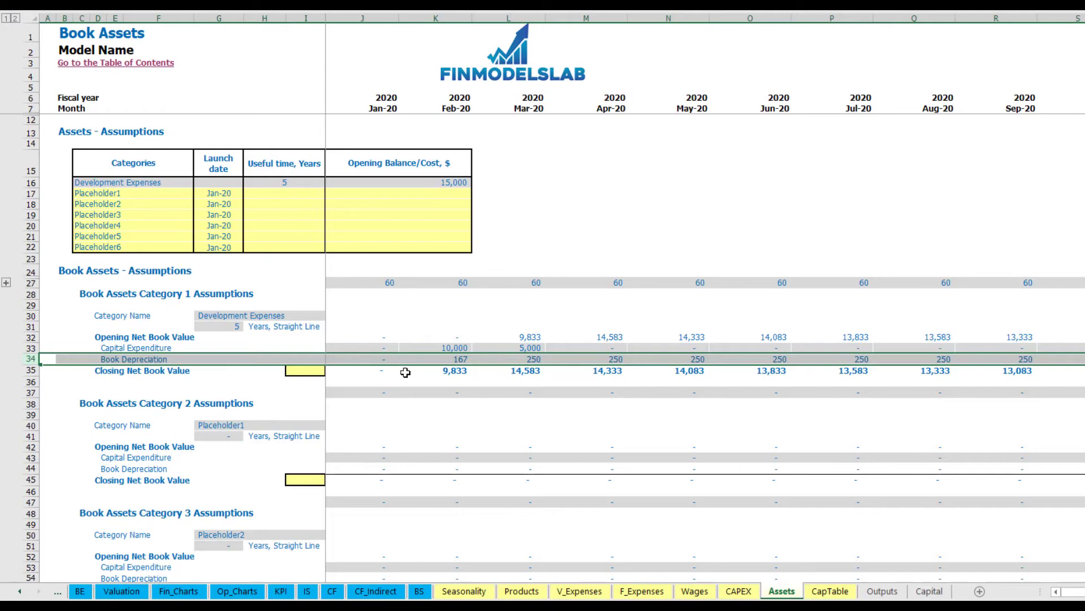
{"action": "left_click_drag", "start_coordinate": [361, 348], "coordinate": [647, 347]}
{"action": "left_click_drag", "start_coordinate": [379, 374], "coordinate": [717, 374]}
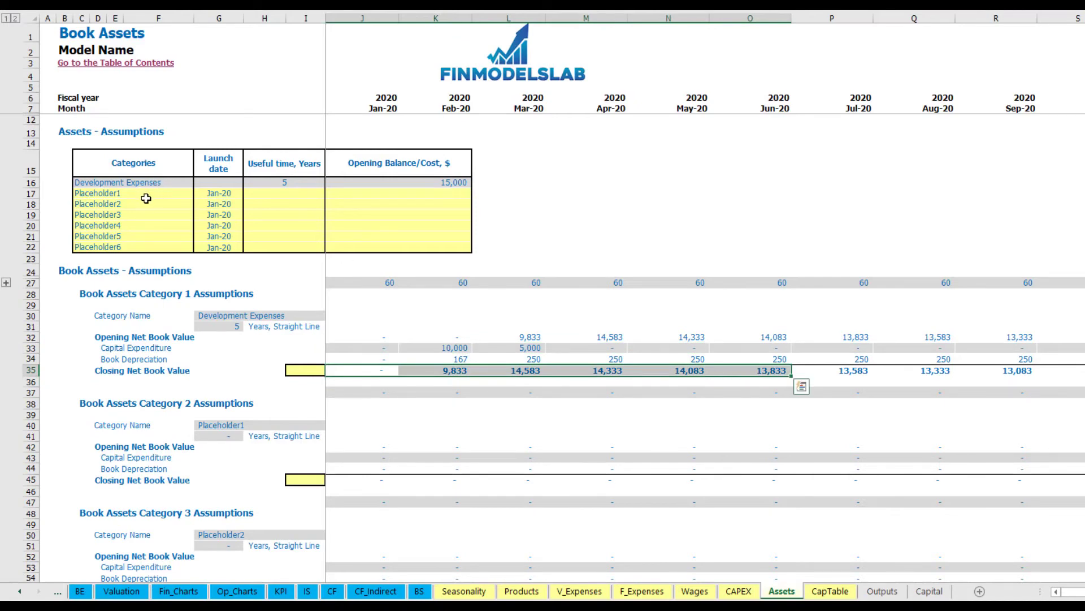
- Rename the asset category Placeholder1 as Other assets, with a useful time of 10 years and an opening balance of 25,000
{"action": "left_click", "coordinate": [149, 190]}
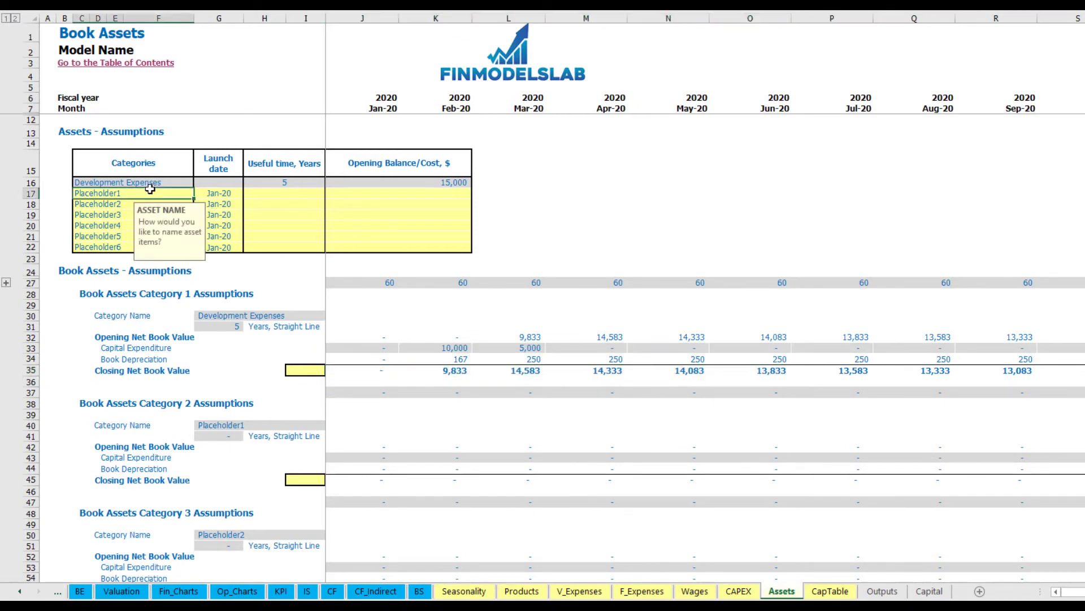
{"action": "type", "text": "Other assets"}
{"action": "key", "text": "Return"}
{"action": "left_click", "coordinate": [313, 192]}
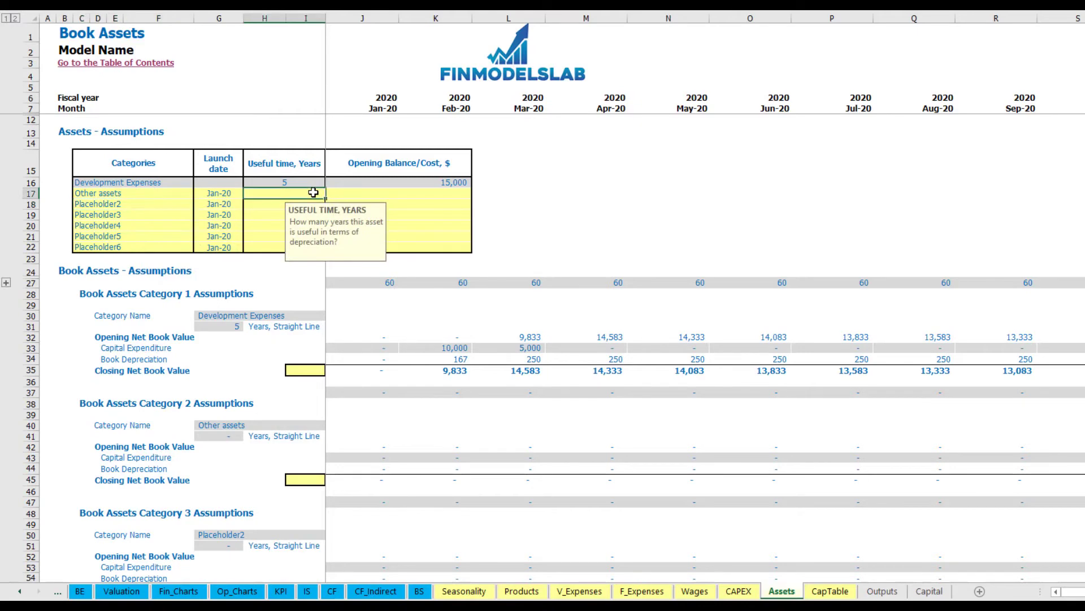
{"action": "left_click", "coordinate": [402, 194]}
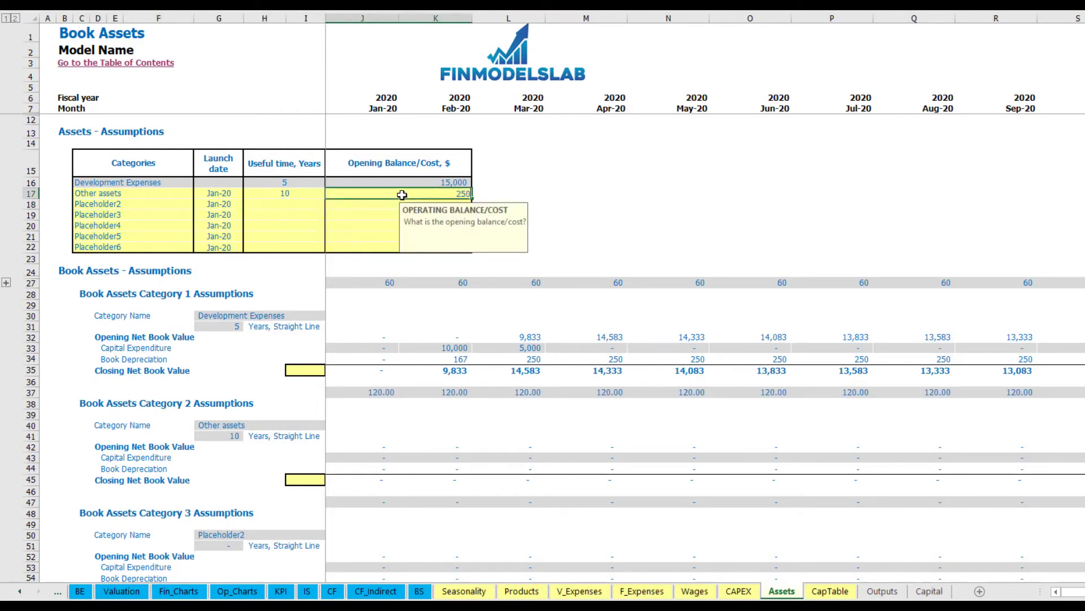
{"action": "type", "text": "25,000"}
{"action": "key", "text": "Return"}
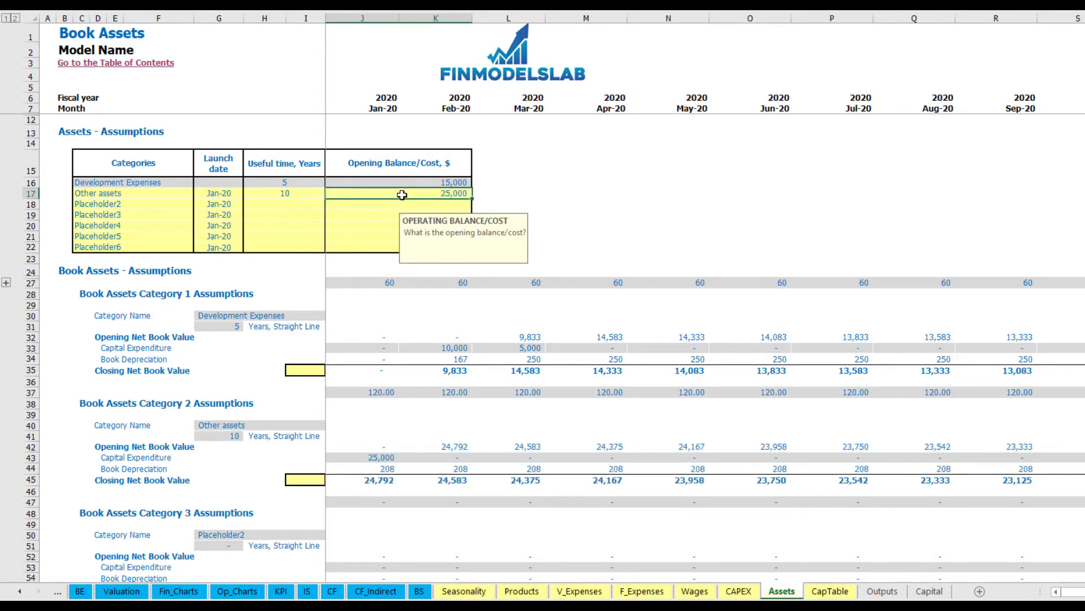
- Set the launch date of Other assets to Apr-20
{"action": "left_click", "coordinate": [242, 193]}
{"action": "left_click", "coordinate": [247, 192]}
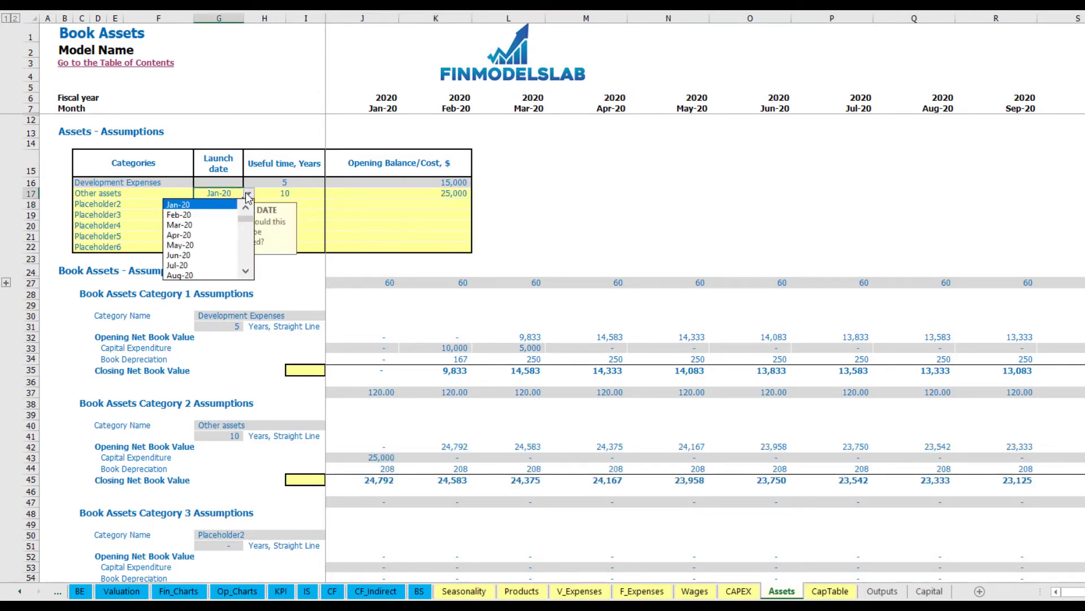
{"action": "left_click", "coordinate": [222, 236]}
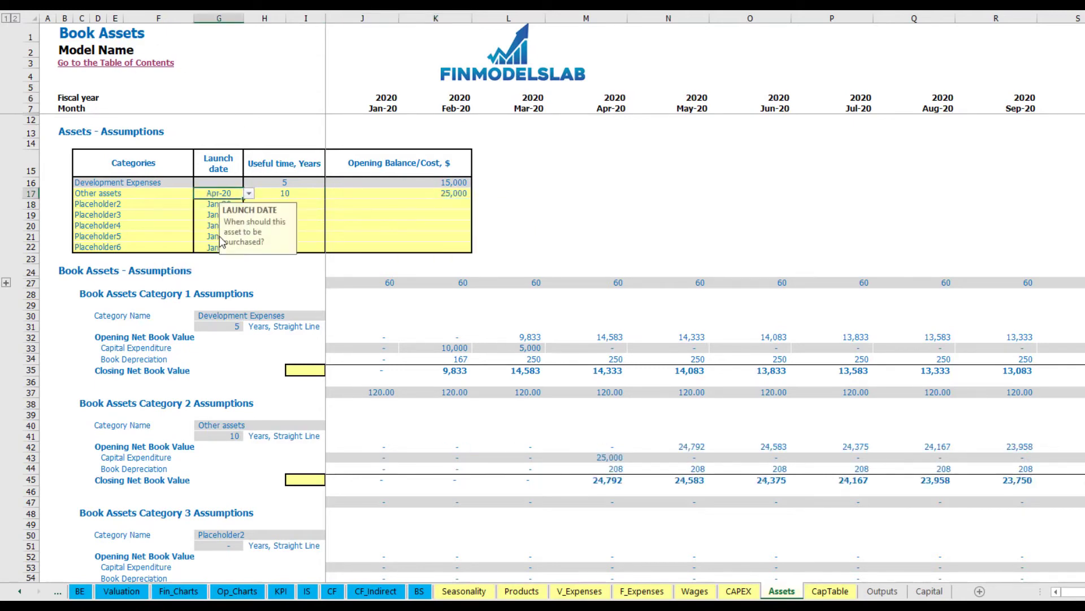
- Check the capital expenditure, monthly book depreciation and closing net book value of Other assets
{"action": "left_click", "coordinate": [611, 458]}
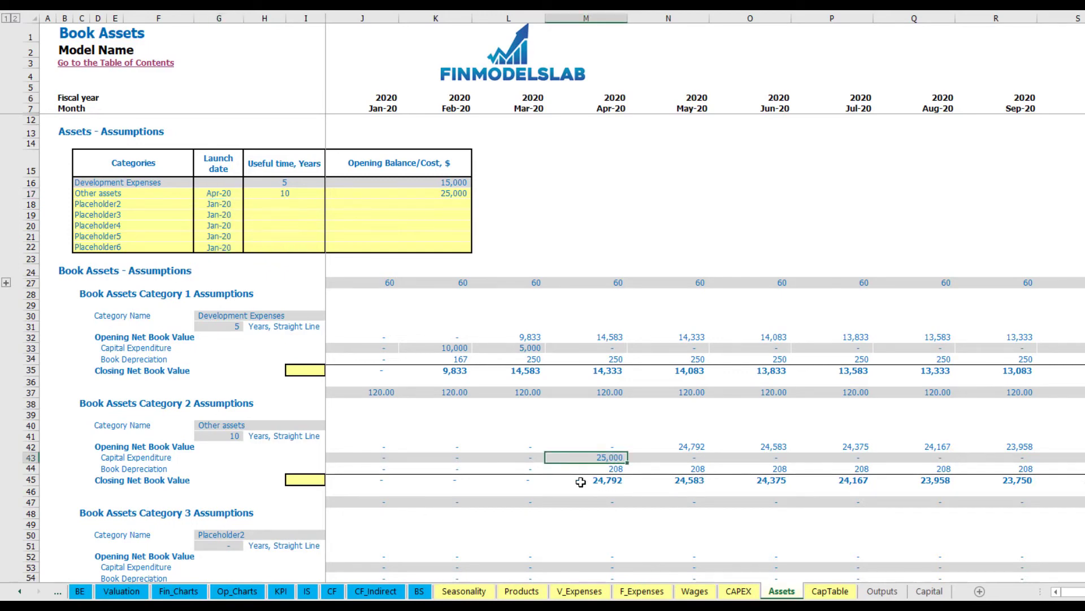
{"action": "left_click_drag", "start_coordinate": [616, 467], "coordinate": [835, 466]}
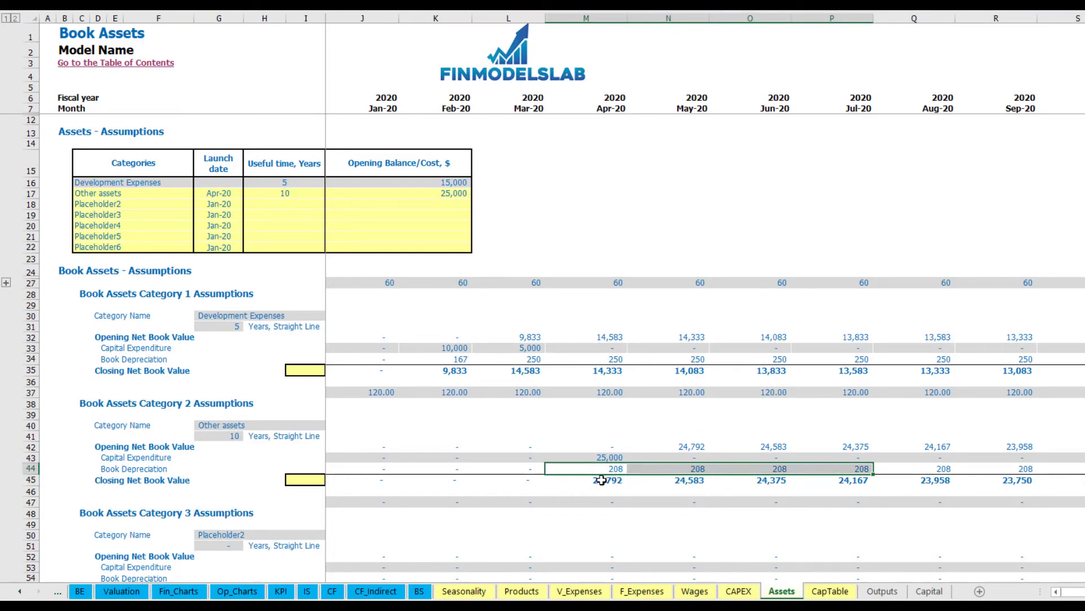
{"action": "left_click_drag", "start_coordinate": [615, 479], "coordinate": [885, 478]}
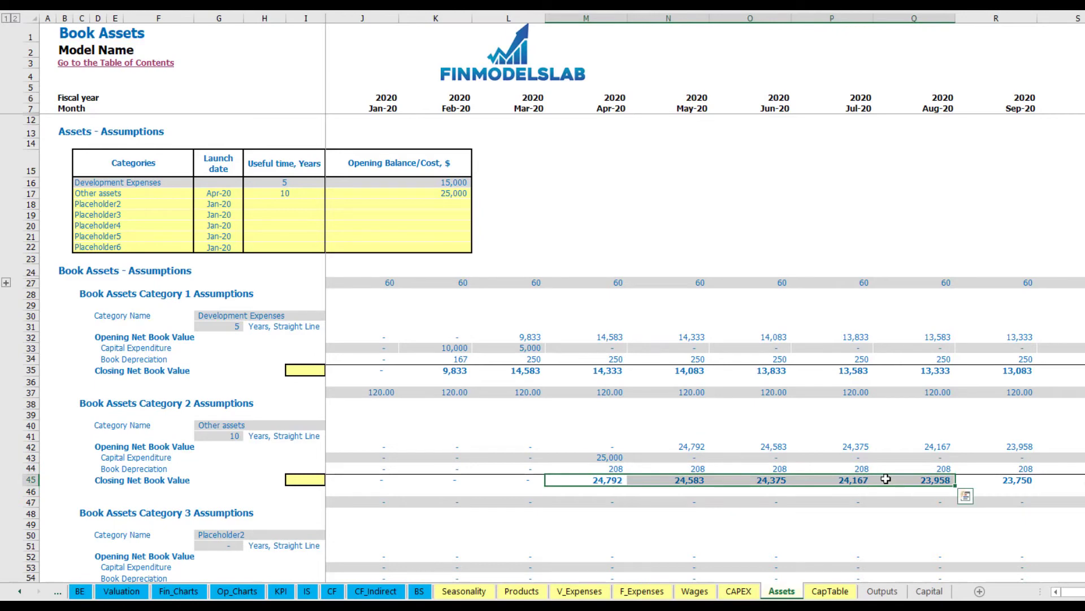
- Review the effect of the assets on the income statement, cash flow statement, and the balance sheet's Fixed Assets, CAPEX Prepayment and CAPEX Payable
{"action": "left_click", "coordinate": [307, 591]}
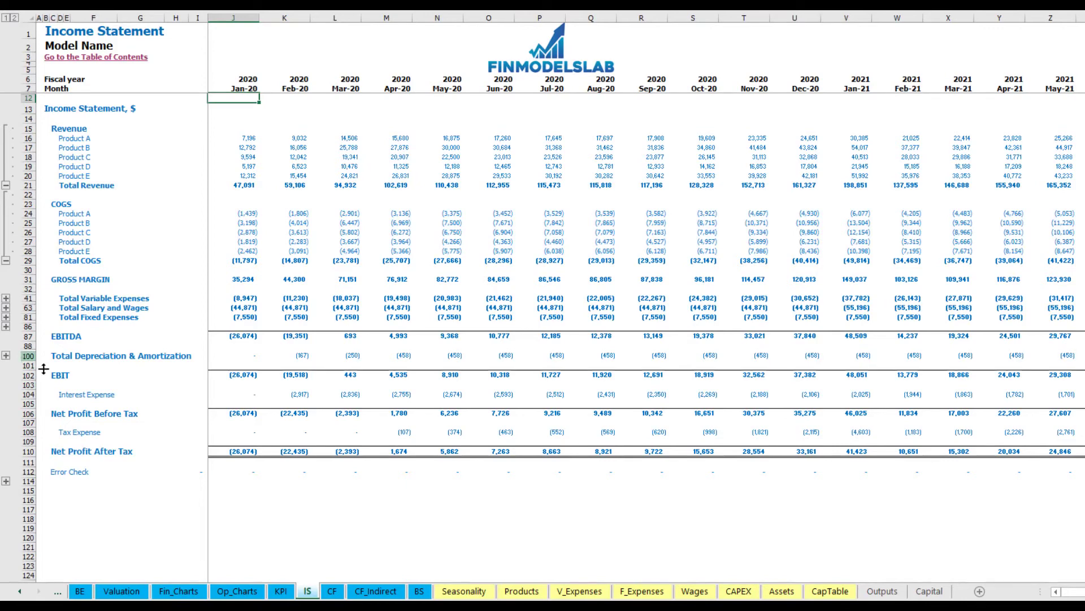
{"action": "left_click", "coordinate": [324, 593]}
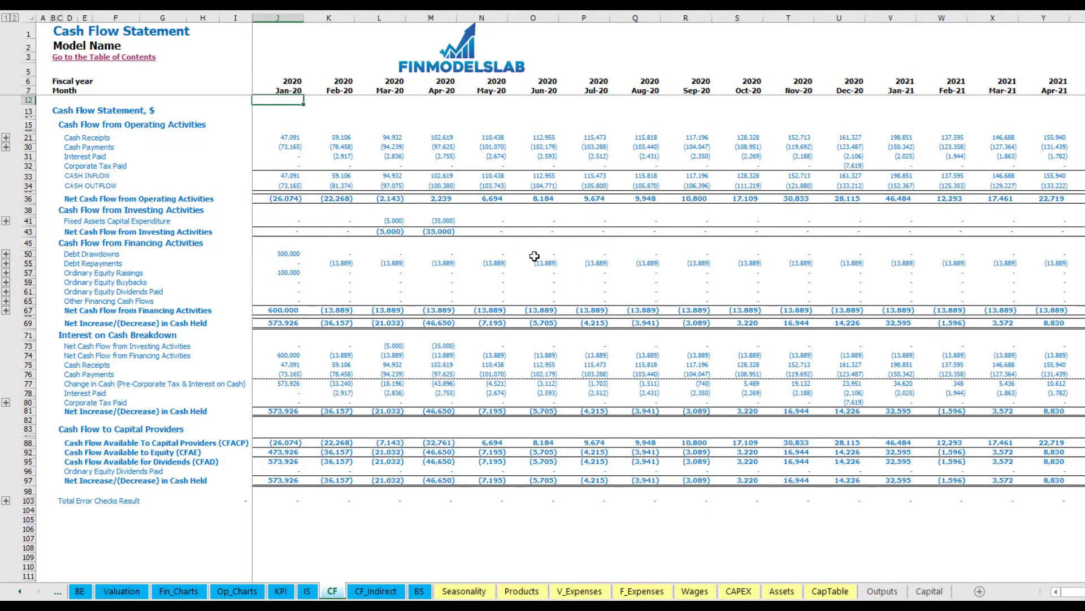
{"action": "left_click", "coordinate": [419, 591]}
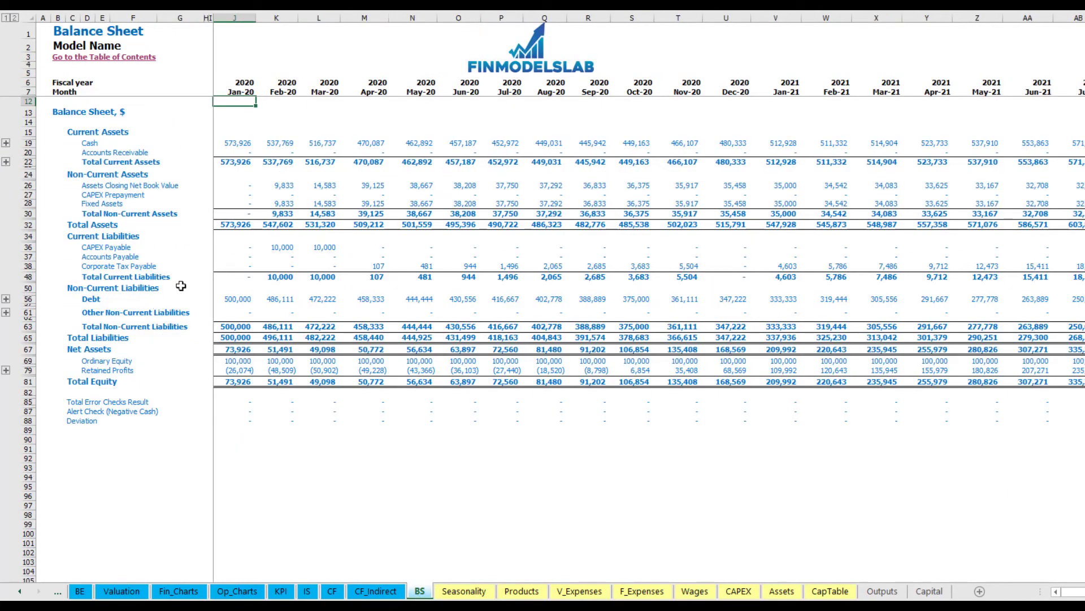
{"action": "left_click", "coordinate": [29, 203]}
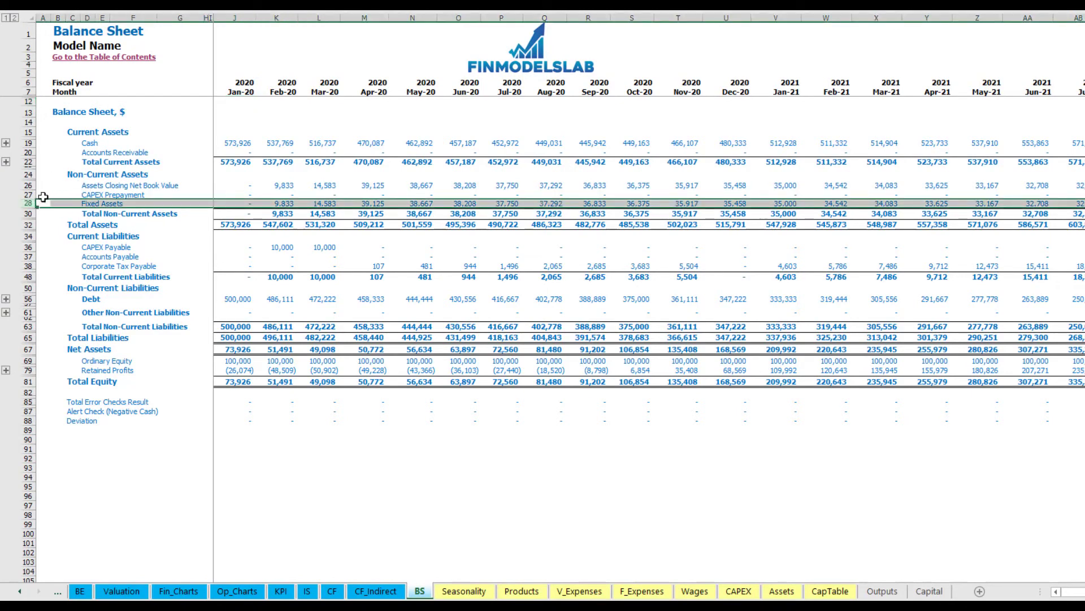
{"action": "left_click", "coordinate": [23, 195]}
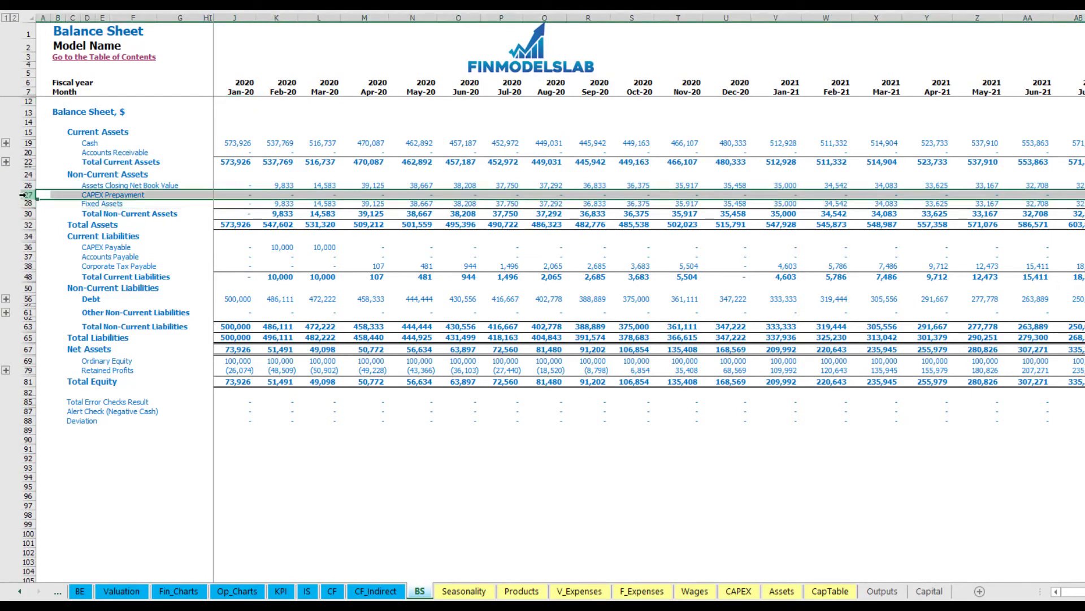
{"action": "left_click", "coordinate": [27, 247]}
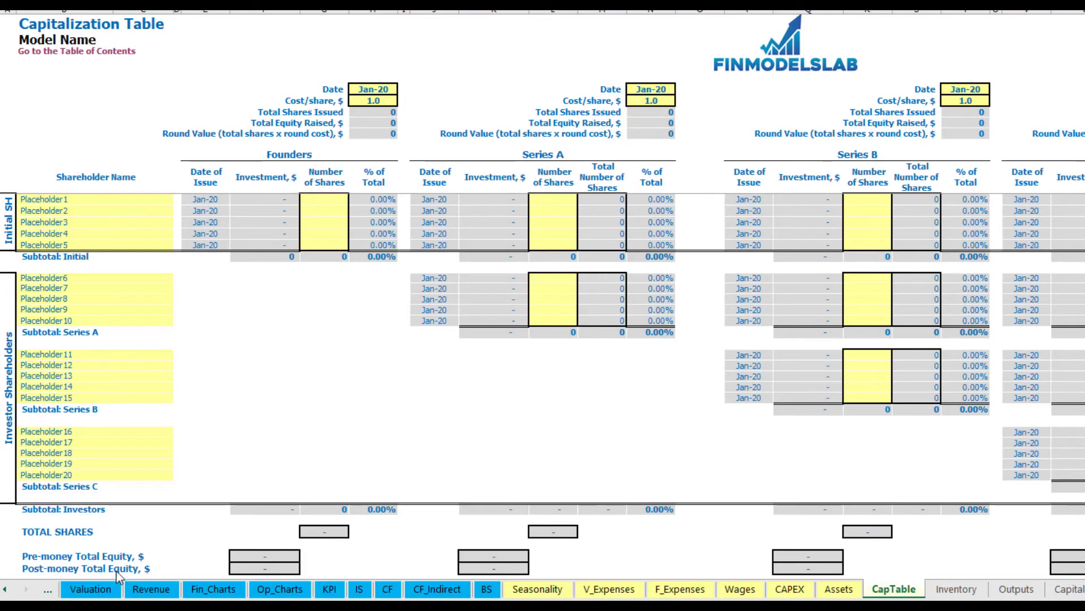
- Name the first two initial shareholders in the capitalization table Founder 1 and Founder 2
{"action": "left_click", "coordinate": [48, 197]}
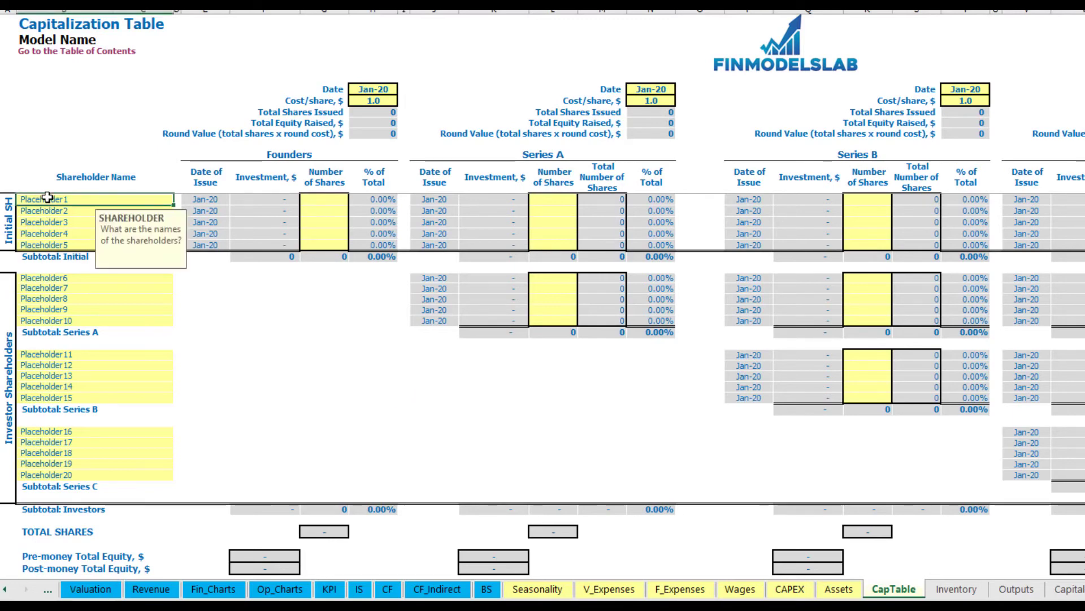
{"action": "type", "text": "Founder 1"}
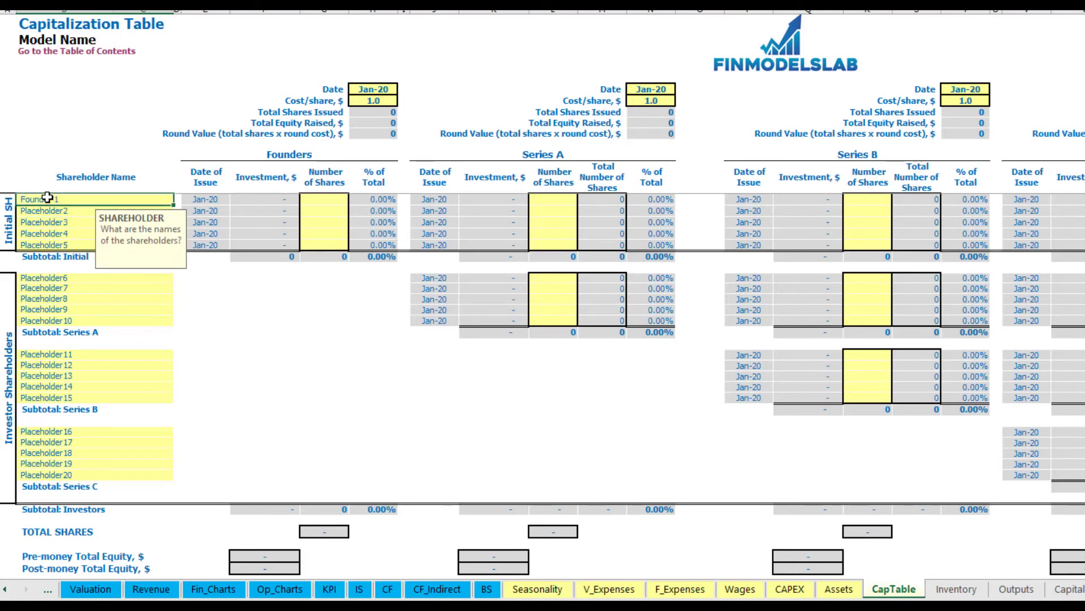
{"action": "key", "text": "Return"}
{"action": "key", "text": "ctrl+d"}
{"action": "key", "text": "F2"}
{"action": "key", "text": "BackSpace"}
{"action": "type", "text": "2"}
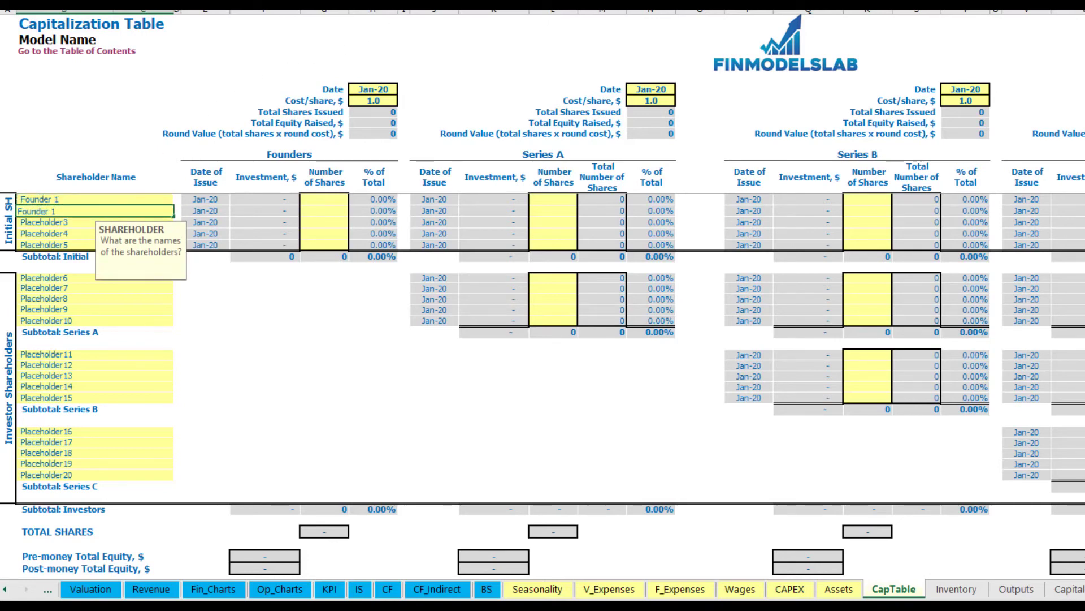
{"action": "key", "text": "Return"}
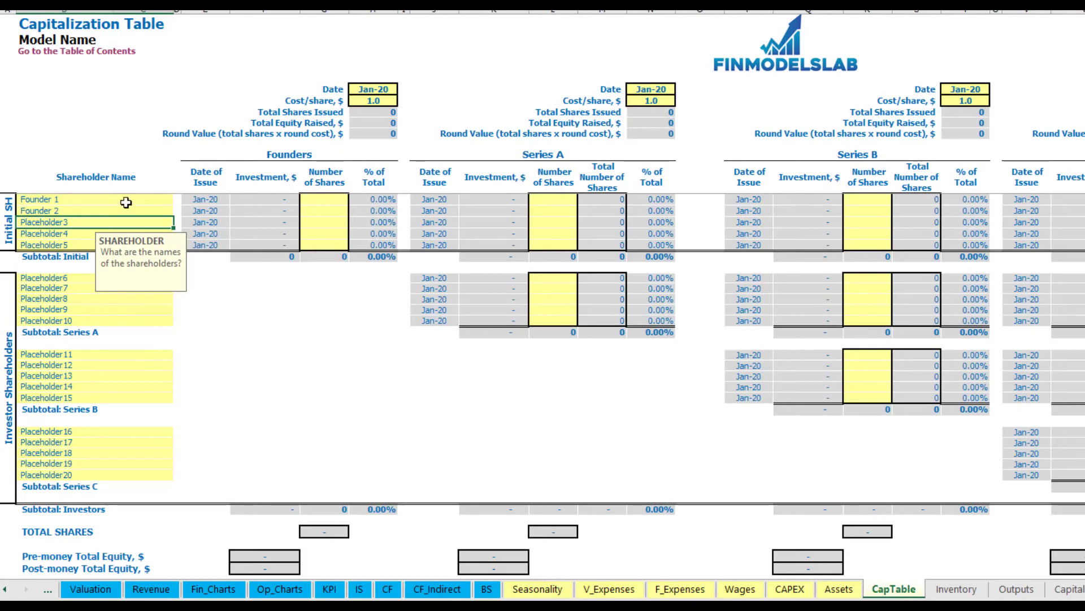
- Issue 10,000 shares to Founder 1 and 20,000 shares to Founder 2 in the Founders round
{"action": "key", "text": "Up"}
{"action": "key", "text": "Up"}
{"action": "left_click", "coordinate": [326, 199]}
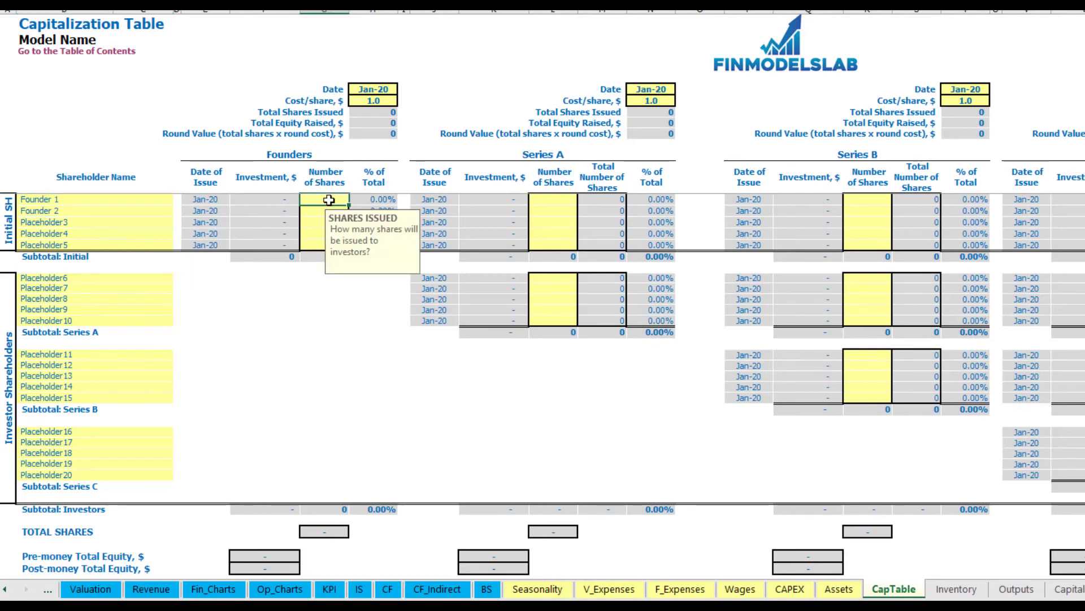
{"action": "type", "text": "10,000"}
{"action": "key", "text": "Return"}
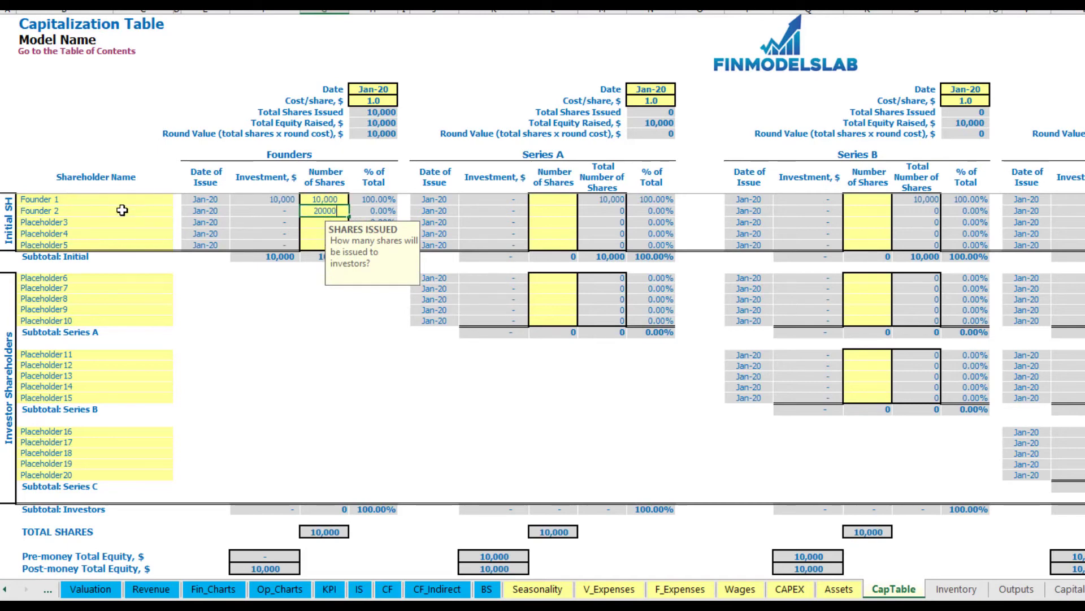
{"action": "type", "text": "20000"}
{"action": "key", "text": "Return"}
- Set the Founders round's cost per share to 2 and its closing date to Feb-20
{"action": "left_click", "coordinate": [373, 91]}
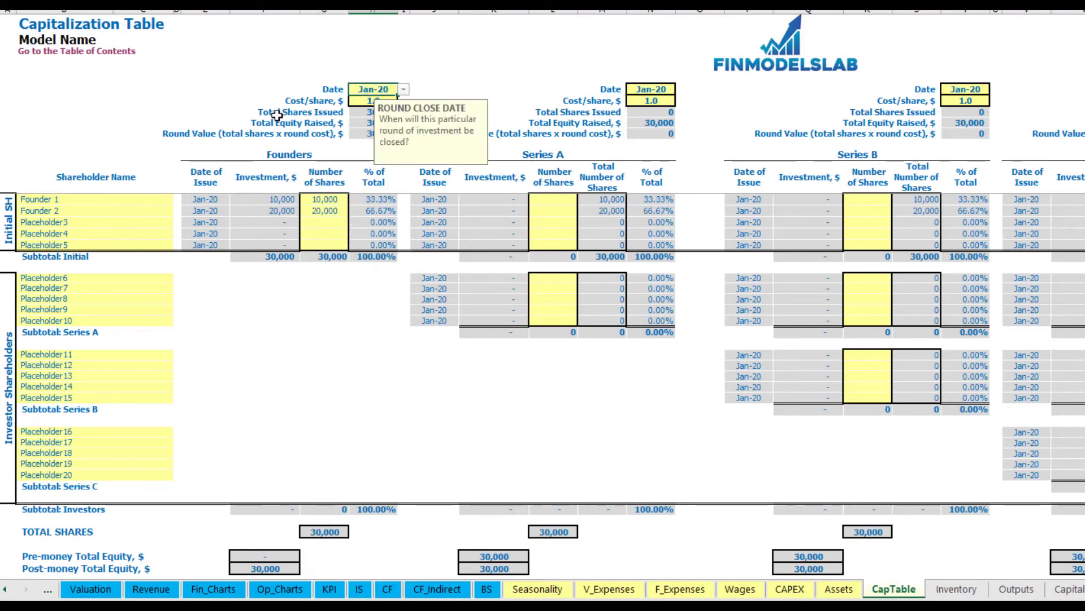
{"action": "left_click", "coordinate": [360, 102]}
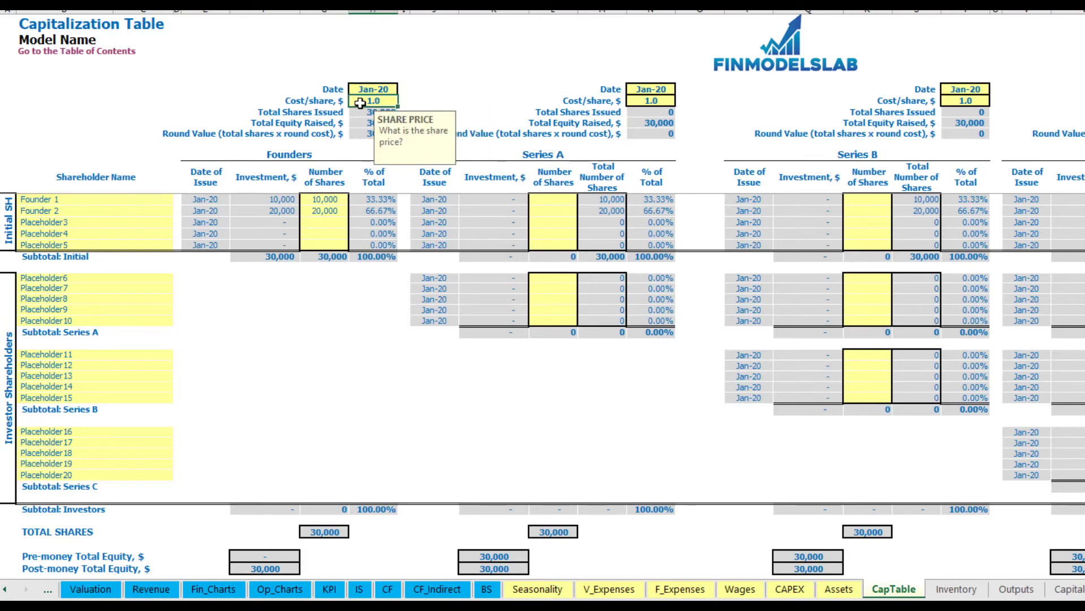
{"action": "type", "text": "2"}
{"action": "key", "text": "Return"}
{"action": "left_click", "coordinate": [368, 90]}
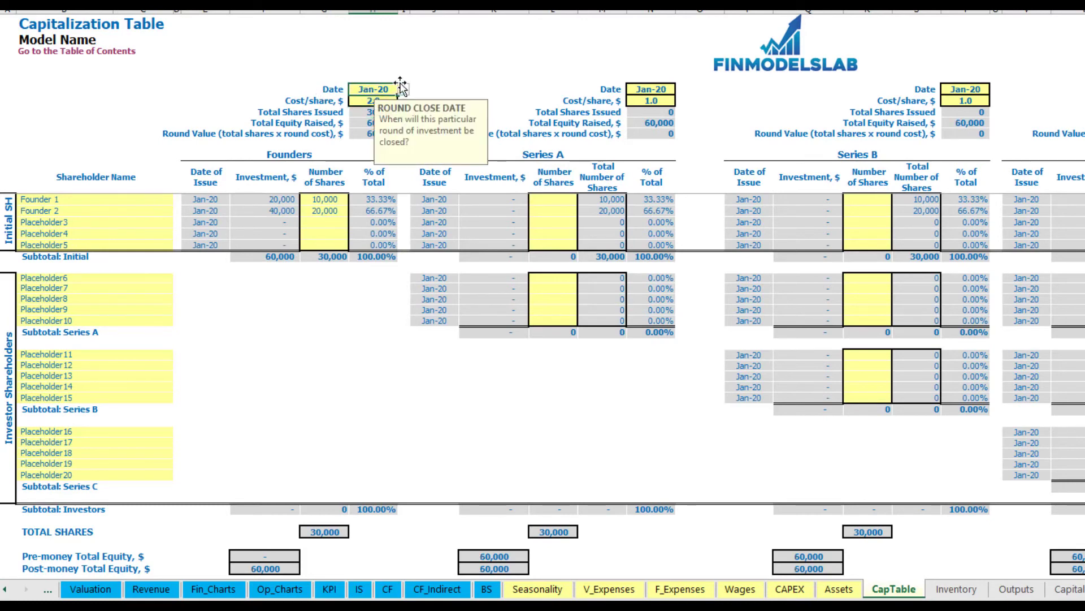
{"action": "left_click", "coordinate": [403, 89]}
{"action": "left_click", "coordinate": [363, 111]}
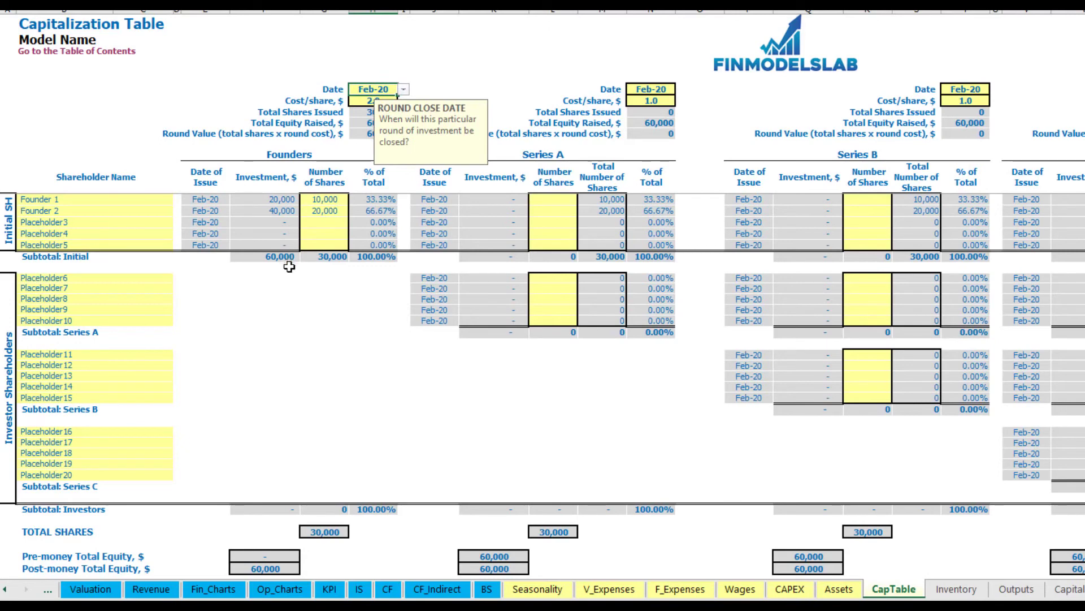
- Review the Founders round's investment amounts, post-money total equity and ownership percentages in the capitalization table
{"action": "left_click", "coordinate": [274, 200]}
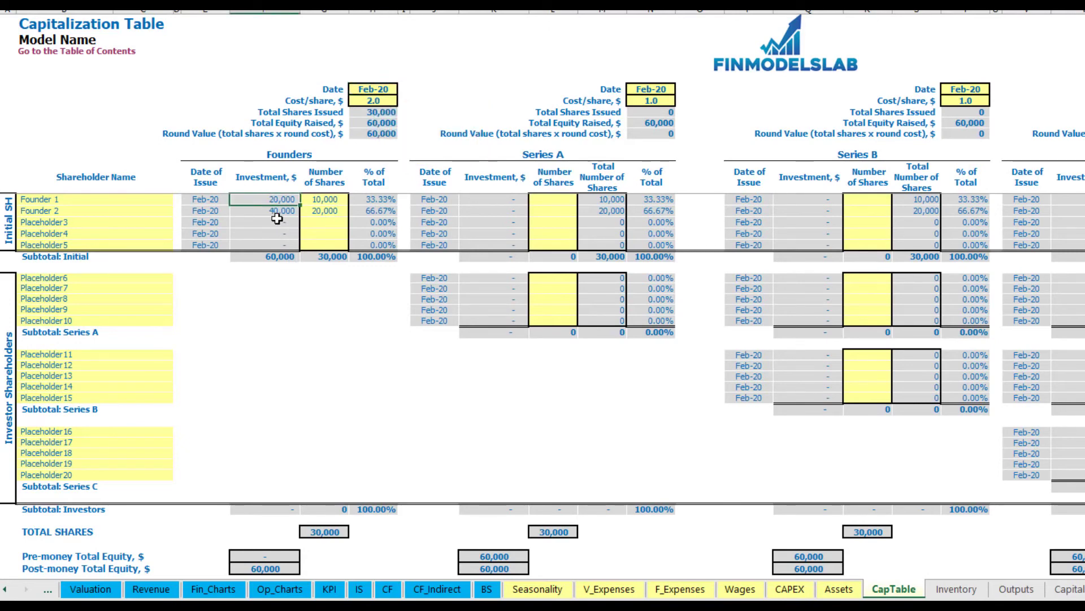
{"action": "left_click", "coordinate": [267, 209]}
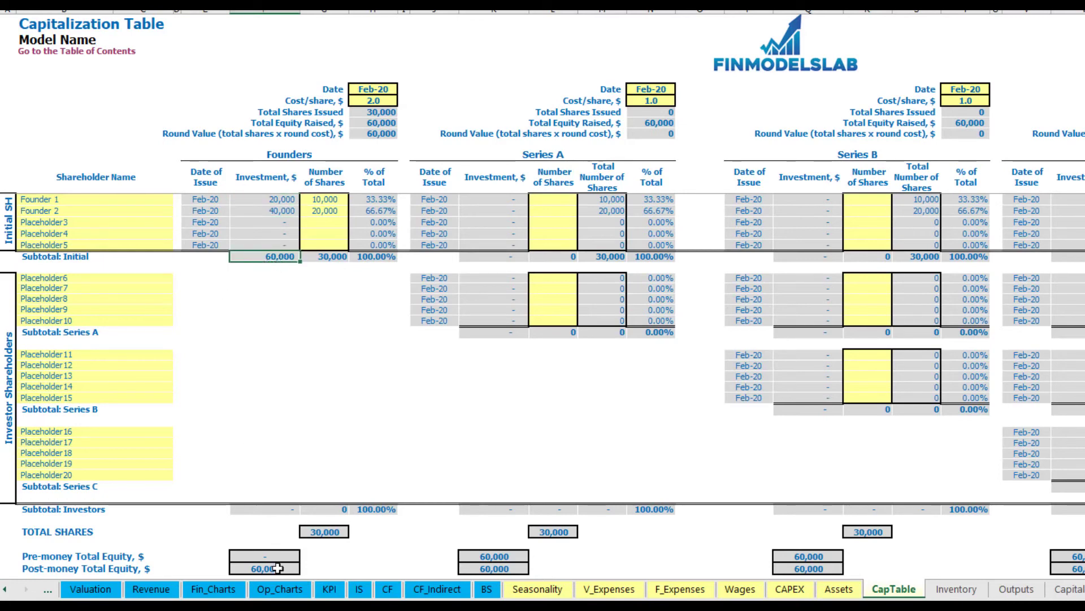
{"action": "left_click", "coordinate": [7, 569]}
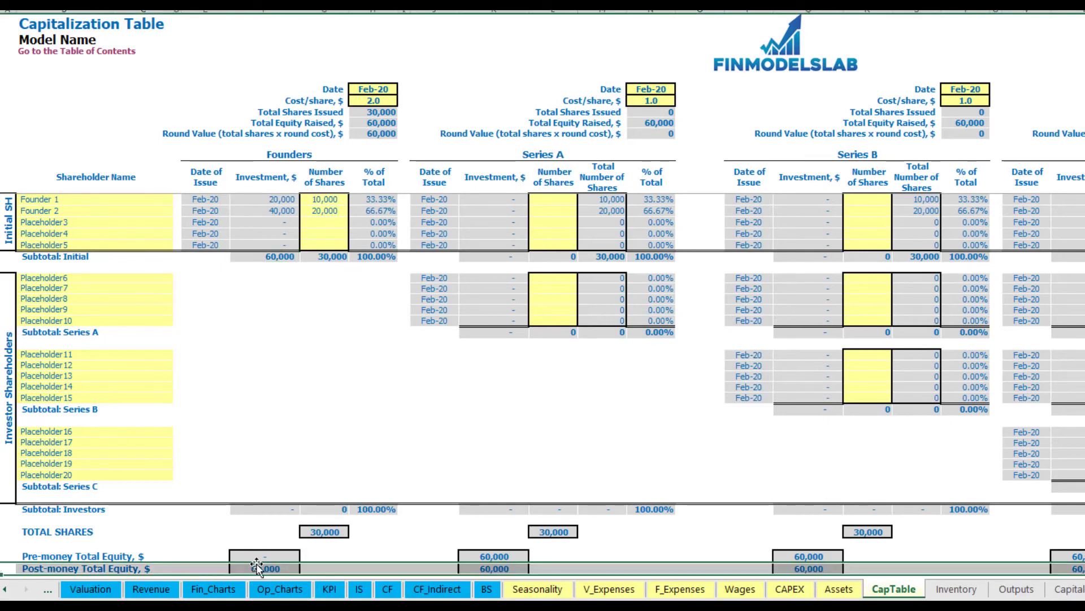
{"action": "left_click", "coordinate": [377, 201]}
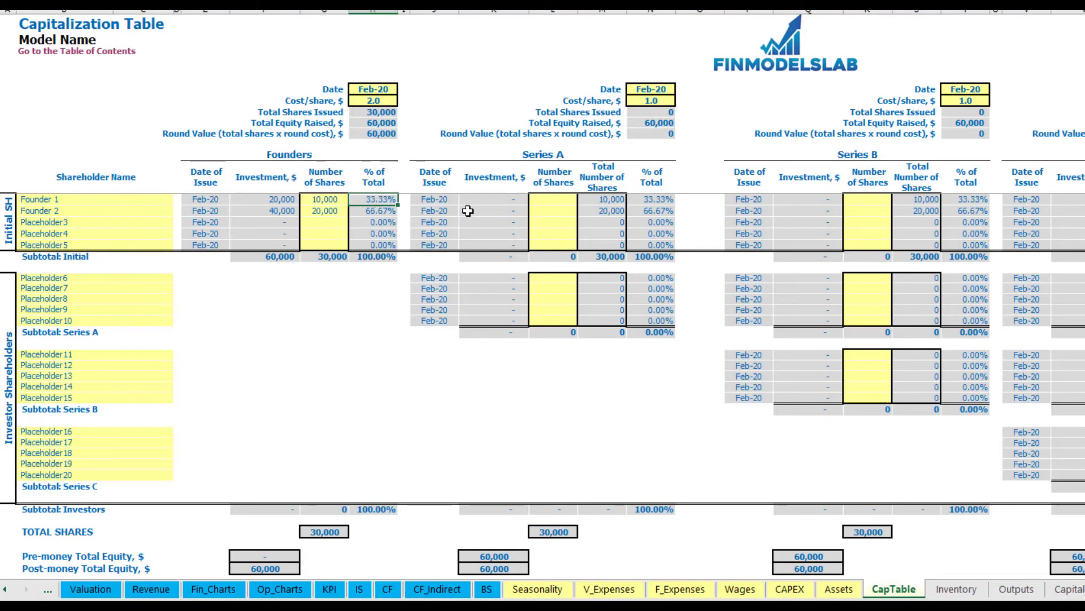
- Name the first Series A investor shareholder Investor 1
{"action": "left_click", "coordinate": [569, 159]}
{"action": "left_click", "coordinate": [73, 280]}
{"action": "key", "text": "BackSpace"}
{"action": "type", "text": "Investor 1"}
{"action": "key", "text": "Return"}
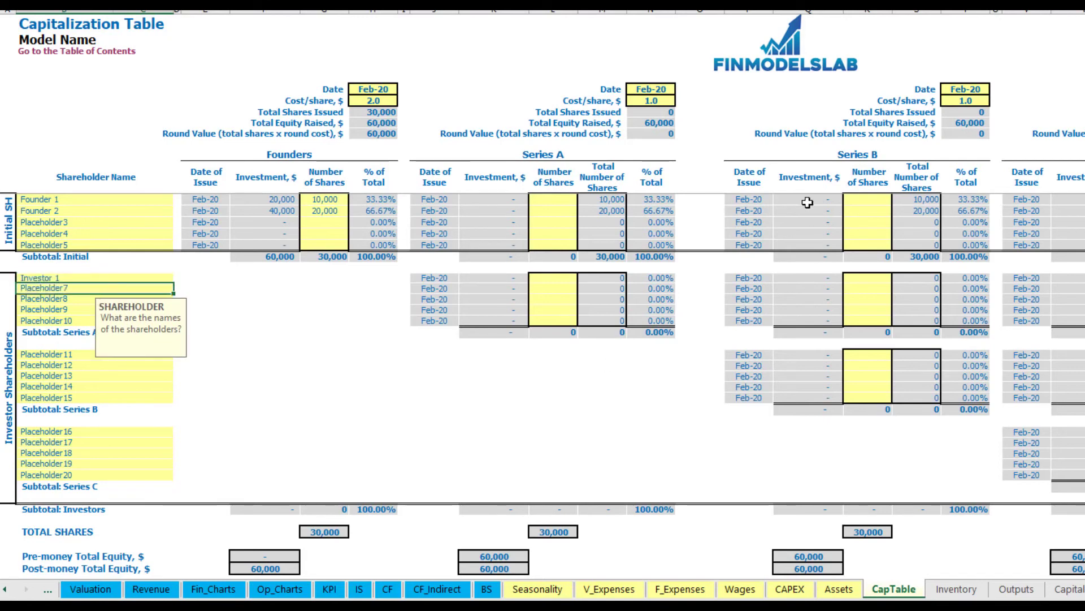
- Set the Series A round's closing date to May-20 and its cost per share to 5
{"action": "left_click", "coordinate": [659, 87]}
{"action": "left_click", "coordinate": [682, 89]}
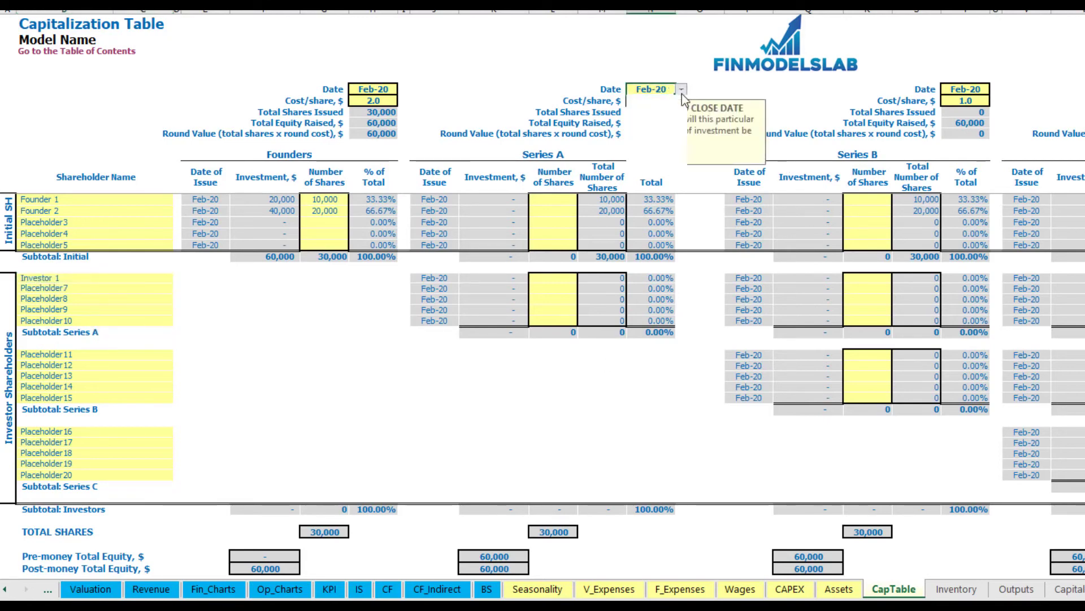
{"action": "left_click", "coordinate": [659, 129]}
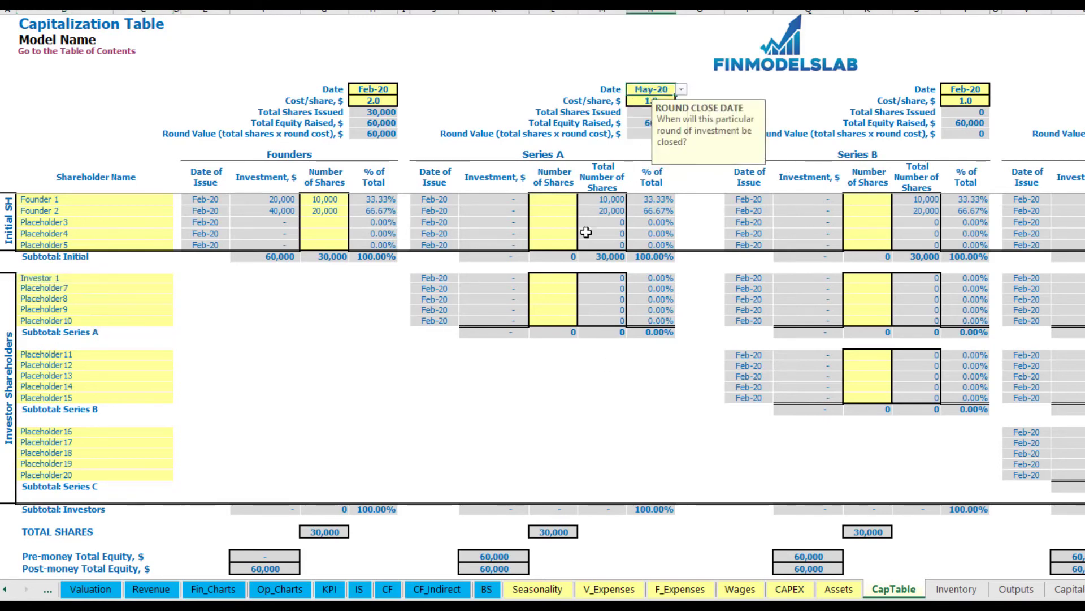
{"action": "left_click", "coordinate": [645, 100]}
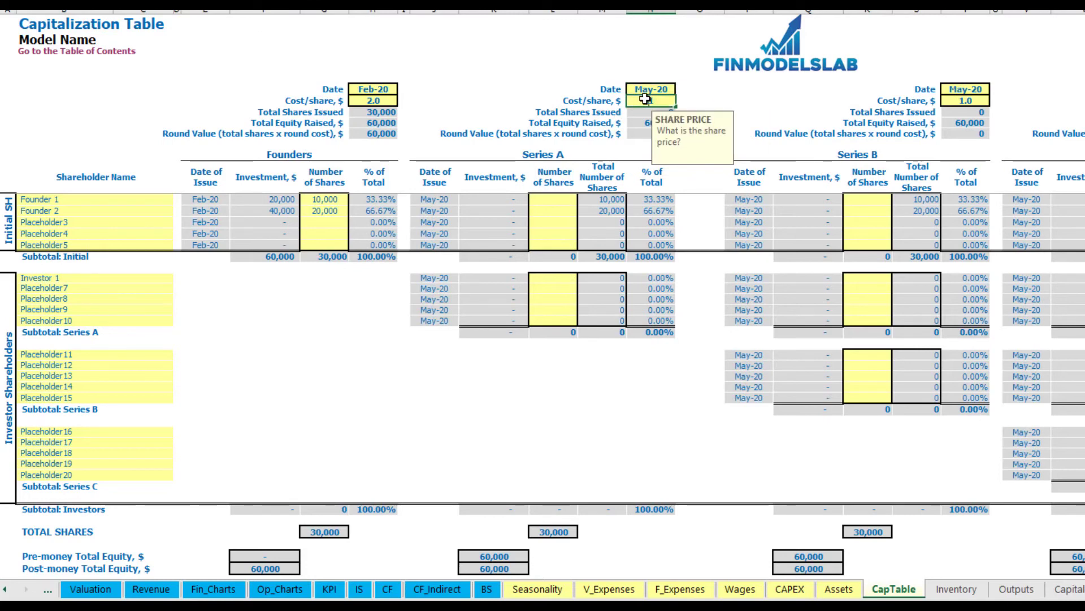
{"action": "key", "text": "Return"}
- Issue 1,000 Series A shares to Investor 1
{"action": "left_click", "coordinate": [553, 277]}
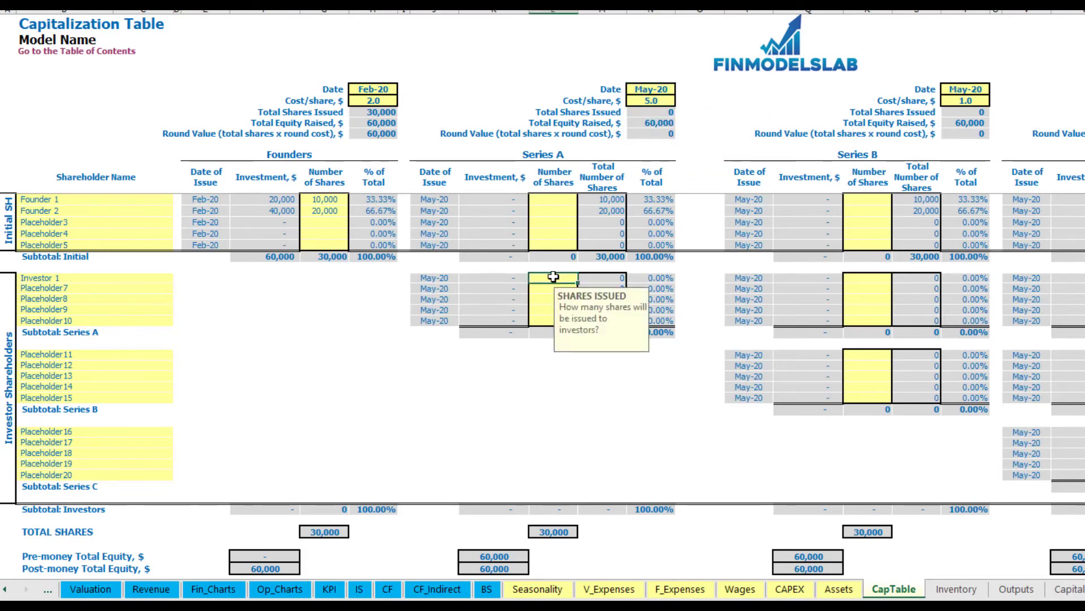
{"action": "type", "text": "1000"}
{"action": "key", "text": "Return"}
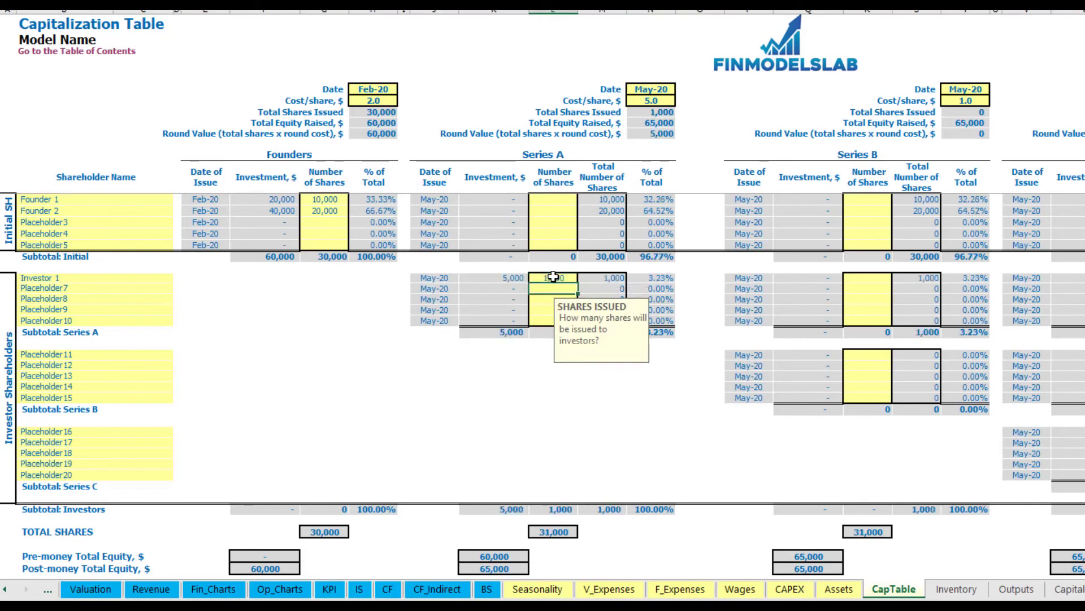
- Review Investor 1's Series A investment, the pre-money and post-money equity, and the investor's and founders' ownership percentages
{"action": "left_click", "coordinate": [498, 380]}
{"action": "left_click", "coordinate": [500, 278]}
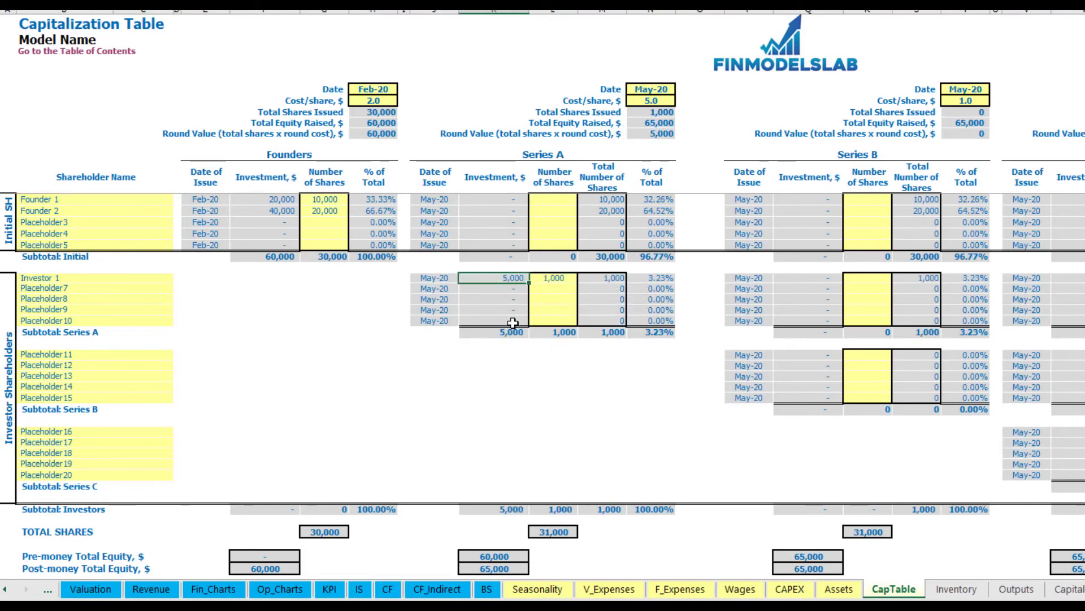
{"action": "left_click", "coordinate": [484, 553]}
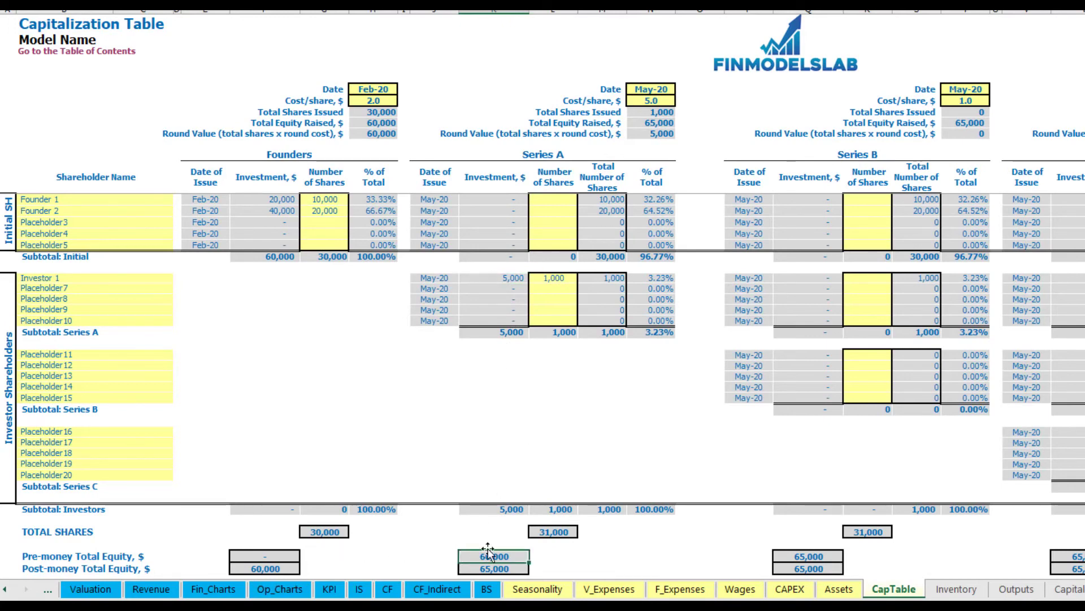
{"action": "key", "text": "Down"}
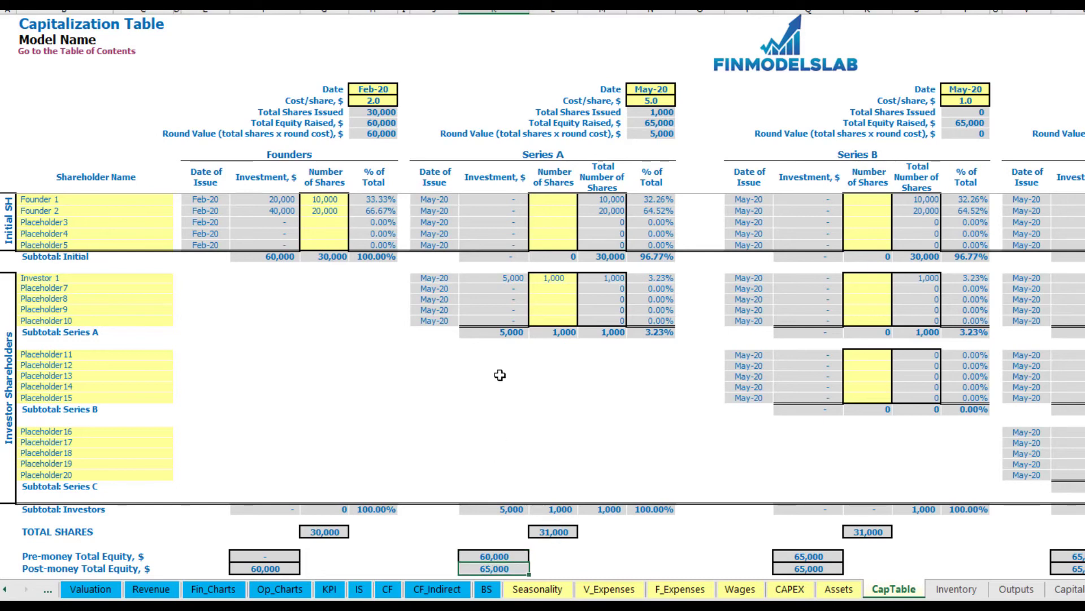
{"action": "left_click", "coordinate": [639, 277]}
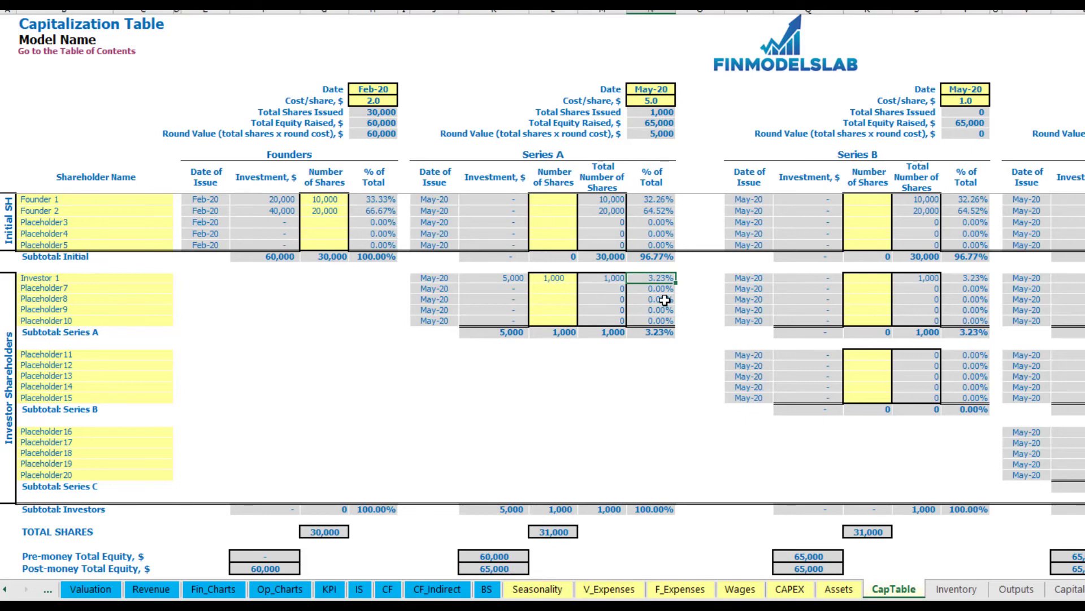
{"action": "left_click_drag", "start_coordinate": [136, 201], "coordinate": [135, 213]}
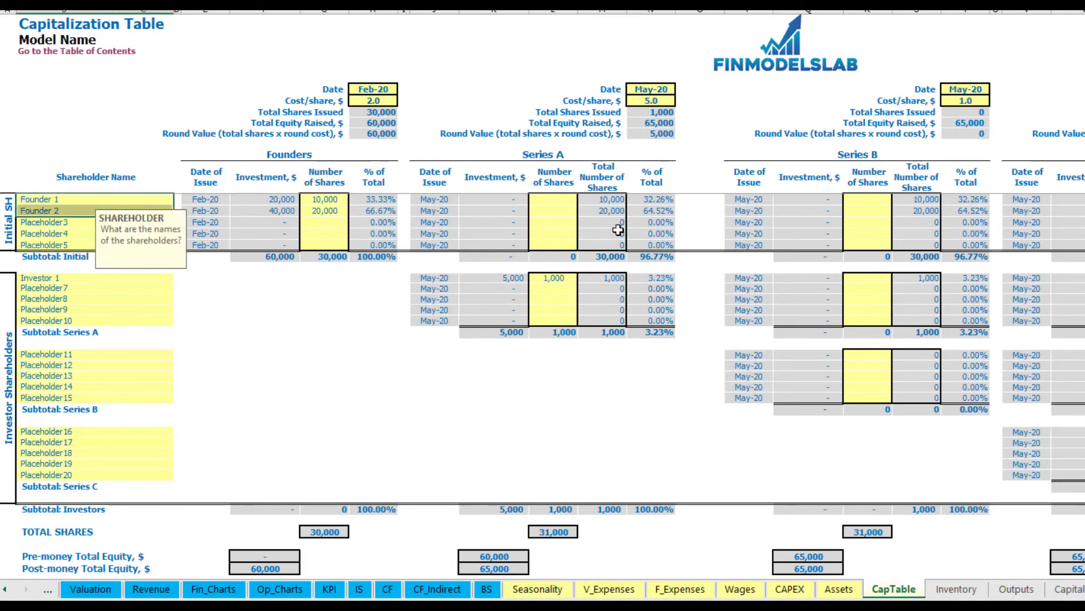
{"action": "left_click_drag", "start_coordinate": [658, 199], "coordinate": [653, 211]}
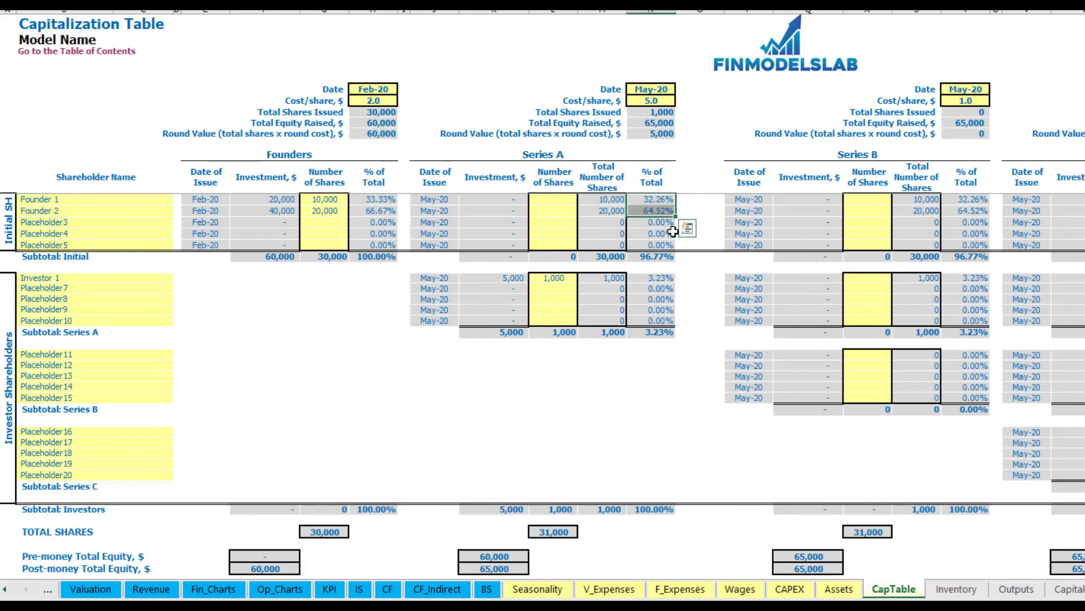
{"action": "key", "text": "shift+Up"}
{"action": "key", "text": "Down"}
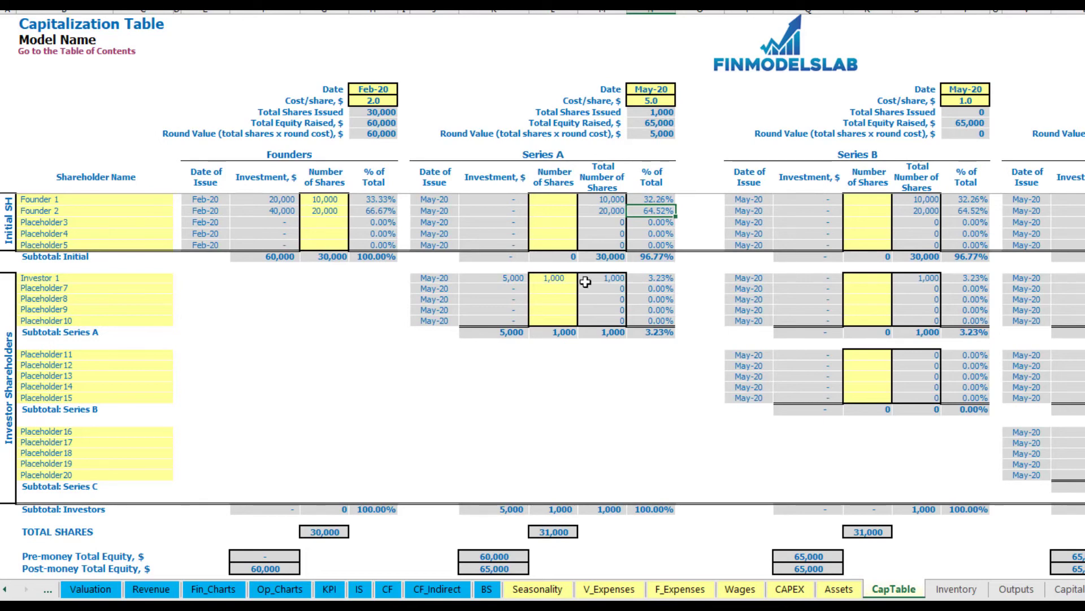
- Look over the Series B and Series C shareholder rows and the Series A share entries
{"action": "left_click", "coordinate": [108, 360]}
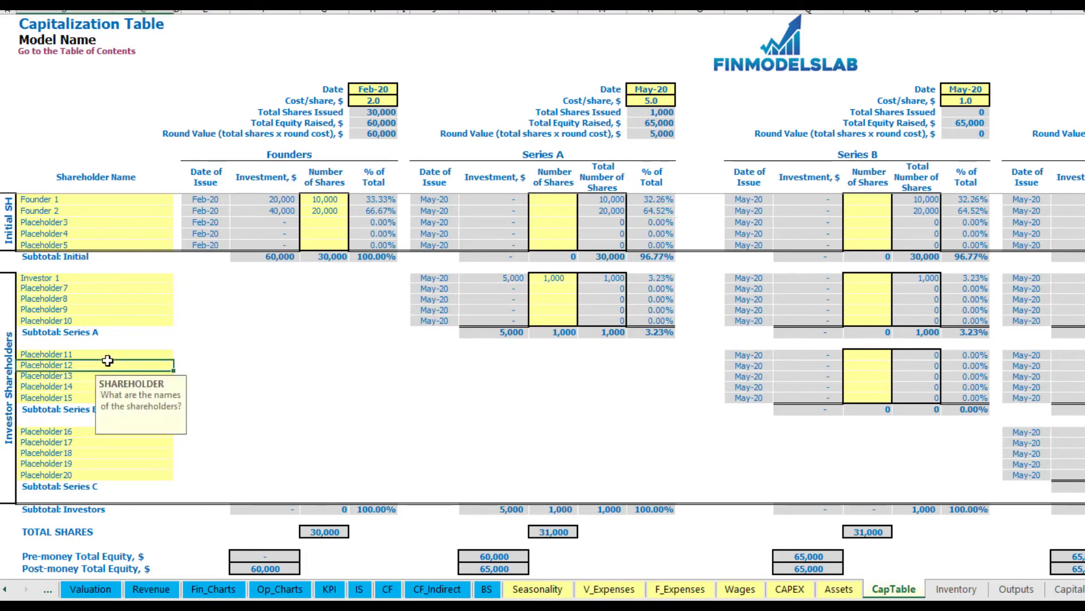
{"action": "left_click", "coordinate": [94, 434]}
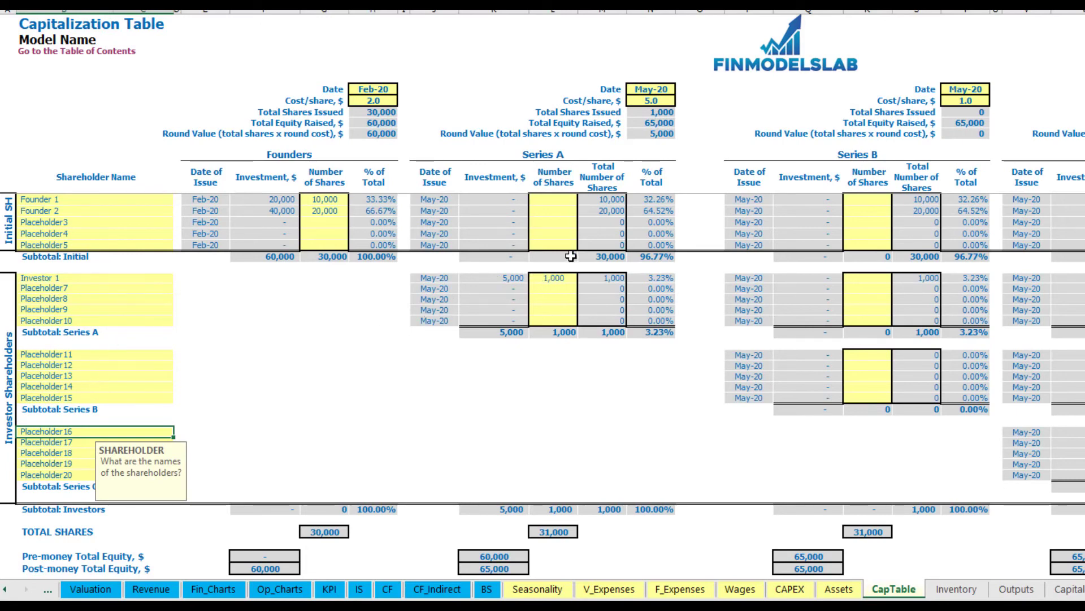
{"action": "left_click_drag", "start_coordinate": [558, 279], "coordinate": [569, 320]}
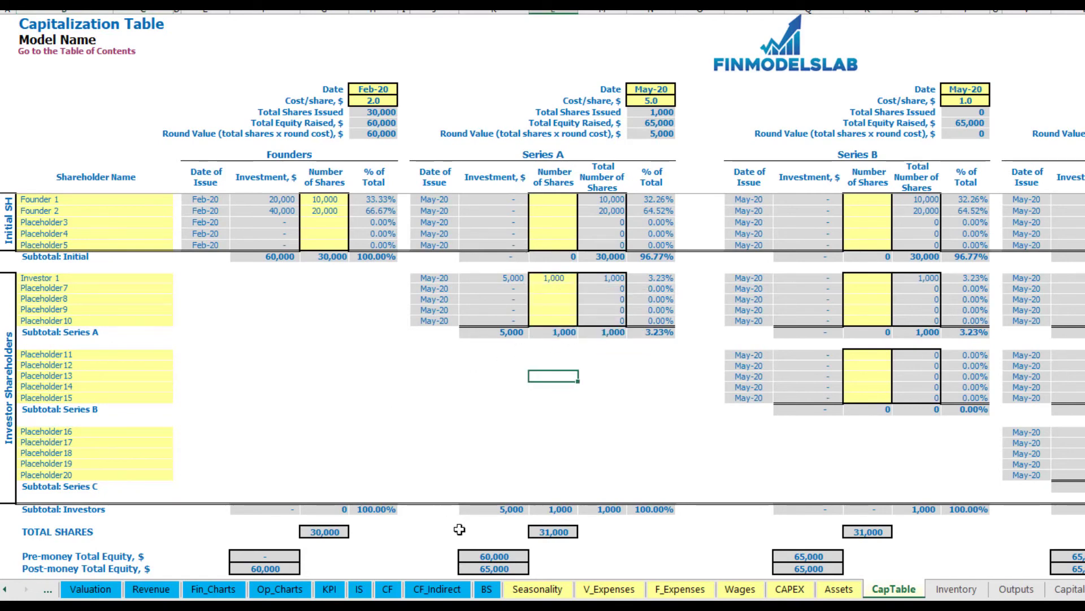
- Check the Ordinary Equity Raisings in the cash flow statement and the Ordinary Equity row in the balance sheet
{"action": "left_click", "coordinate": [387, 591]}
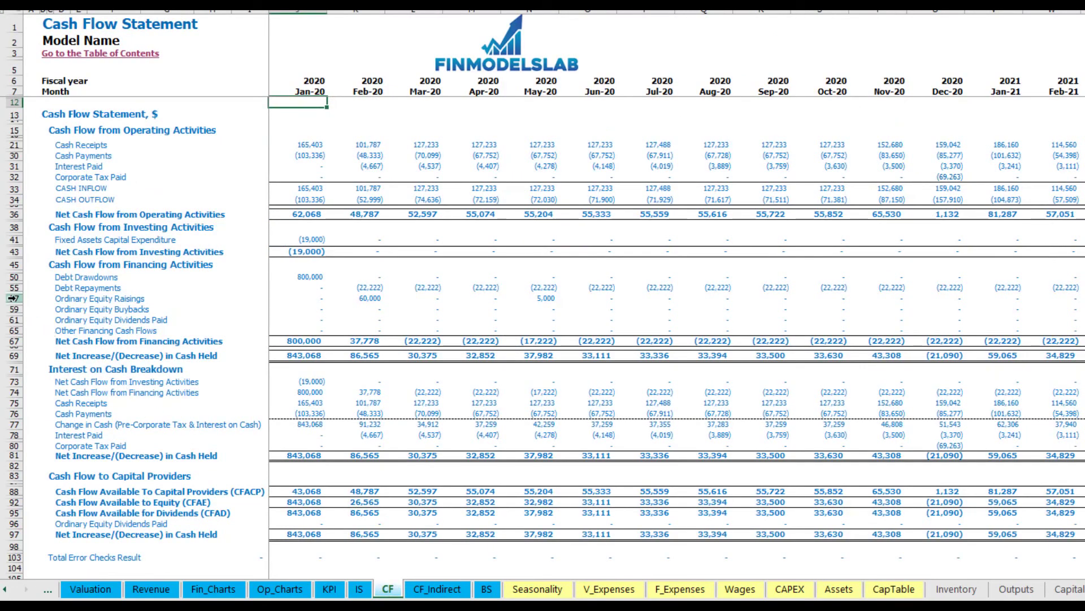
{"action": "left_click", "coordinate": [12, 298]}
{"action": "left_click", "coordinate": [376, 301]}
{"action": "left_click", "coordinate": [543, 298]}
{"action": "left_click", "coordinate": [486, 588]}
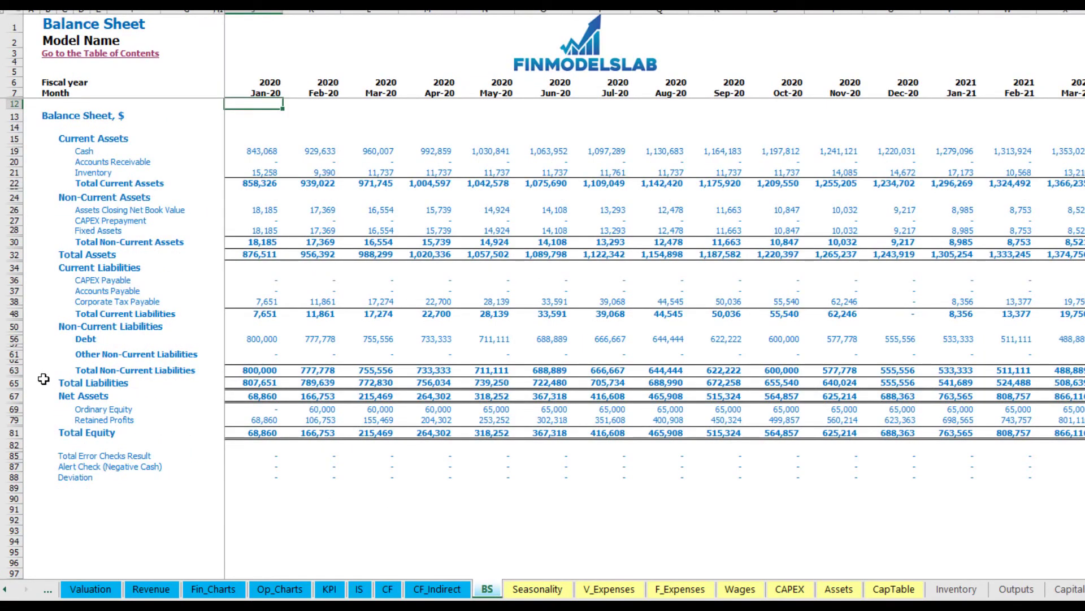
{"action": "left_click", "coordinate": [14, 410]}
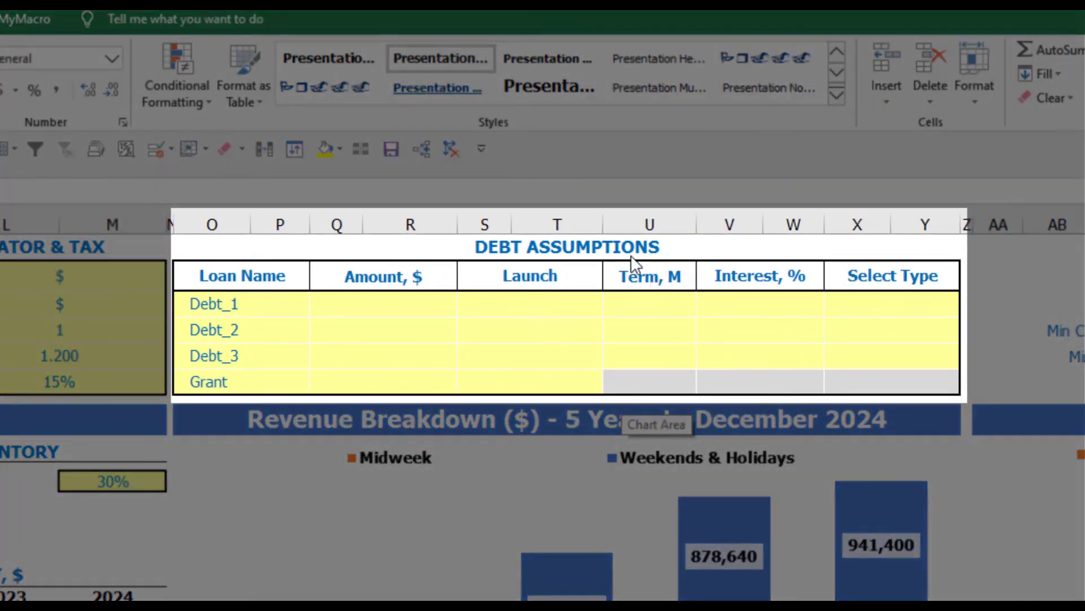
- Try the Annuity repayment type for Debt_1 in the debt assumptions
{"action": "left_click", "coordinate": [629, 249]}
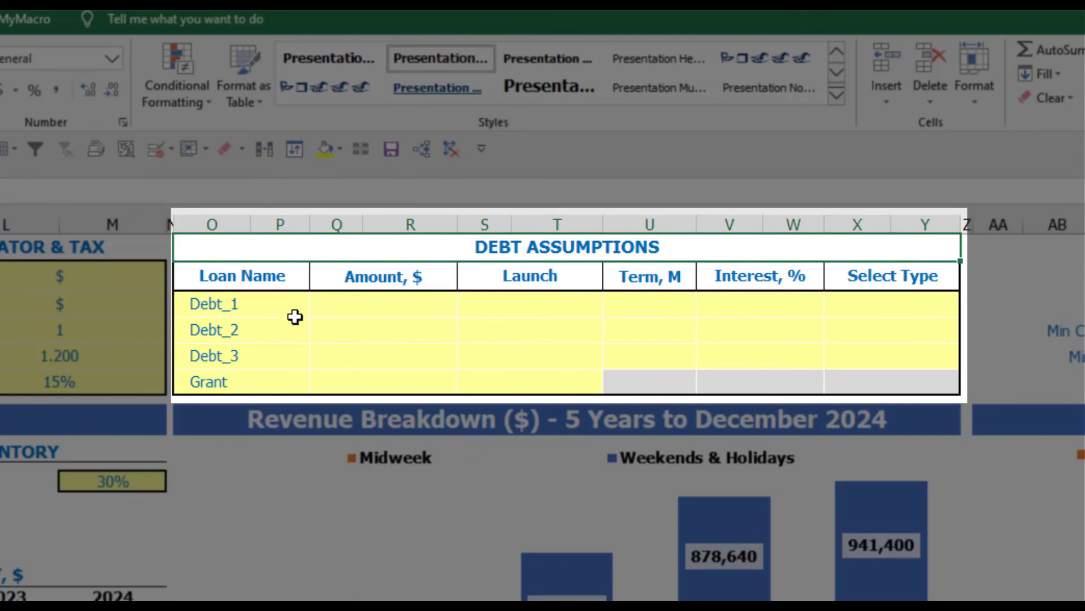
{"action": "left_click", "coordinate": [954, 297]}
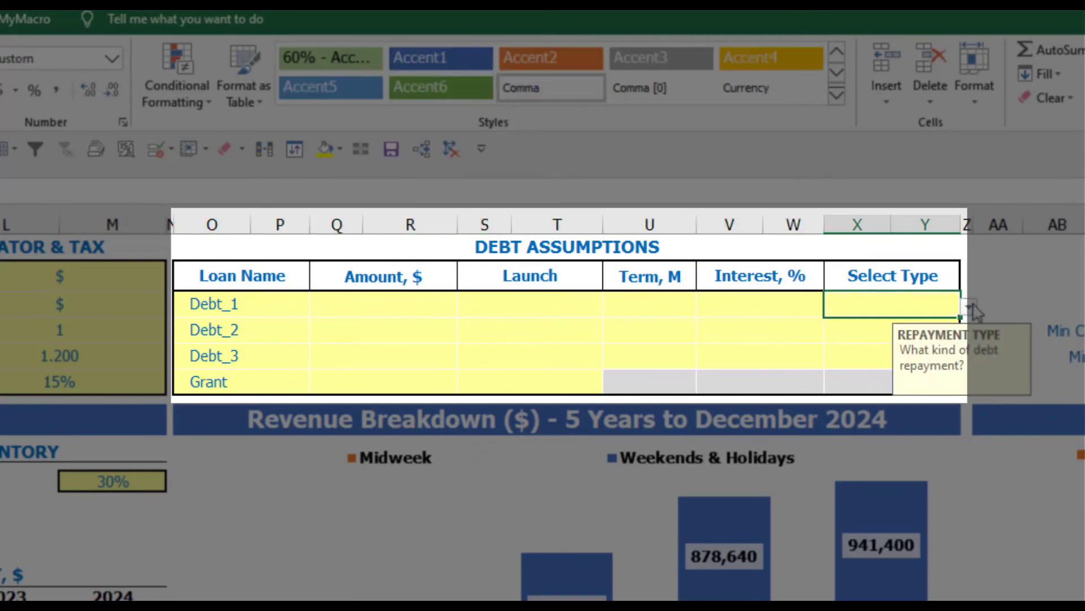
{"action": "left_click", "coordinate": [970, 309]}
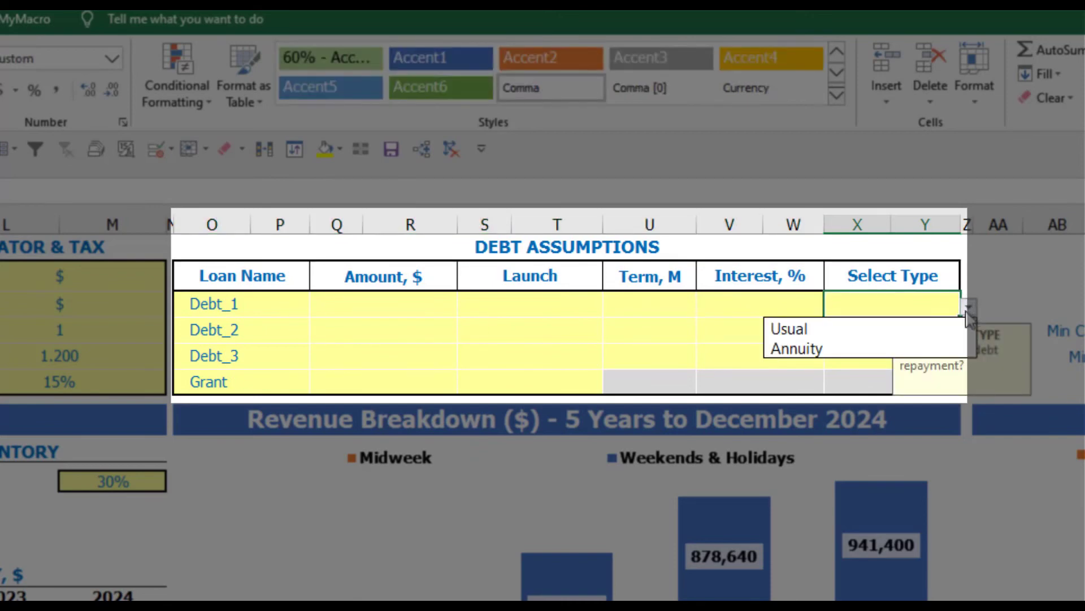
{"action": "left_click", "coordinate": [943, 343]}
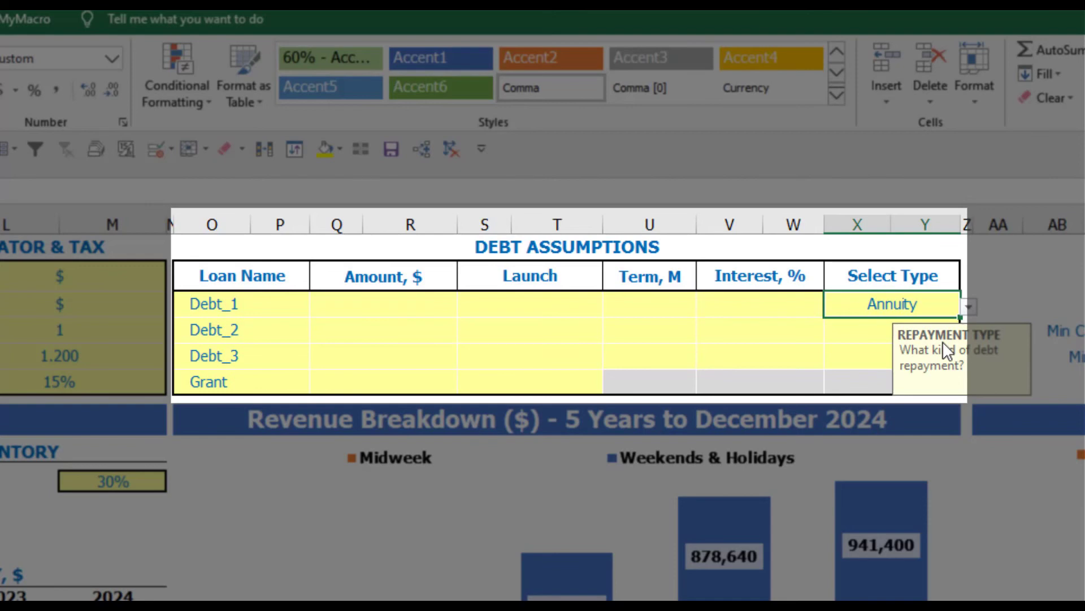
- Set Debt_1's repayment type to Usual and its amount to 1,000,000
{"action": "left_click", "coordinate": [968, 306]}
{"action": "left_click", "coordinate": [931, 328]}
{"action": "left_click", "coordinate": [429, 304]}
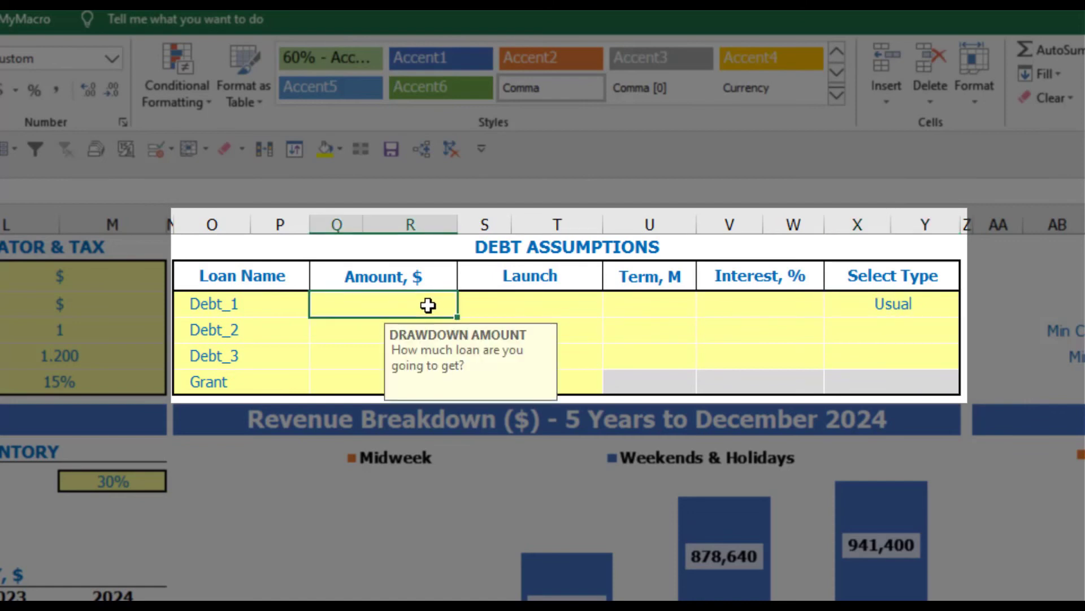
{"action": "type", "text": "100000"}
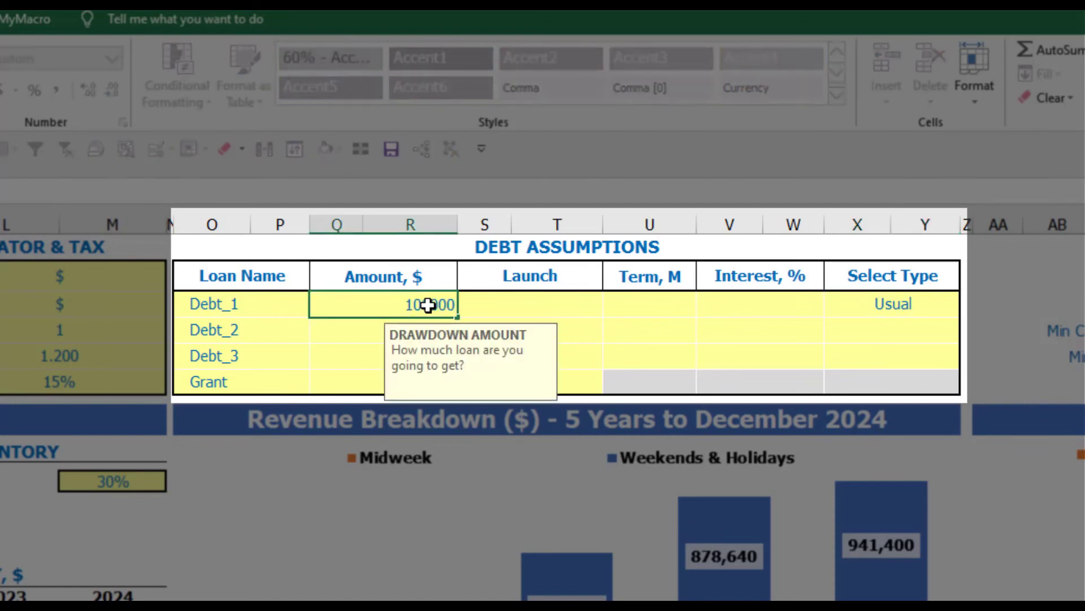
{"action": "key", "text": "Return"}
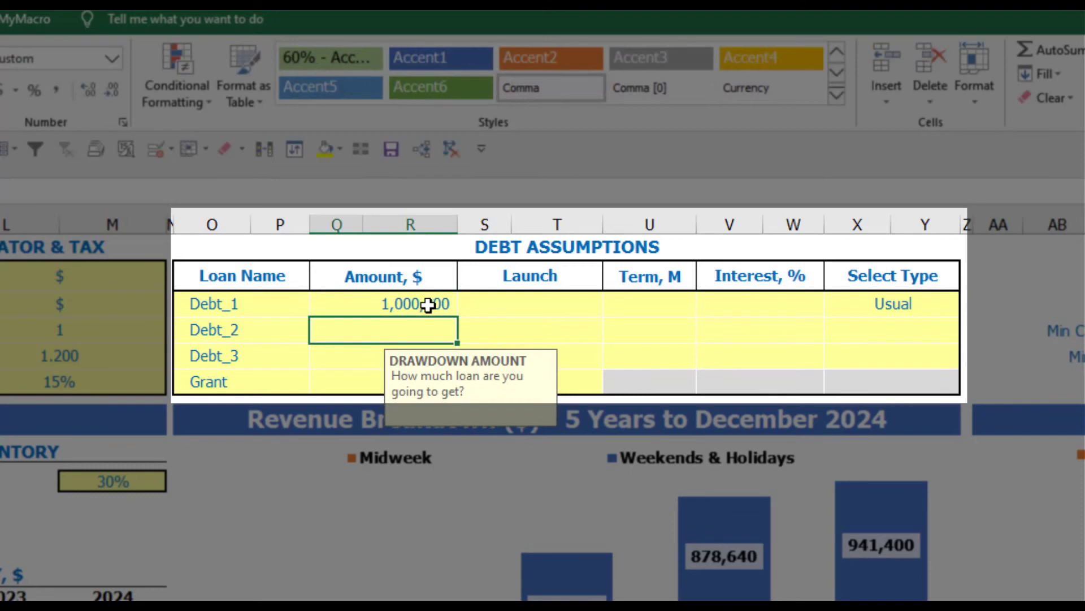
- Set Debt_1's launch date to Feb-20 and its term to 60 months
{"action": "left_click", "coordinate": [591, 302]}
{"action": "left_click", "coordinate": [612, 309]}
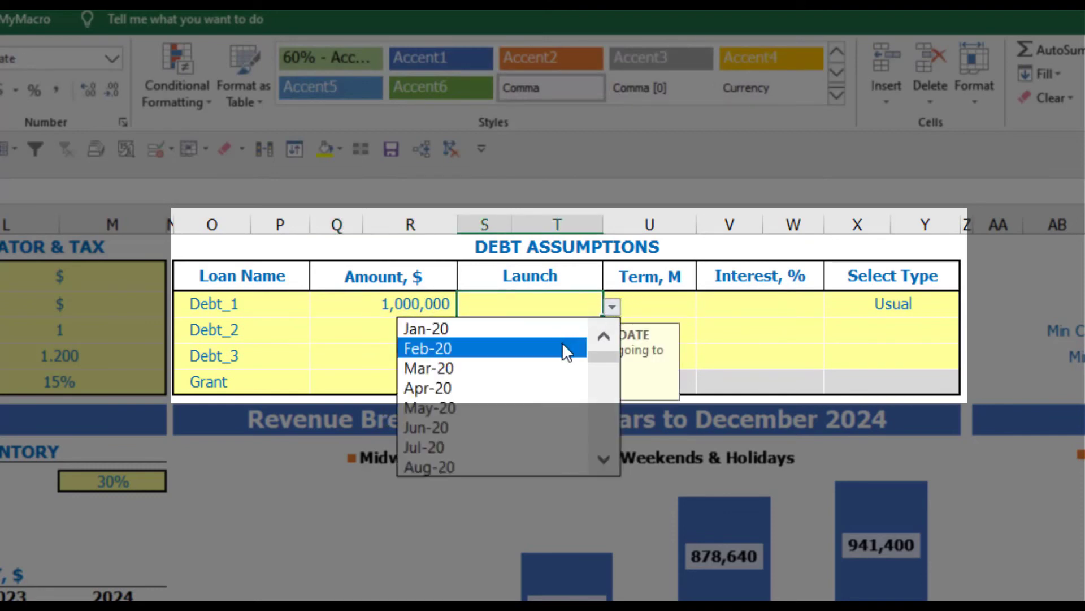
{"action": "left_click", "coordinate": [562, 345]}
{"action": "left_click", "coordinate": [652, 296]}
{"action": "type", "text": "60"}
{"action": "key", "text": "Return"}
- Set Debt_1's annual interest rate to 5%
{"action": "left_click", "coordinate": [715, 303]}
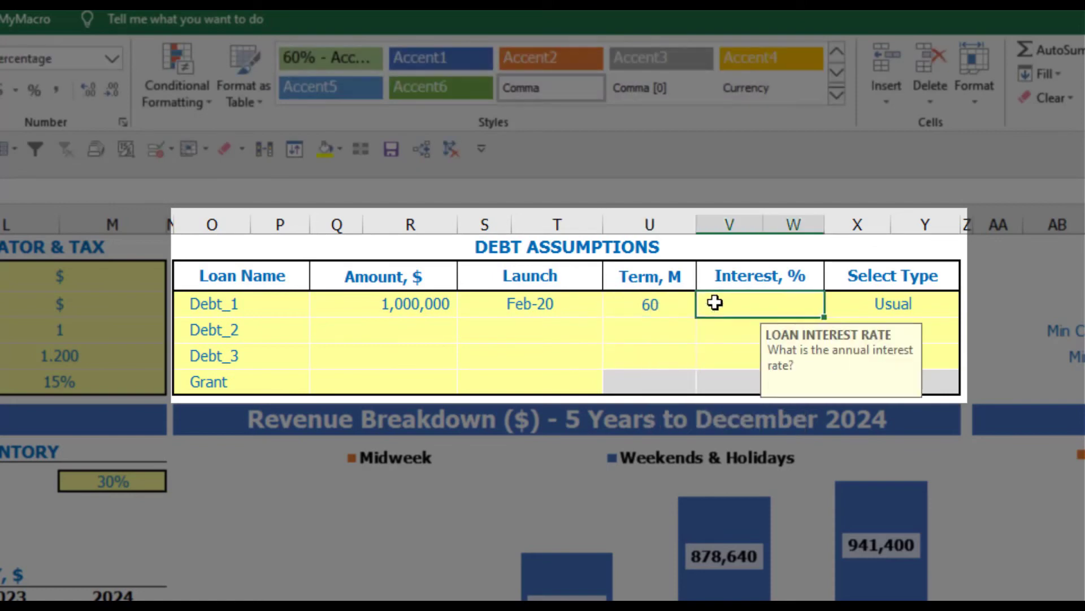
{"action": "type", "text": "5"}
{"action": "key", "text": "Return"}
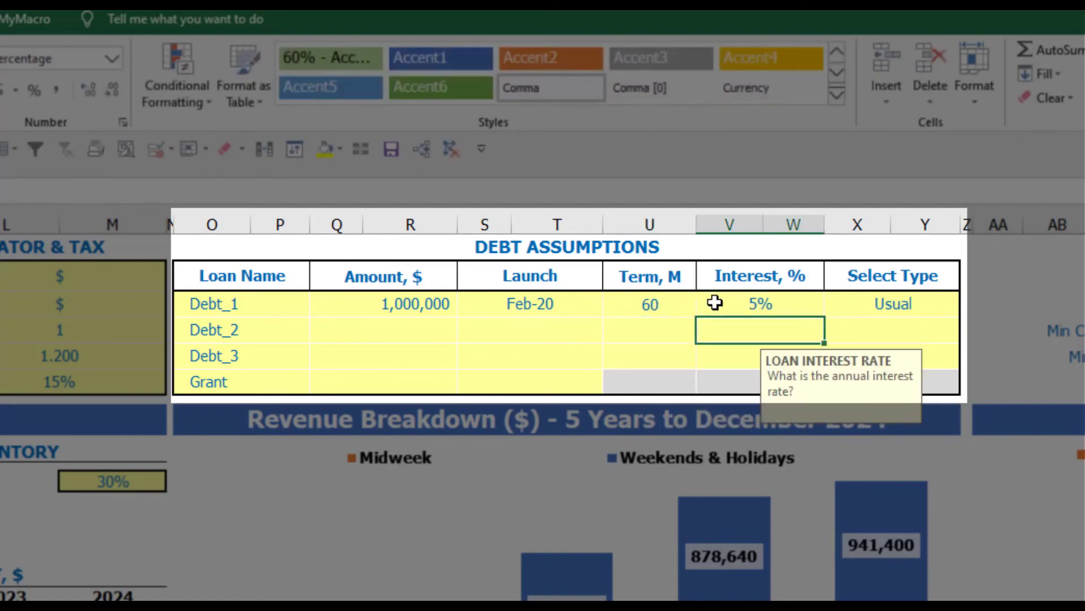
- Enter a Grant of 500,000 with a Mar-20 launch date in the debt assumptions
{"action": "left_click", "coordinate": [402, 386]}
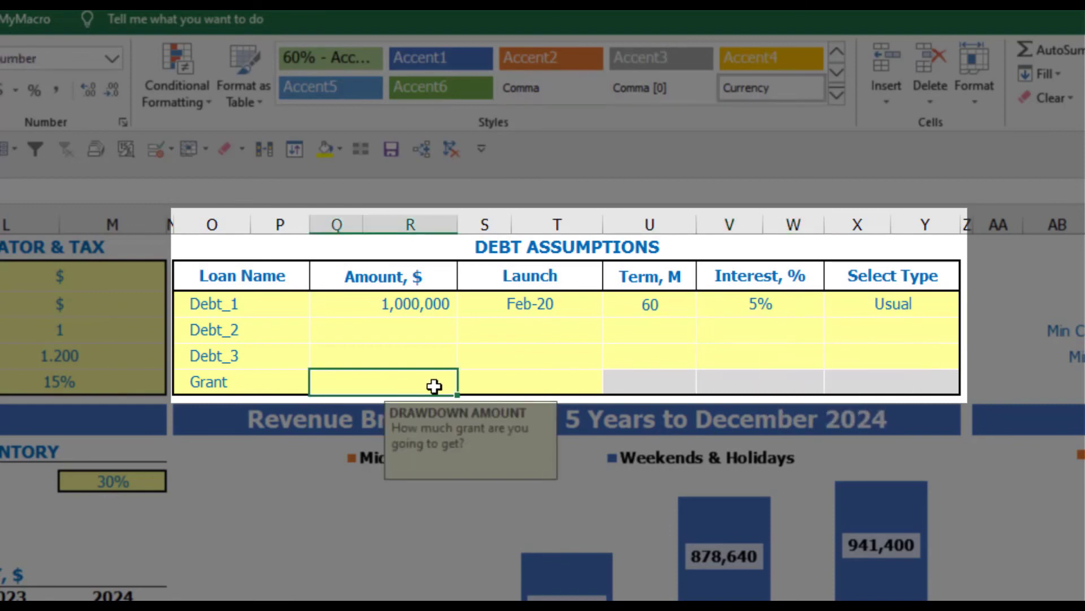
{"action": "type", "text": "500,0"}
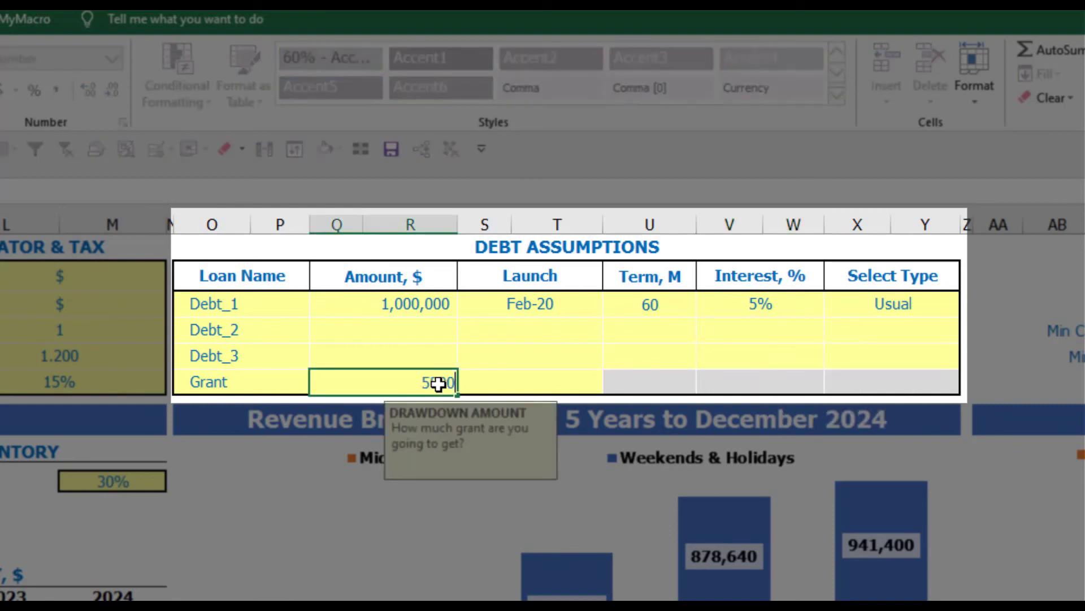
{"action": "type", "text": "00"}
{"action": "key", "text": "Return"}
{"action": "left_click", "coordinate": [557, 382]}
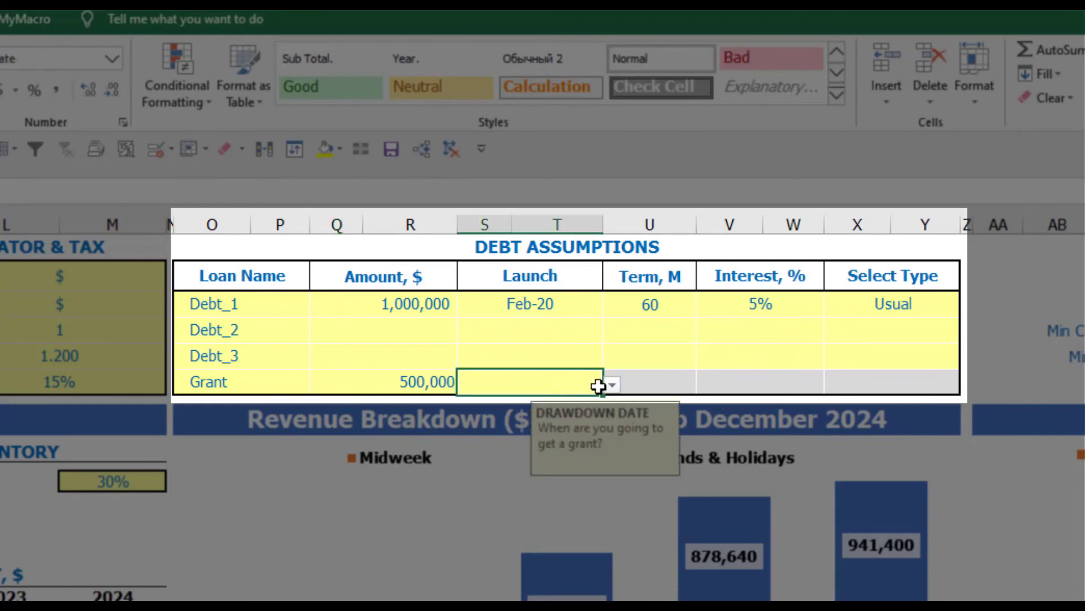
{"action": "left_click", "coordinate": [612, 384]}
{"action": "left_click", "coordinate": [546, 446]}
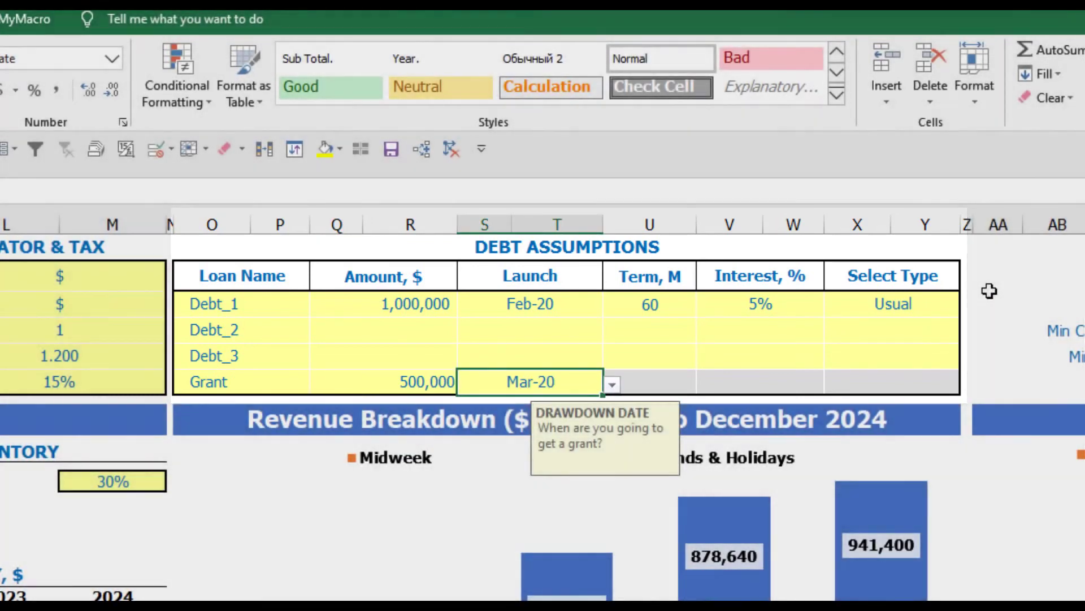
{"action": "left_click", "coordinate": [990, 290]}
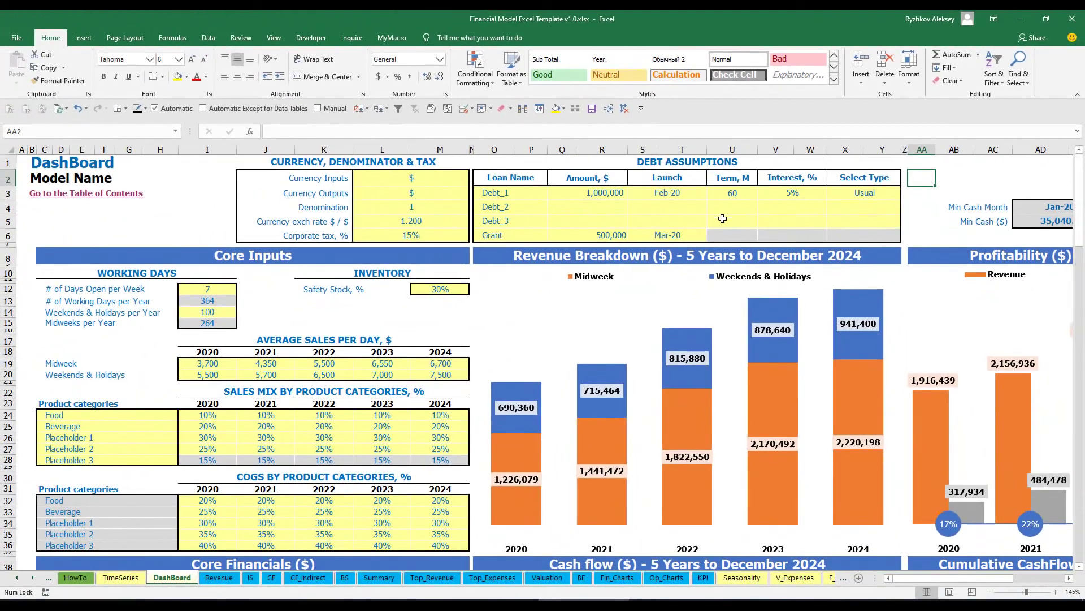
- Examine the debt drawdown, repayment and interest calculations for each loan and the total debts on the Capital sheet
{"action": "left_click", "coordinate": [32, 578]}
{"action": "left_click", "coordinate": [32, 577]}
{"action": "left_click", "coordinate": [32, 577]}
{"action": "left_click", "coordinate": [32, 577]}
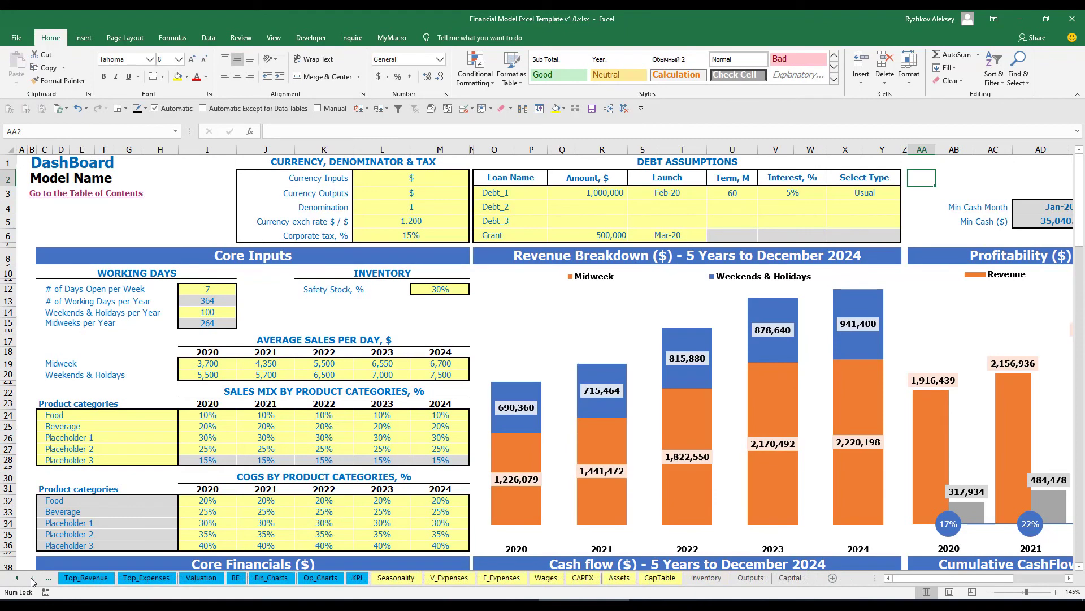
{"action": "left_click", "coordinate": [790, 577]}
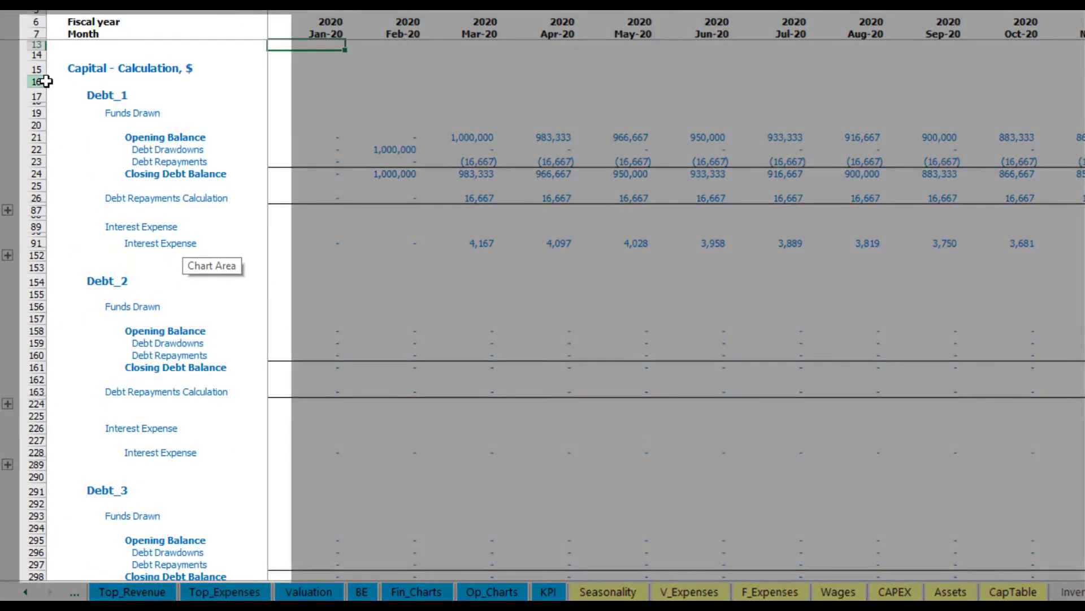
{"action": "scroll", "coordinate": [36, 285], "scroll_direction": "down", "scroll_amount": 3}
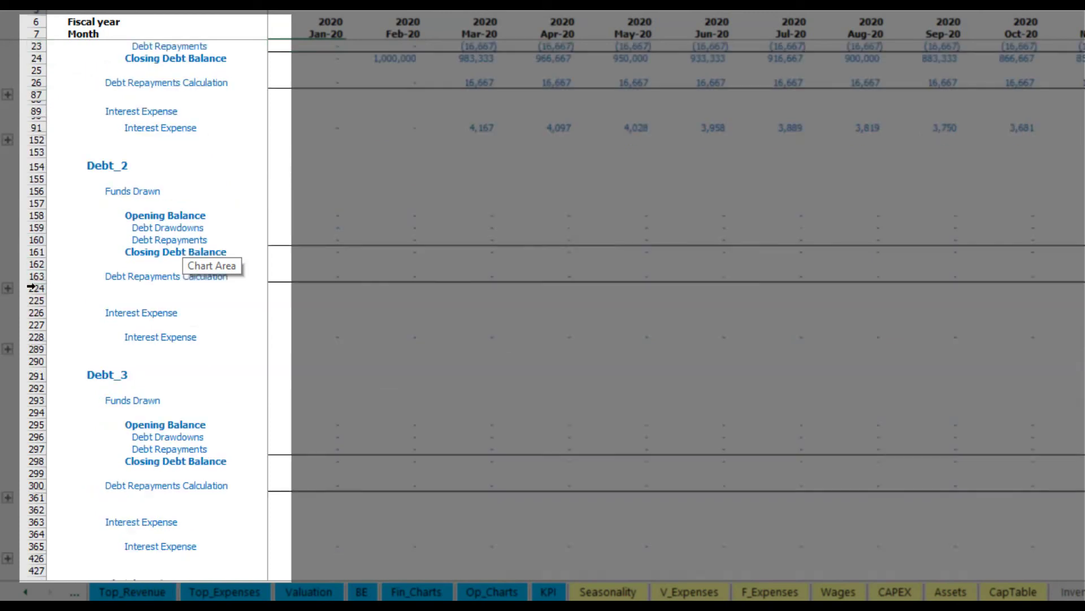
{"action": "scroll", "coordinate": [36, 286], "scroll_direction": "down", "scroll_amount": 6}
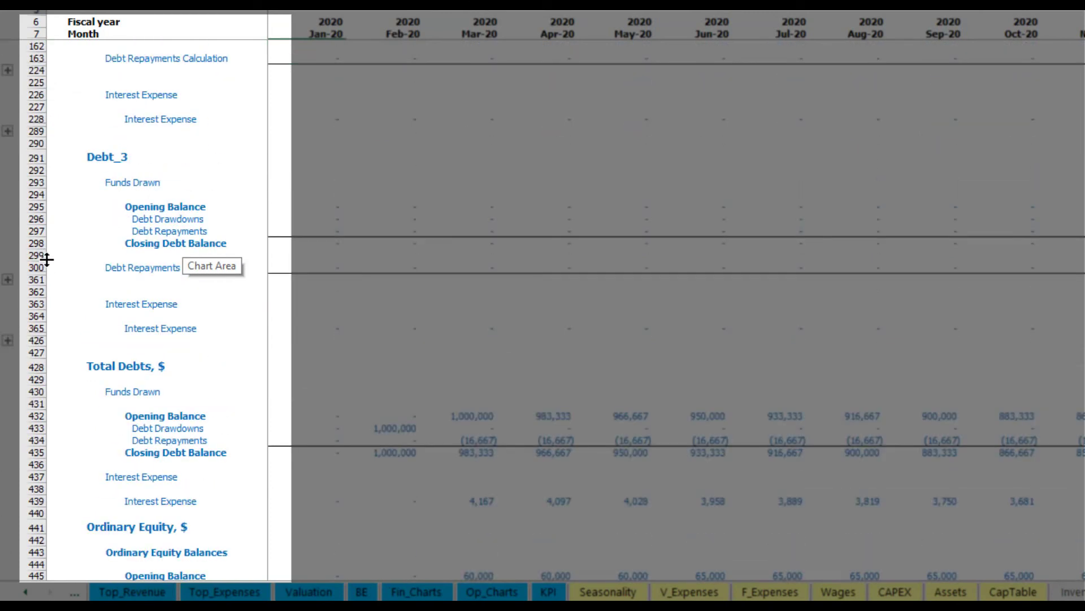
{"action": "scroll", "coordinate": [68, 293], "scroll_direction": "up", "scroll_amount": 5}
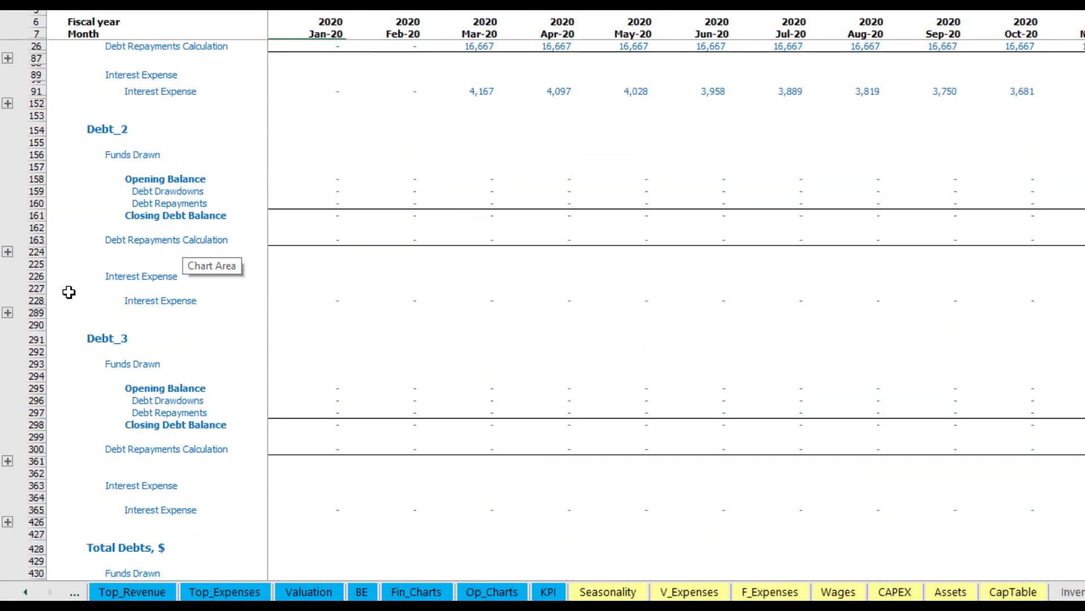
{"action": "scroll", "coordinate": [129, 281], "scroll_direction": "up", "scroll_amount": 4}
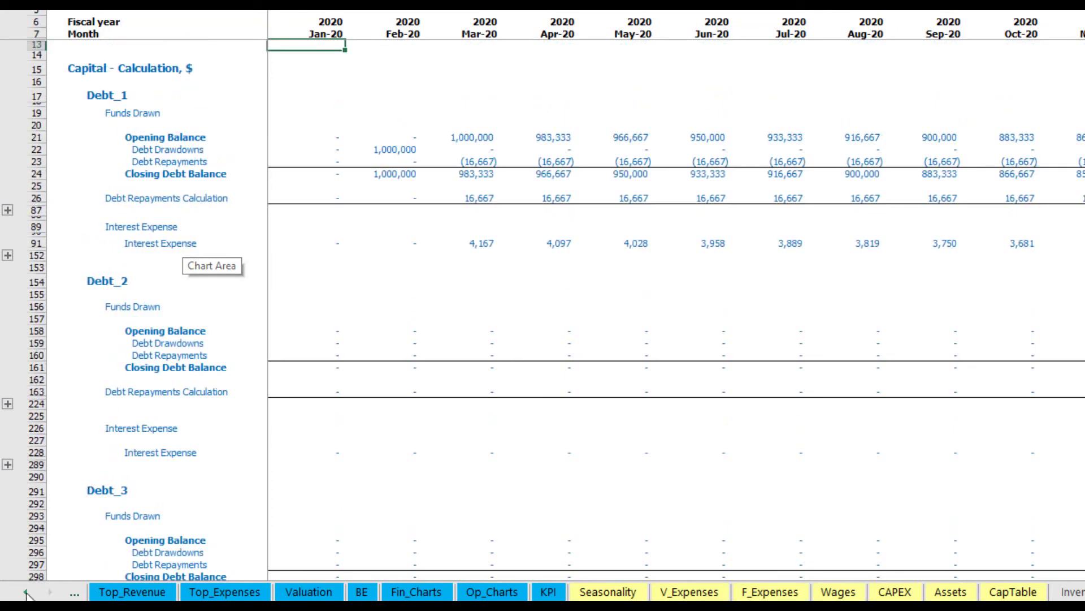
- Check the Interest Expense row in the Income Statement
{"action": "left_click", "coordinate": [26, 591]}
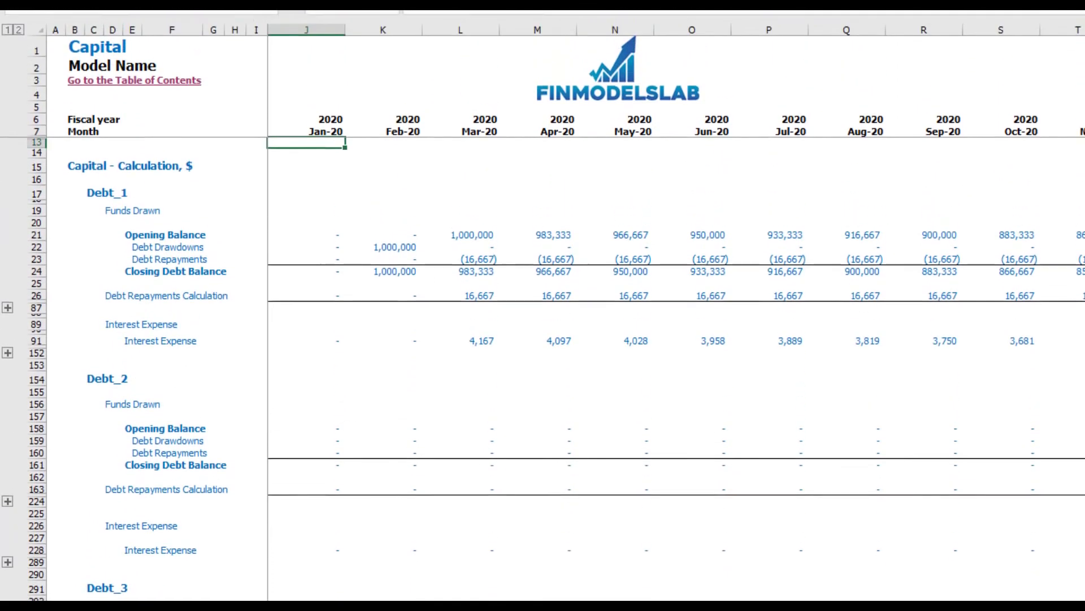
{"action": "left_click", "coordinate": [218, 591]}
{"action": "left_click", "coordinate": [37, 378]}
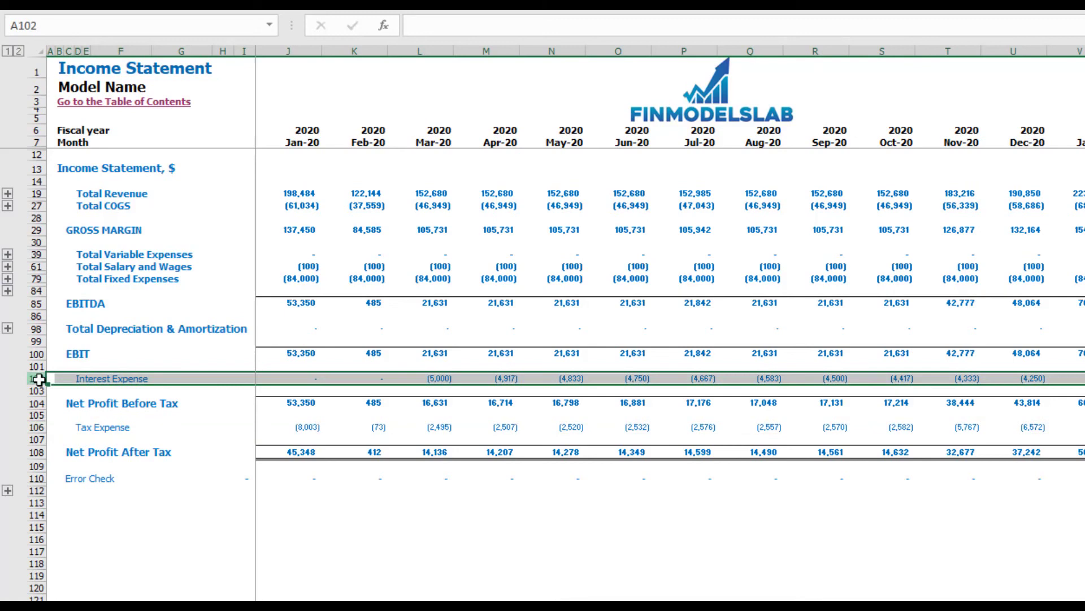
- Check the Interest Paid, Debt Drawdowns and Debt Repayments rows in the Cash Flow Statement and the Debt row in the Balance Sheet
{"action": "key", "text": "ctrl+Page_Down"}
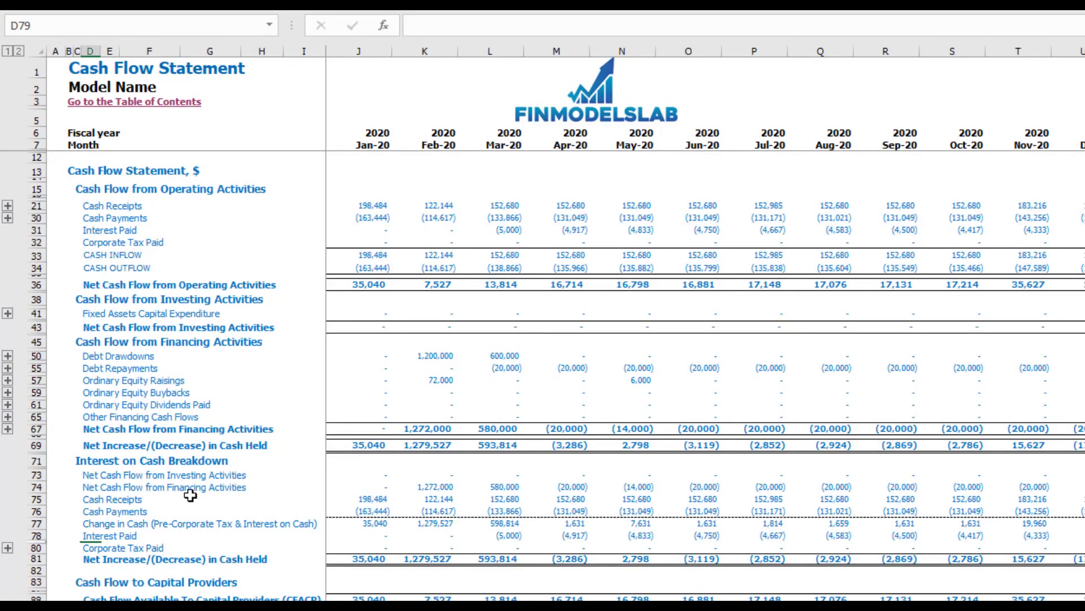
{"action": "left_click", "coordinate": [39, 230]}
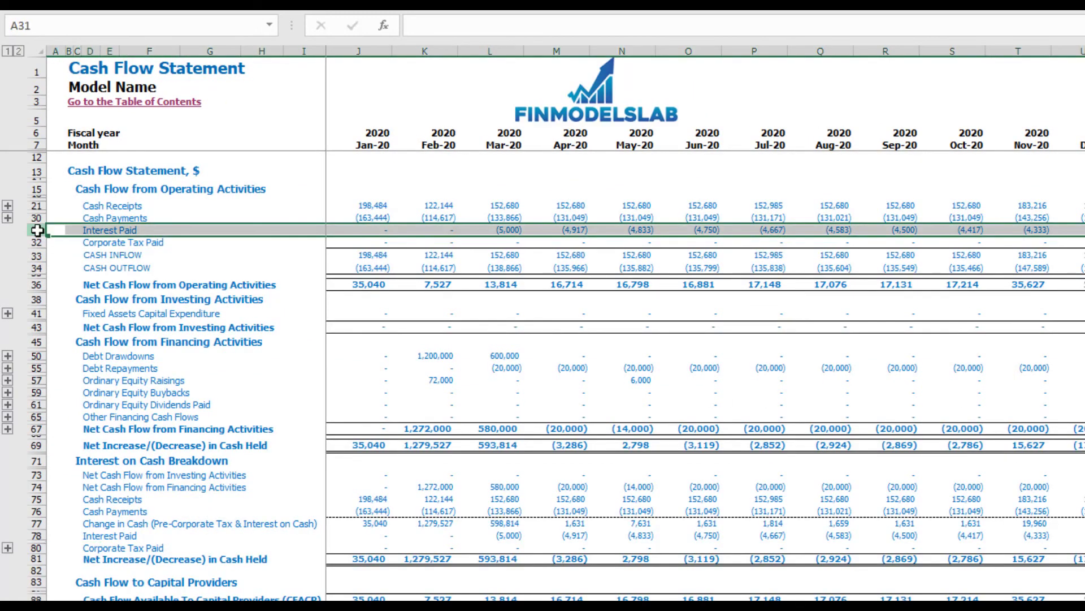
{"action": "left_click", "coordinate": [38, 356]}
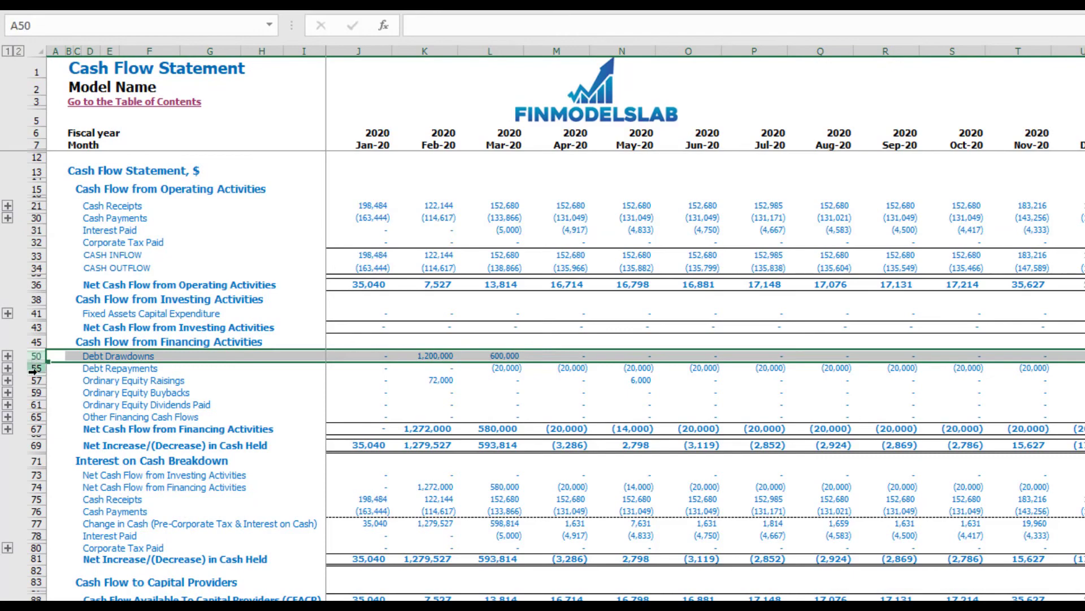
{"action": "left_click", "coordinate": [37, 368]}
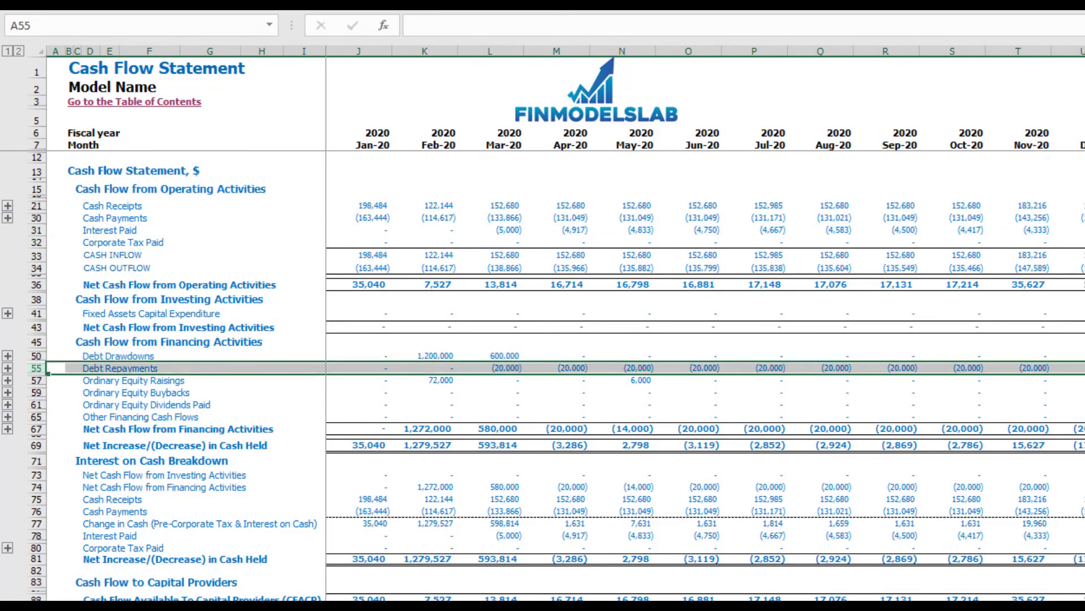
{"action": "key", "text": "ctrl+Page_Down"}
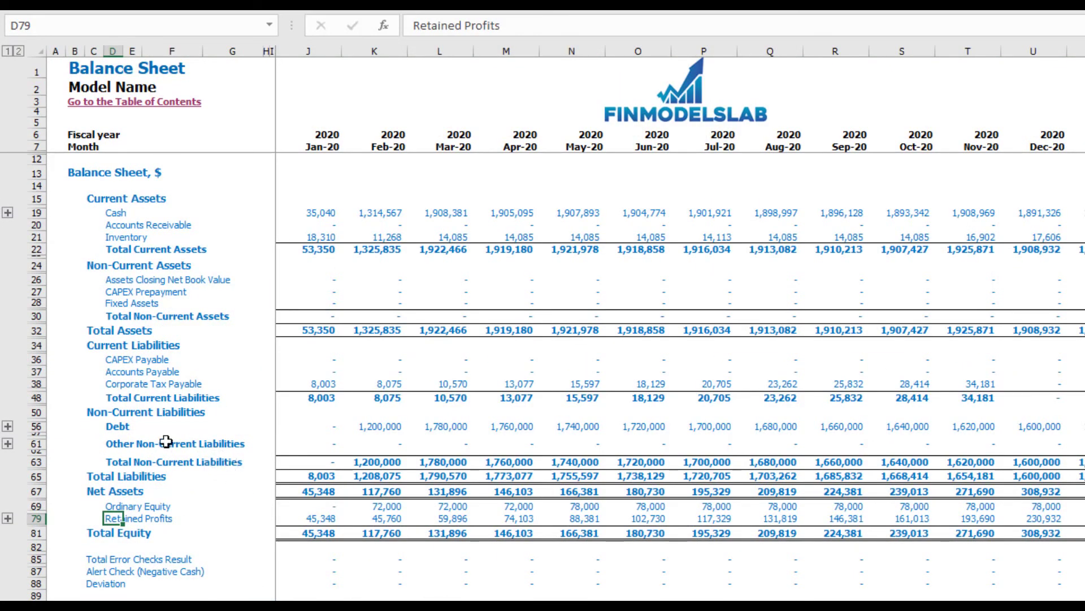
{"action": "left_click", "coordinate": [35, 426]}
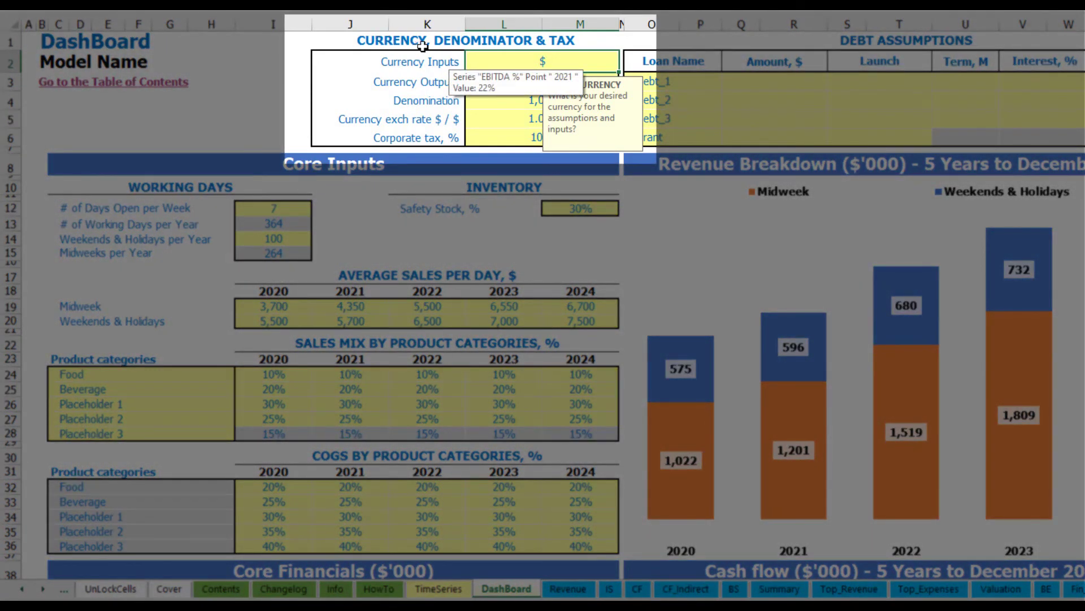
- Review the Currency Inputs and Currency Outputs settings on the DashBoard sheet
{"action": "left_click", "coordinate": [255, 69]}
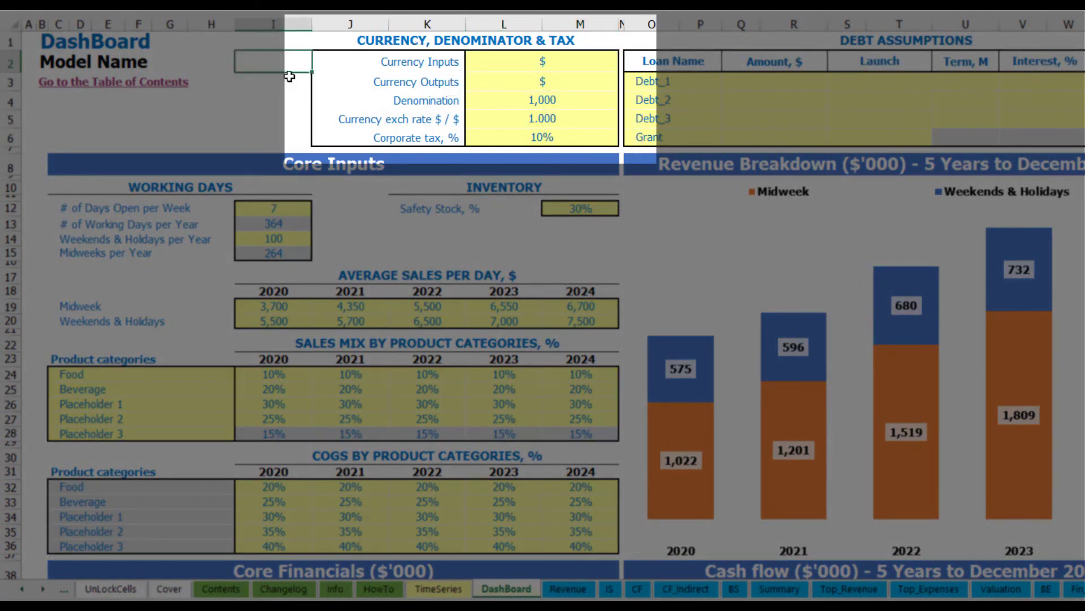
{"action": "left_click", "coordinate": [520, 67]}
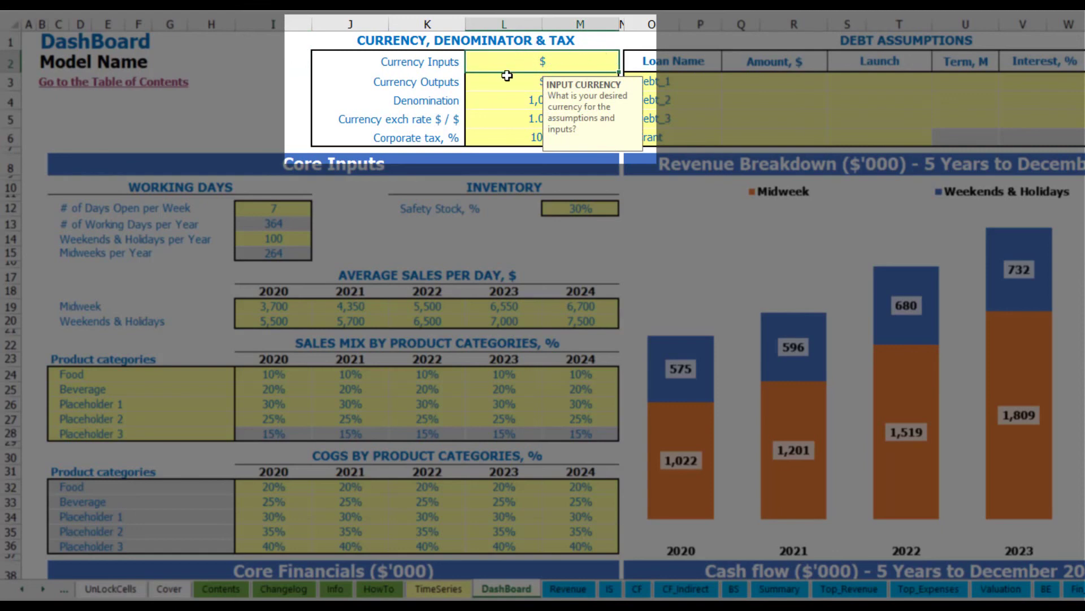
{"action": "left_click", "coordinate": [489, 84]}
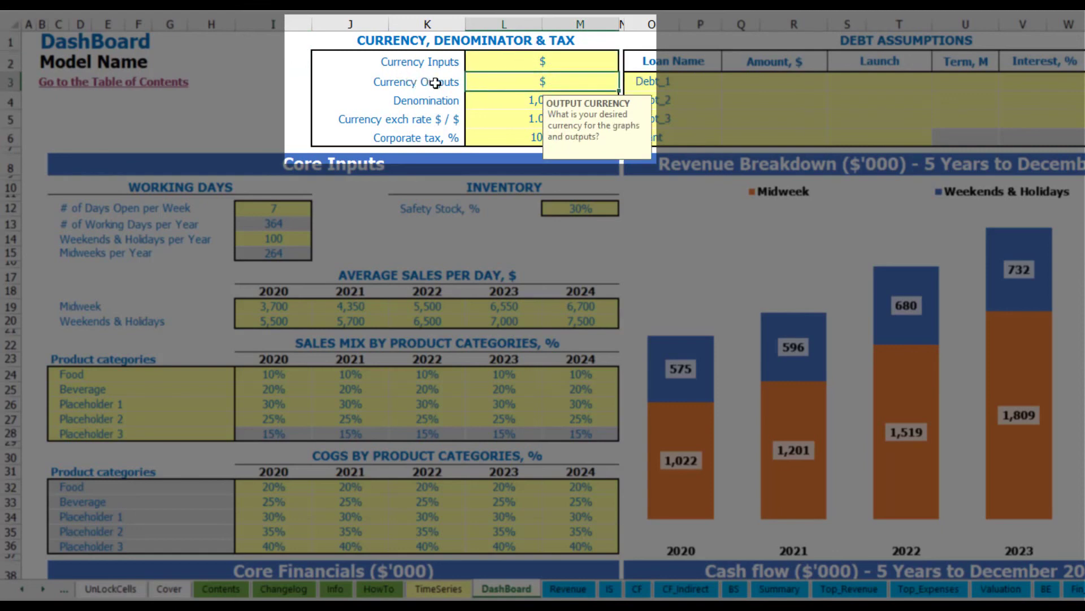
{"action": "left_click", "coordinate": [510, 65]}
{"action": "left_click", "coordinate": [508, 82]}
- Set the input currency to USD and the output currency to EUR
{"action": "left_click", "coordinate": [527, 63]}
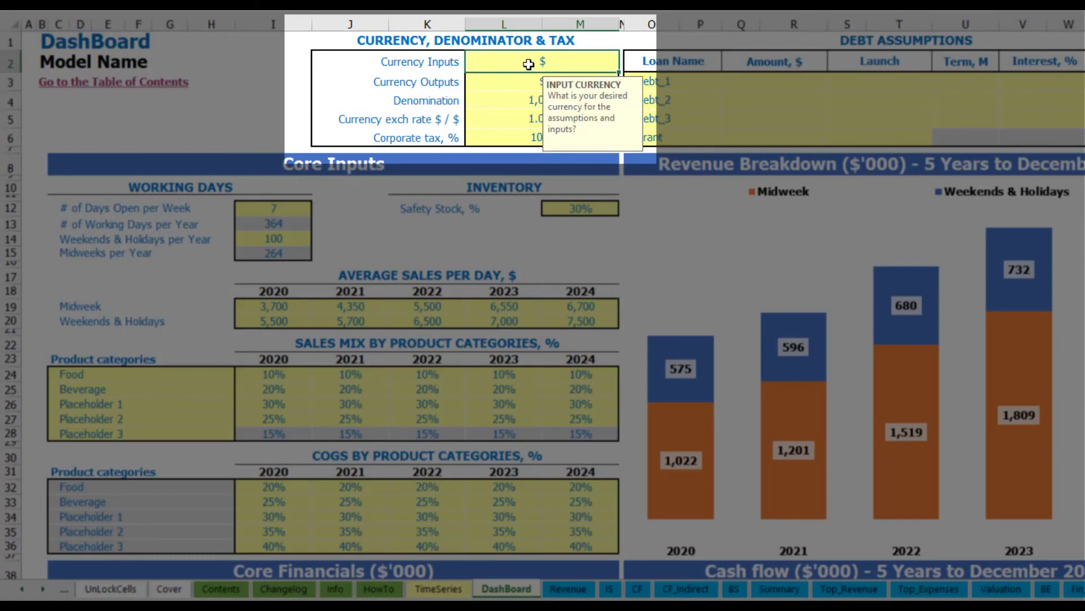
{"action": "type", "text": "USD"}
{"action": "key", "text": "Return"}
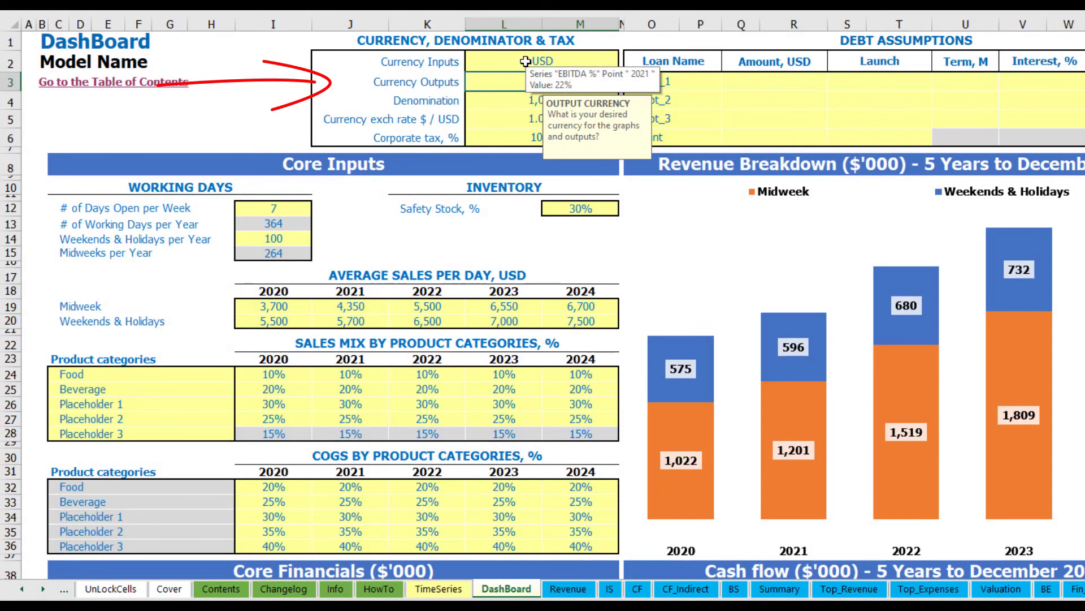
{"action": "type", "text": "EUR"}
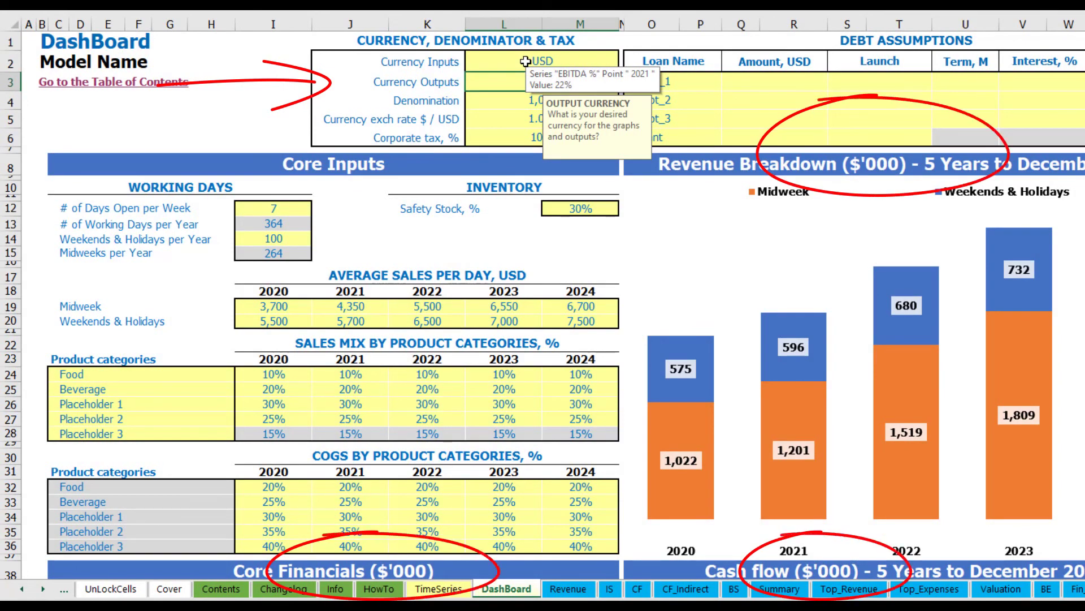
{"action": "key", "text": "Return"}
{"action": "key", "text": "Return"}
{"action": "left_click", "coordinate": [284, 86]}
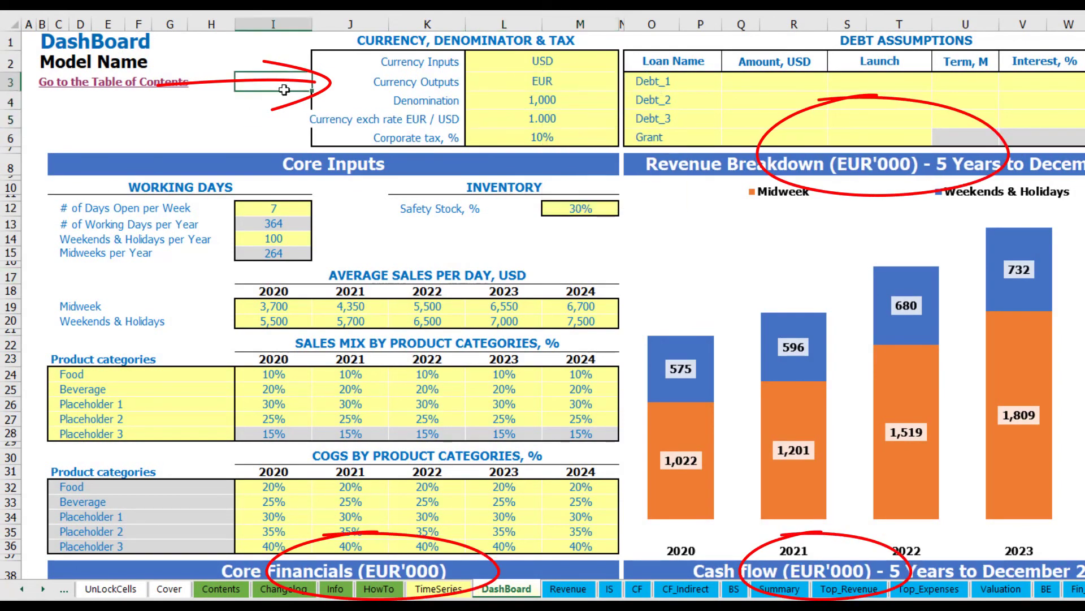
- Set the EUR / USD currency exchange rate to 1.2
{"action": "left_click", "coordinate": [527, 118]}
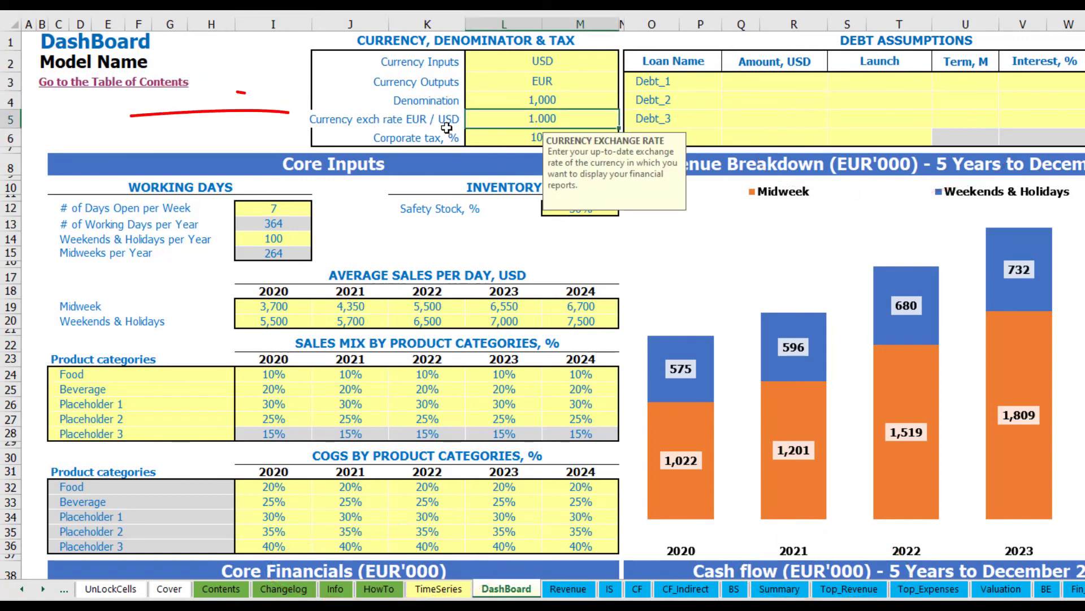
{"action": "type", "text": "1.2"}
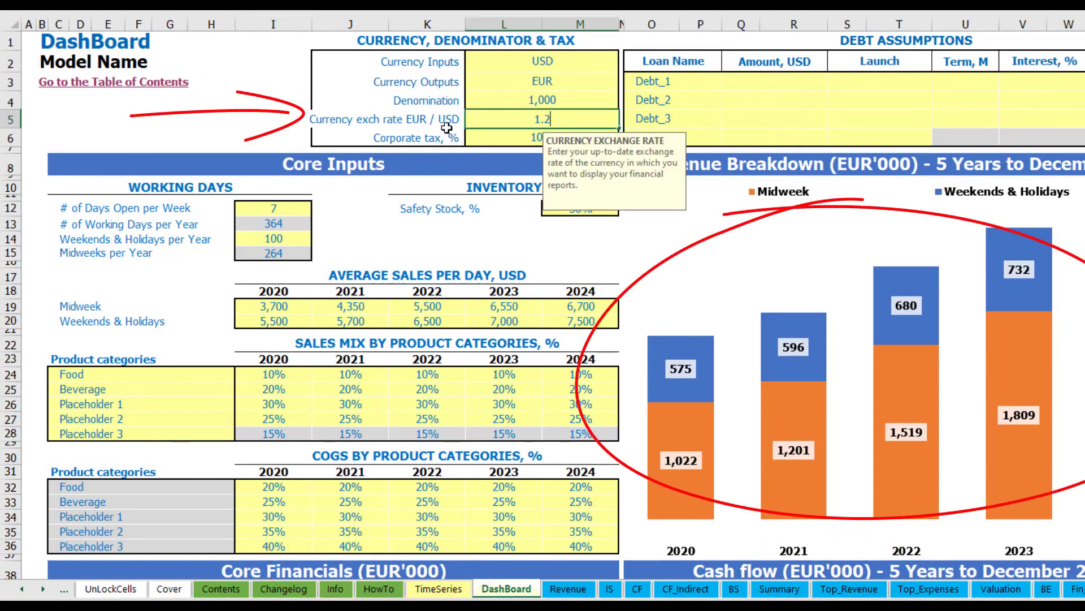
{"action": "key", "text": "Return"}
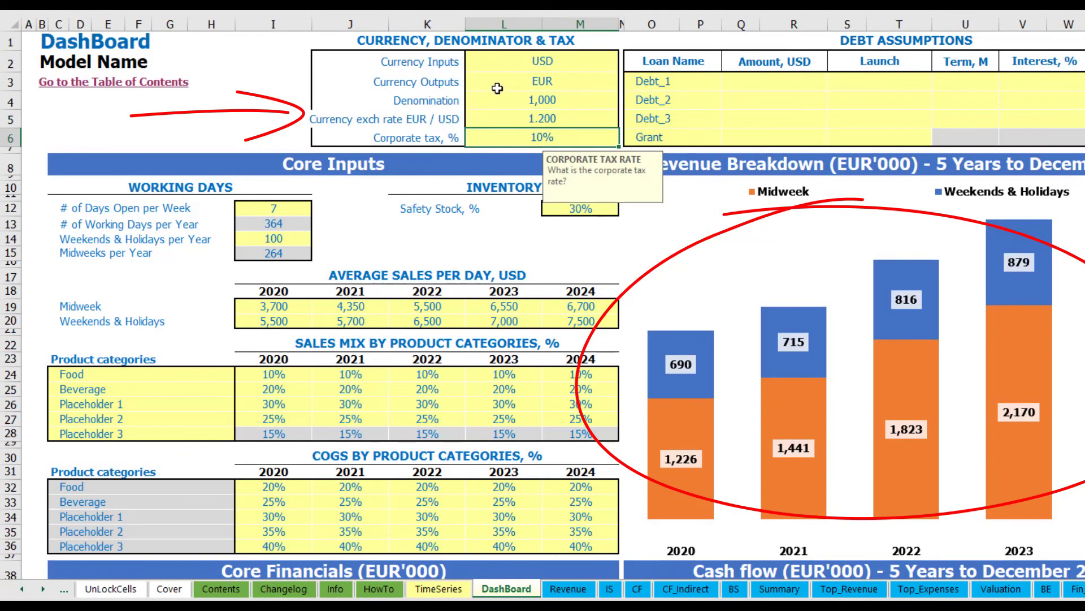
- Review the input currency, output currency and exchange rate cells in the currency settings
{"action": "left_click", "coordinate": [514, 59]}
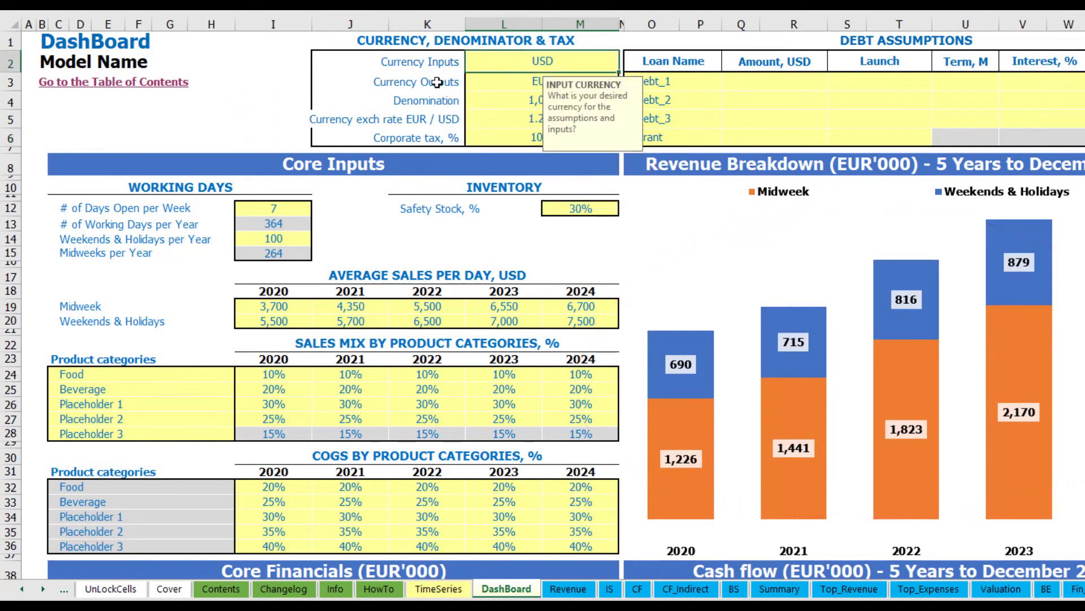
{"action": "left_click", "coordinate": [504, 82]}
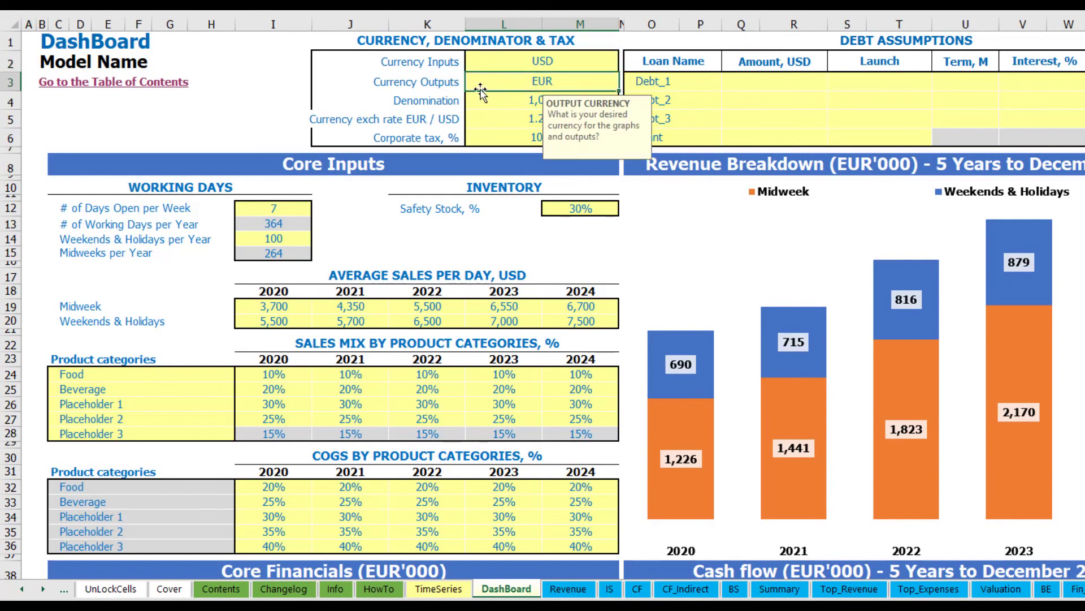
{"action": "left_click", "coordinate": [487, 119]}
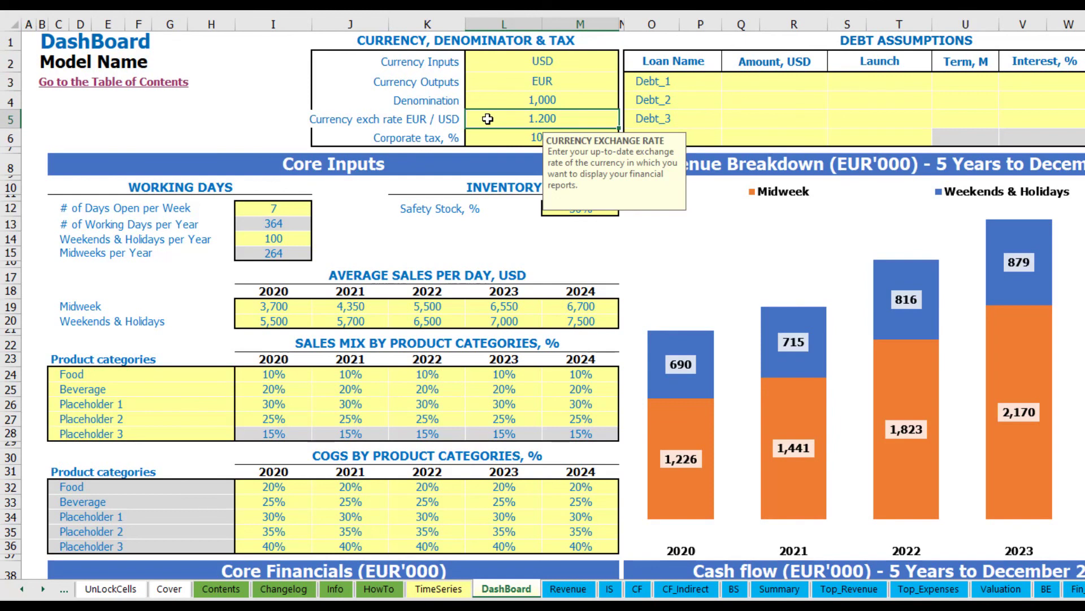
- Inspect the Denomination setting and how it appears in the annual and 2022 Income Statement headings on the Summary sheet
{"action": "left_click", "coordinate": [511, 97]}
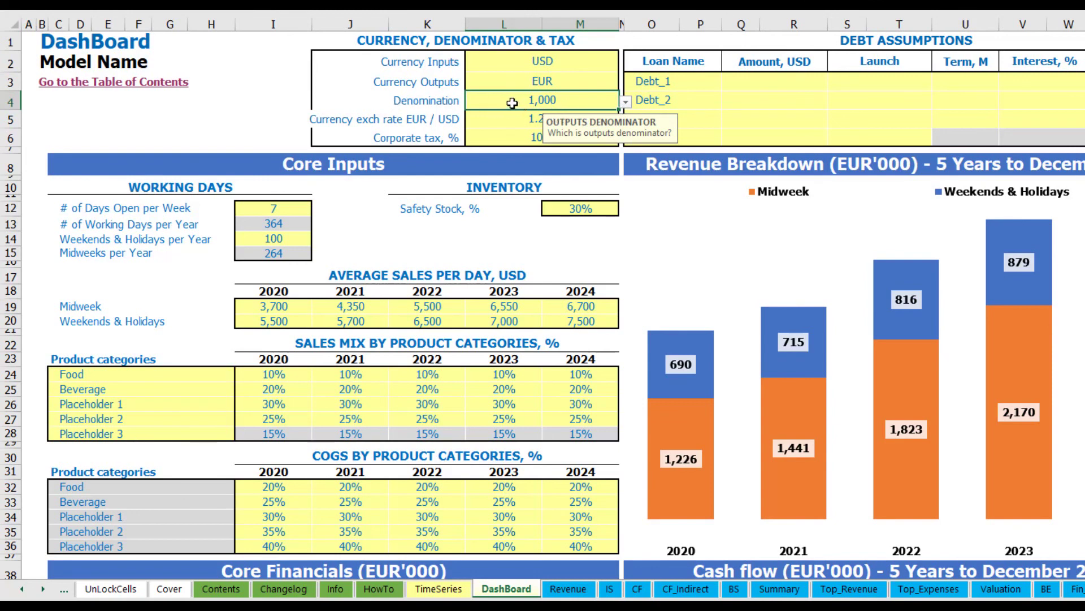
{"action": "left_click", "coordinate": [786, 589]}
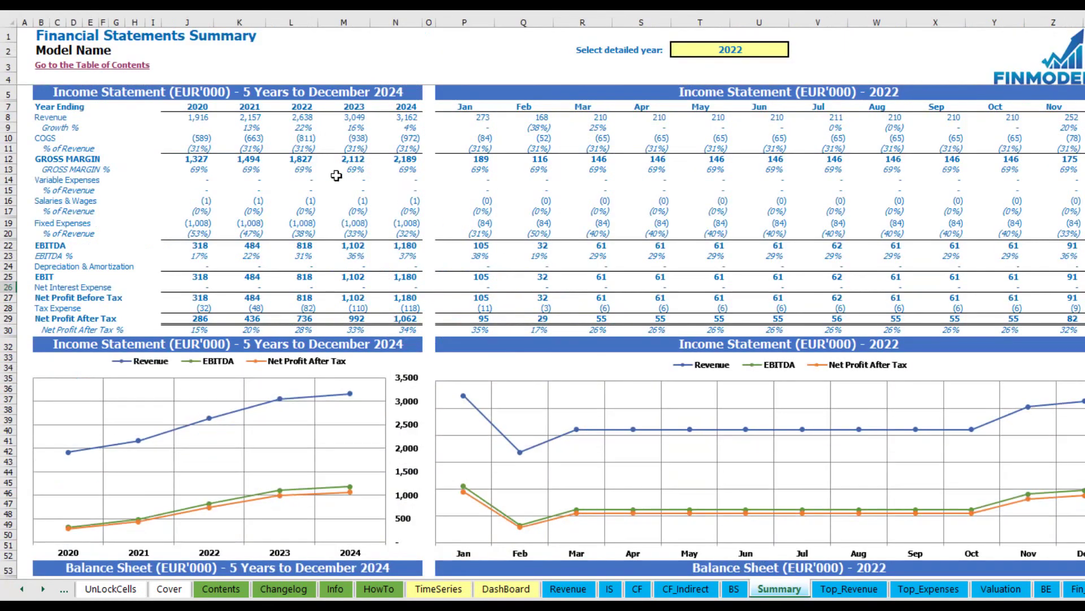
{"action": "left_click", "coordinate": [234, 95]}
{"action": "left_click", "coordinate": [792, 89]}
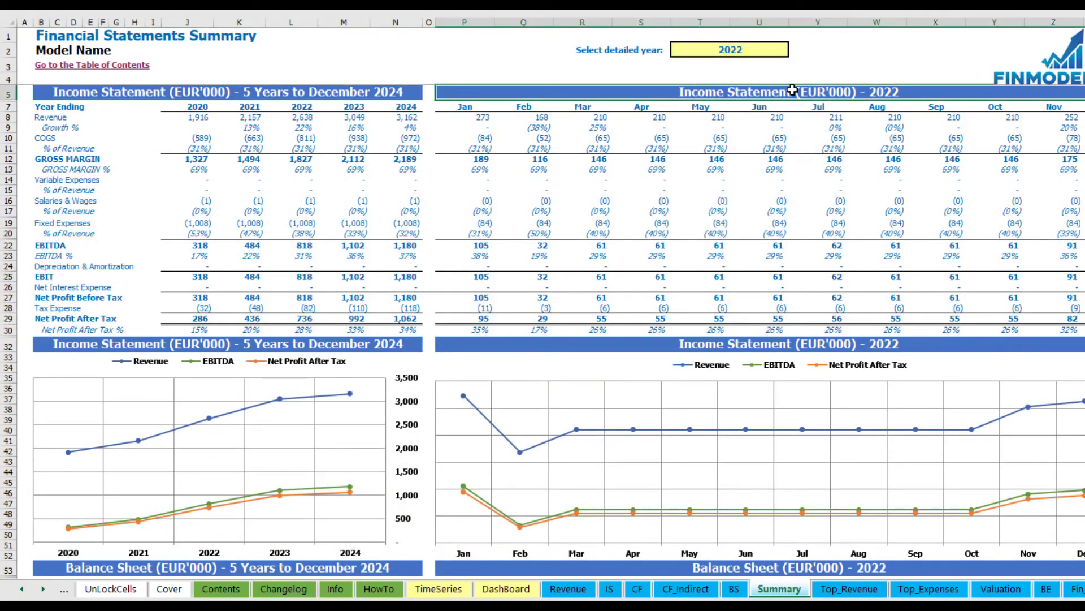
- Set the dashboard's Denomination to 1,000,000 and check the annual and 2022 Income Statement headings on the Summary sheet
{"action": "left_click", "coordinate": [309, 89]}
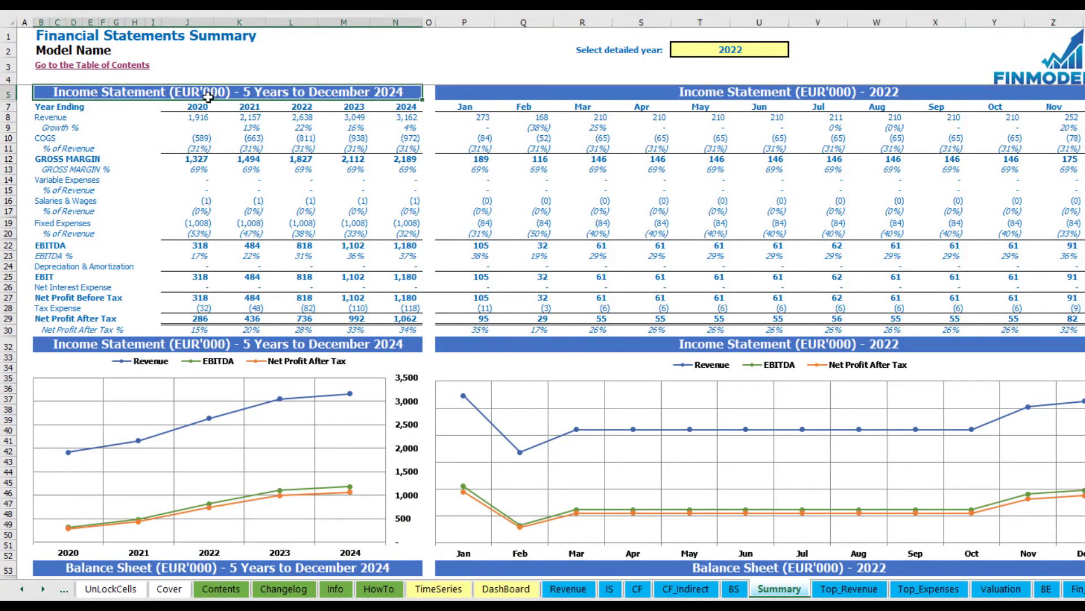
{"action": "left_click", "coordinate": [506, 588]}
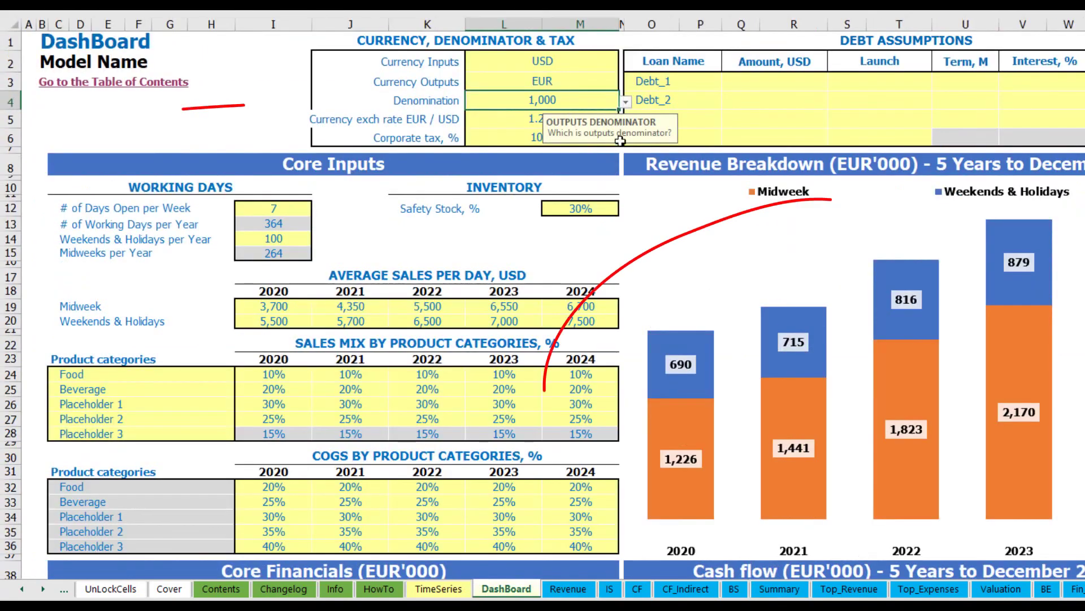
{"action": "left_click", "coordinate": [625, 102]}
{"action": "left_click", "coordinate": [563, 145]}
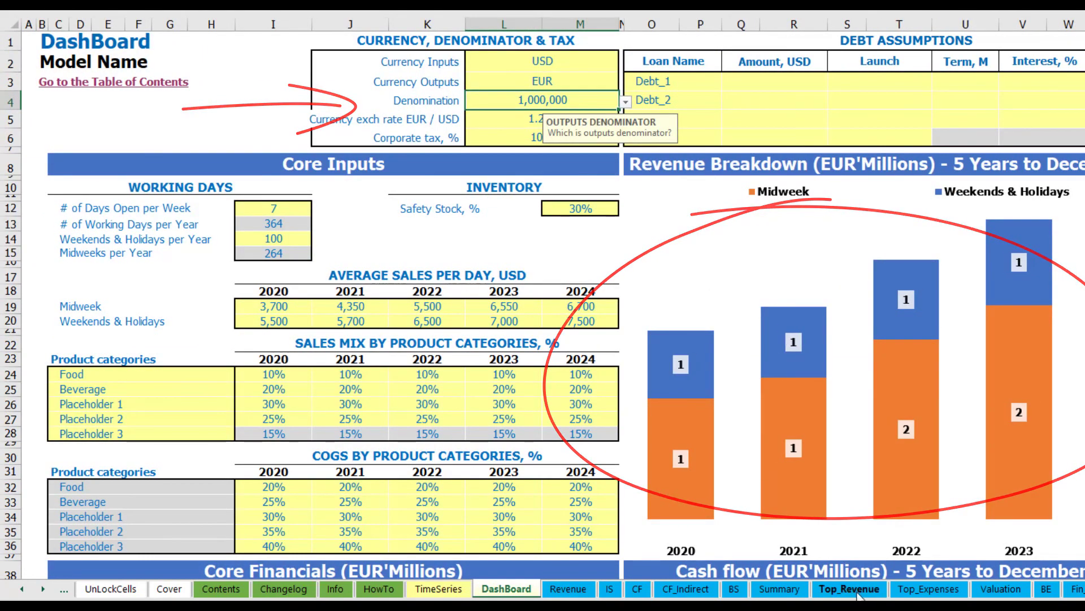
{"action": "left_click", "coordinate": [779, 589]}
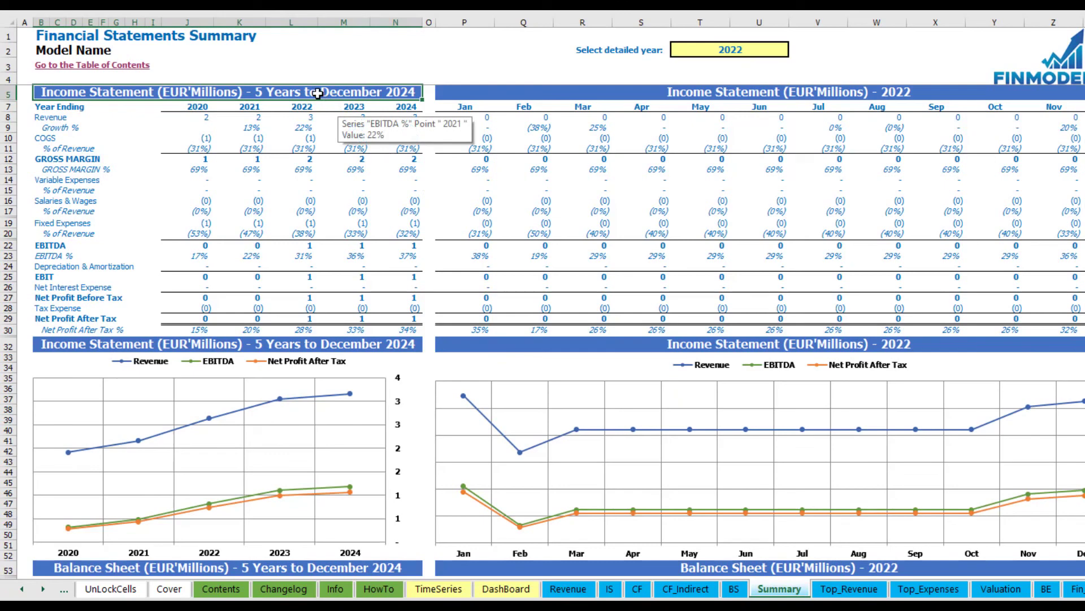
{"action": "left_click", "coordinate": [594, 91]}
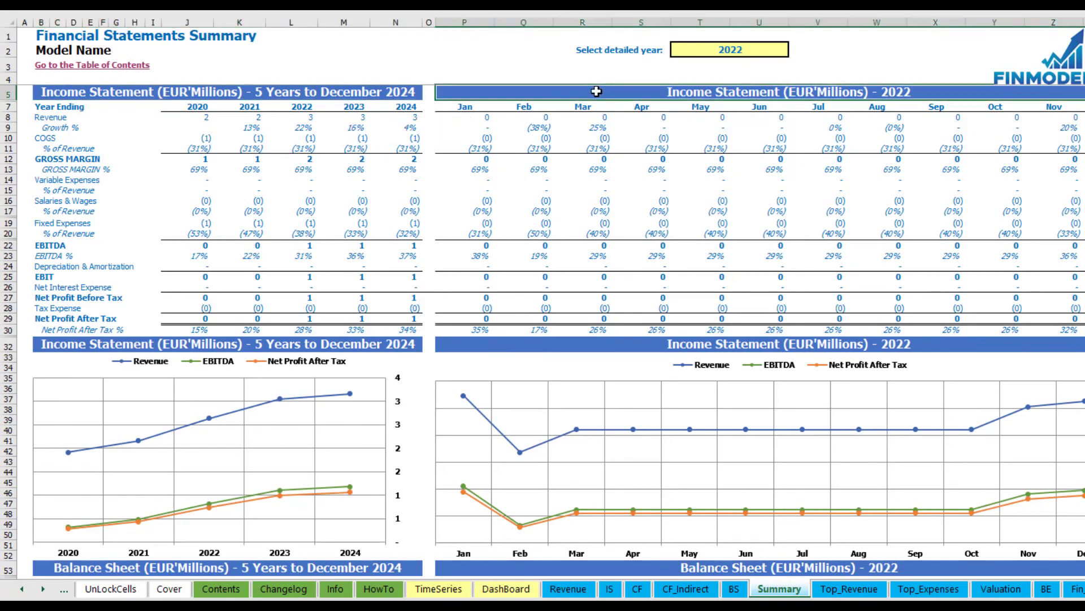
- Set the dashboard's Denomination to 1 and check the Income Statement figures on the Summary sheet
{"action": "left_click", "coordinate": [506, 589]}
{"action": "left_click", "coordinate": [625, 101]}
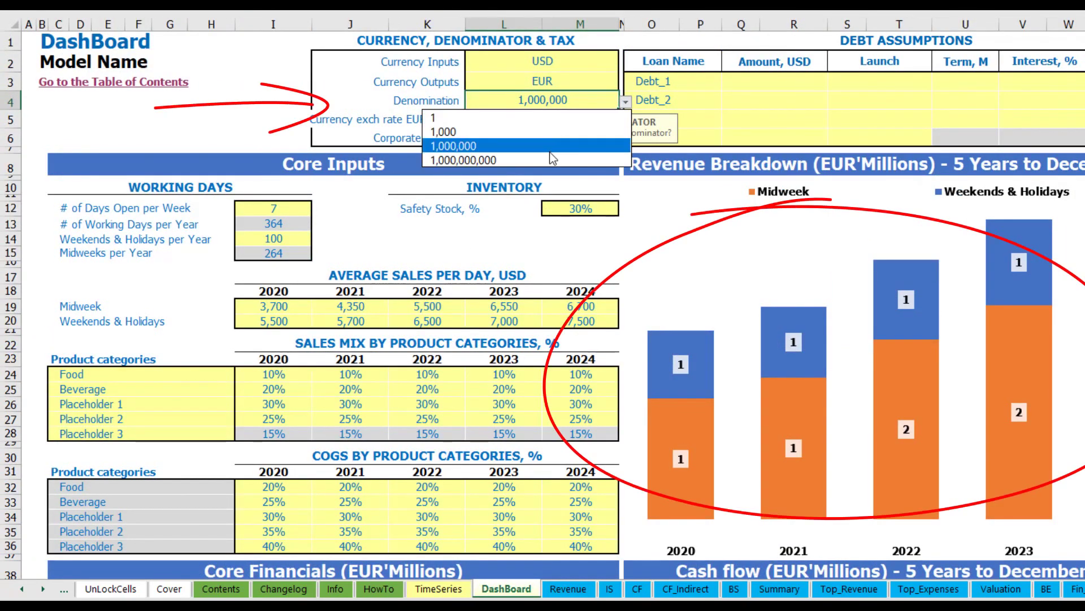
{"action": "left_click", "coordinate": [524, 117]}
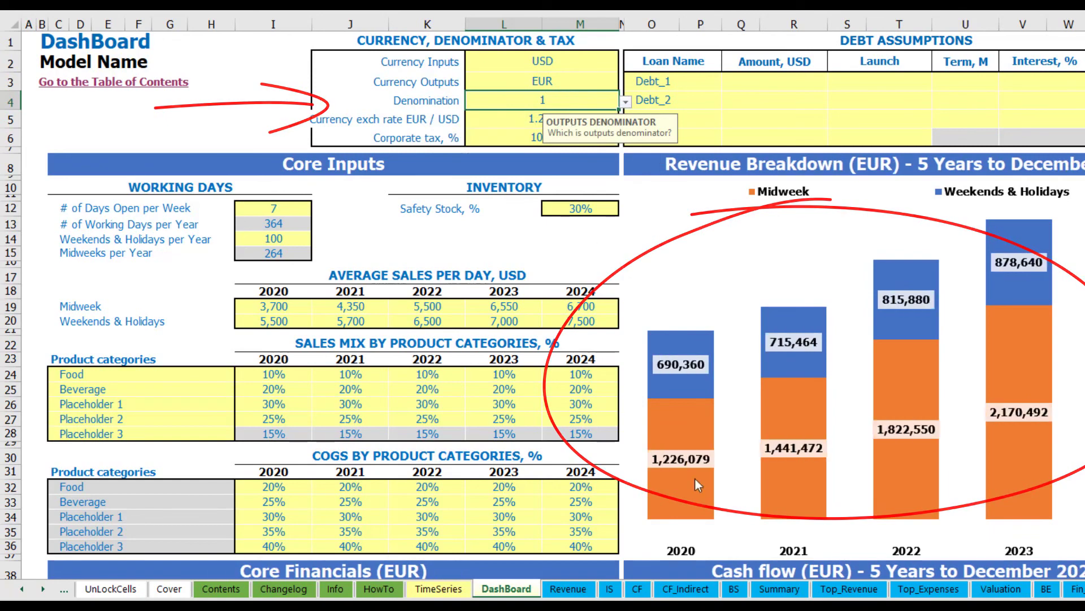
{"action": "left_click", "coordinate": [779, 589]}
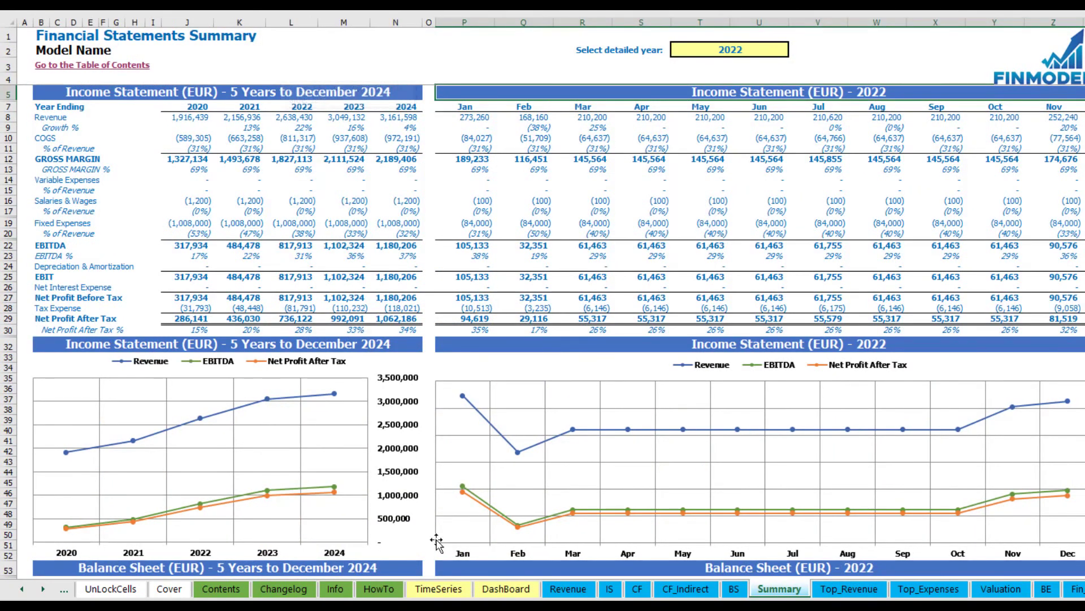
- Set the corporate tax rate to 15% on the dashboard and check the Tax Expense row in the monthly Income Statement
{"action": "left_click", "coordinate": [506, 589]}
{"action": "left_click", "coordinate": [510, 130]}
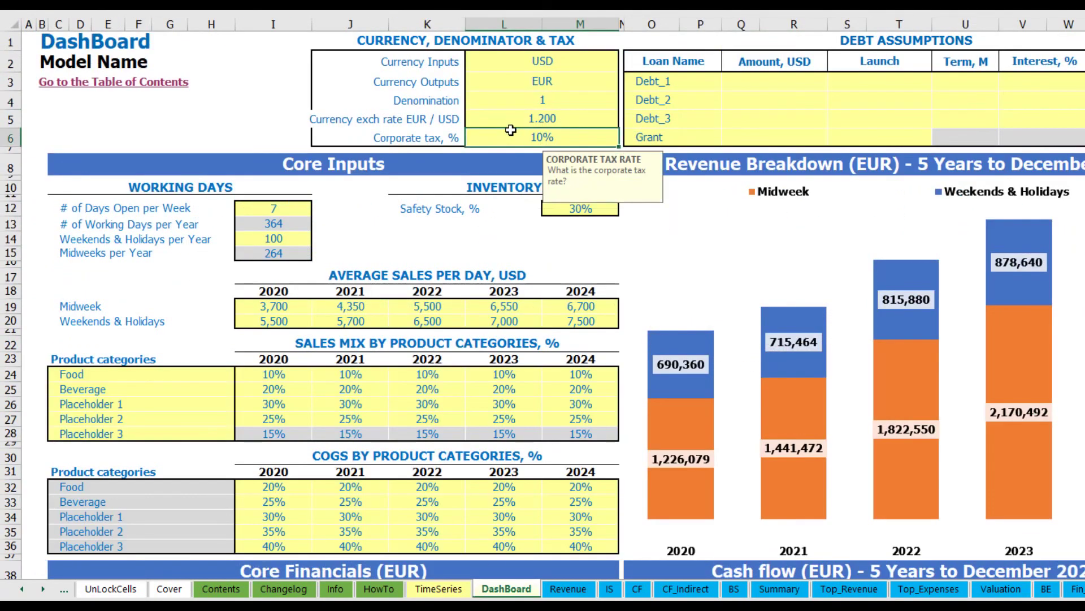
{"action": "type", "text": "15"}
{"action": "key", "text": "Return"}
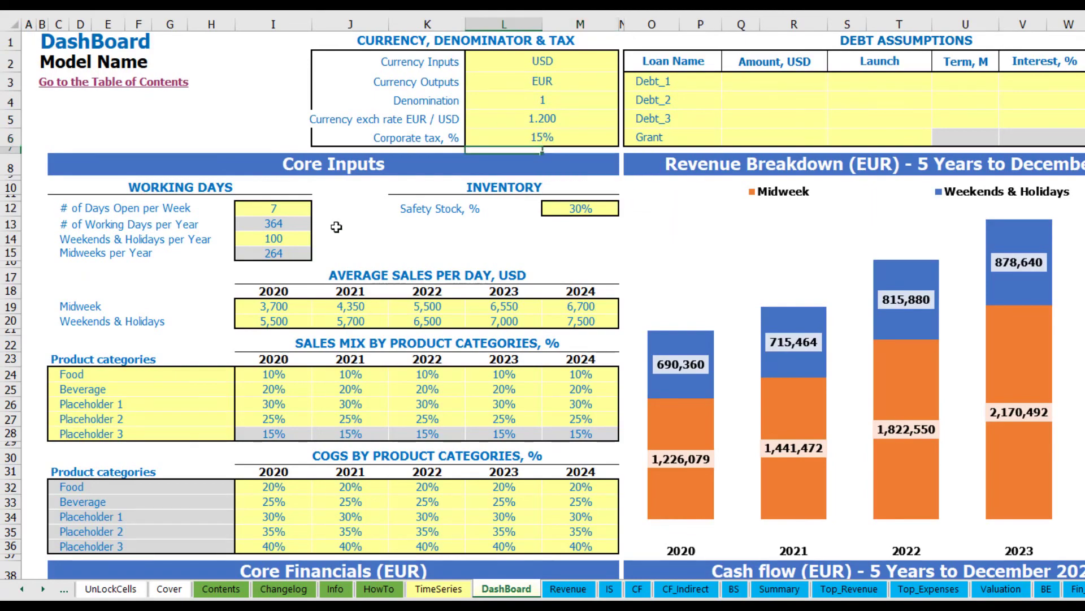
{"action": "left_click", "coordinate": [611, 589]}
{"action": "left_click", "coordinate": [28, 346]}
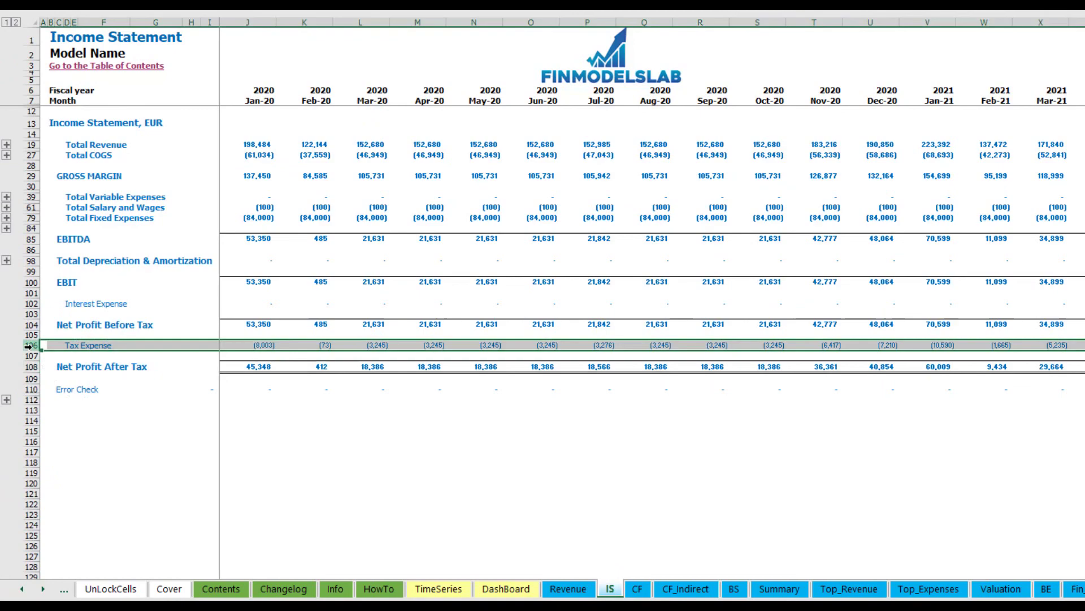